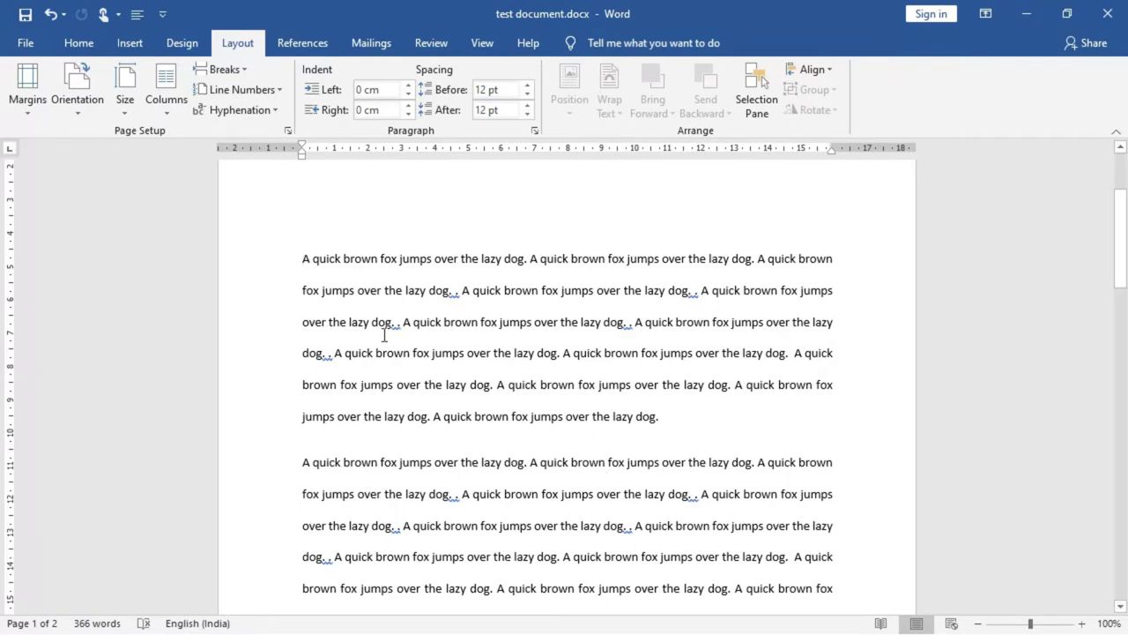
- Select the first paragraph, then launch the On-Screen Keyboard by running OSK and move it down below the paragraph text
{"action": "left_click_drag", "start_coordinate": [301, 259], "coordinate": [669, 425]}
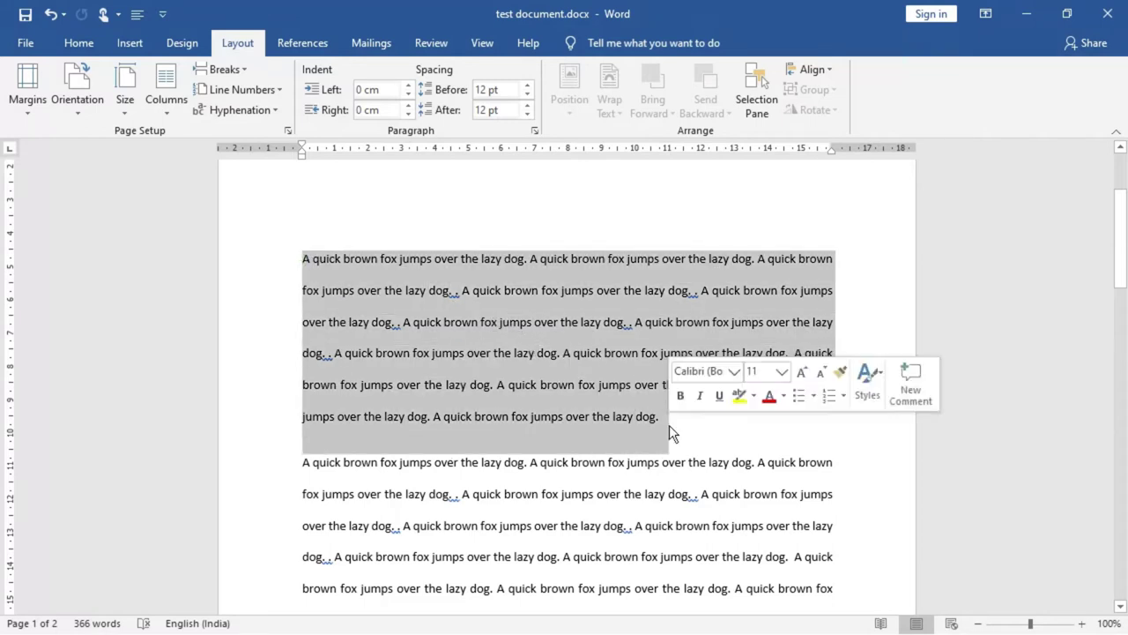
{"action": "left_click", "coordinate": [79, 44]}
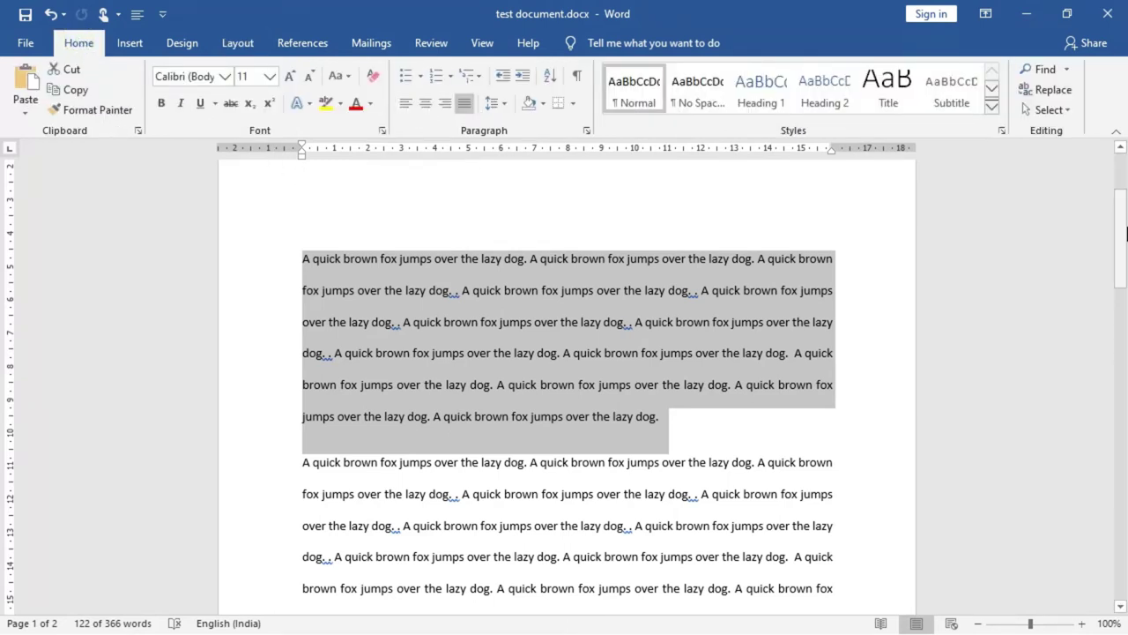
{"action": "key", "text": "super+r"}
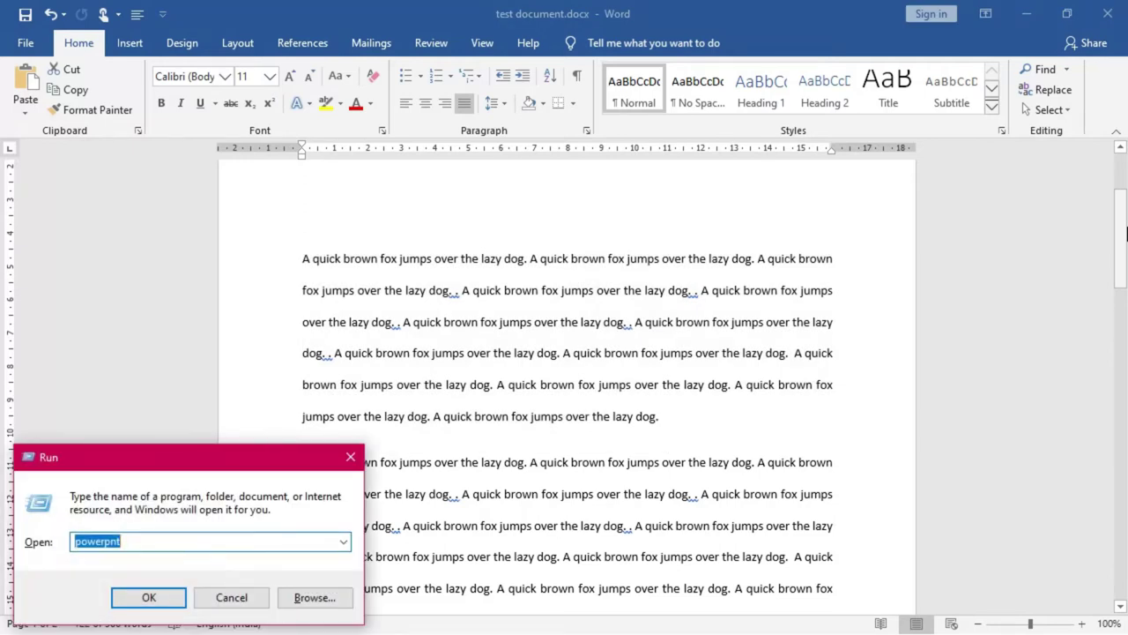
{"action": "type", "text": "OSK"}
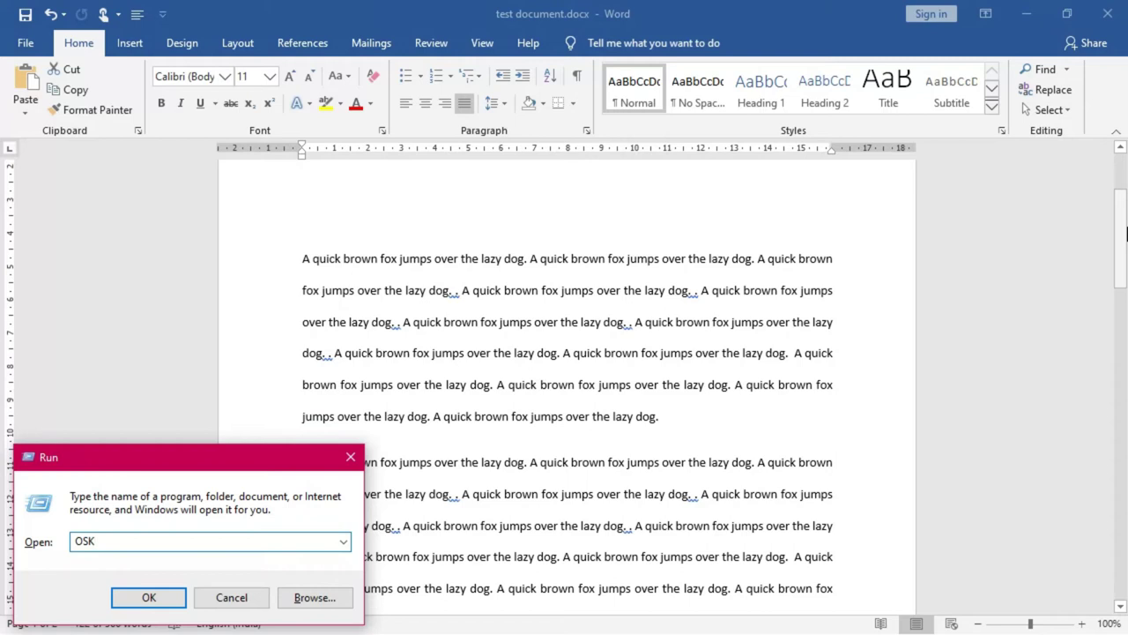
{"action": "left_click", "coordinate": [153, 603]}
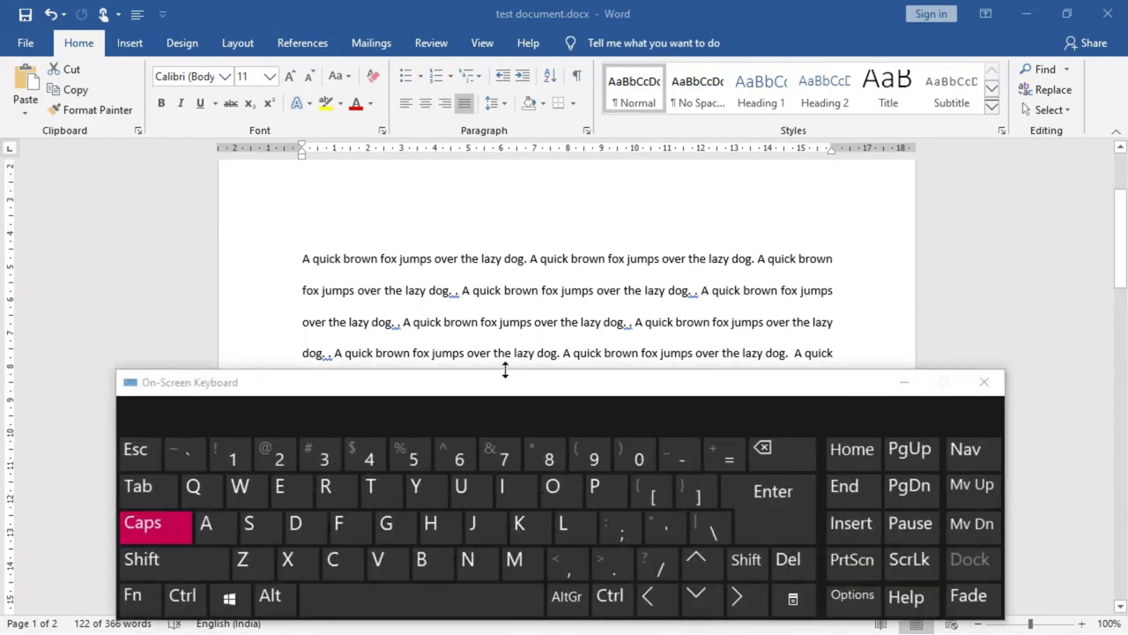
{"action": "left_click_drag", "start_coordinate": [508, 384], "coordinate": [510, 457]}
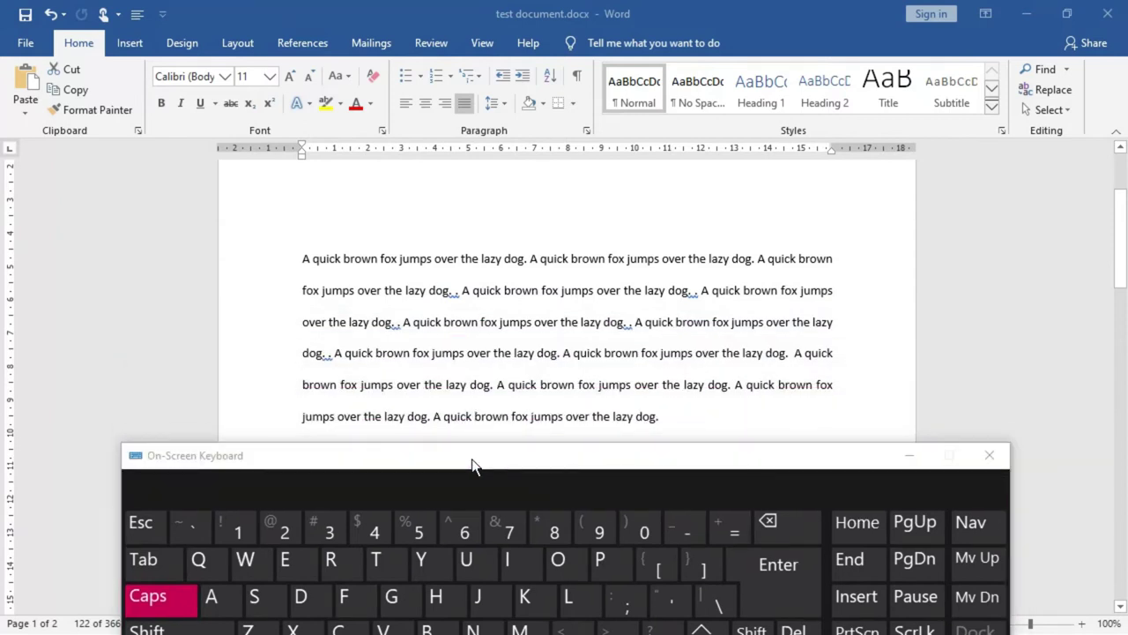
- Select the first paragraph and apply left, centered, right and justified alignment in turn
{"action": "left_click", "coordinate": [302, 260]}
{"action": "triple_click", "coordinate": [304, 263]}
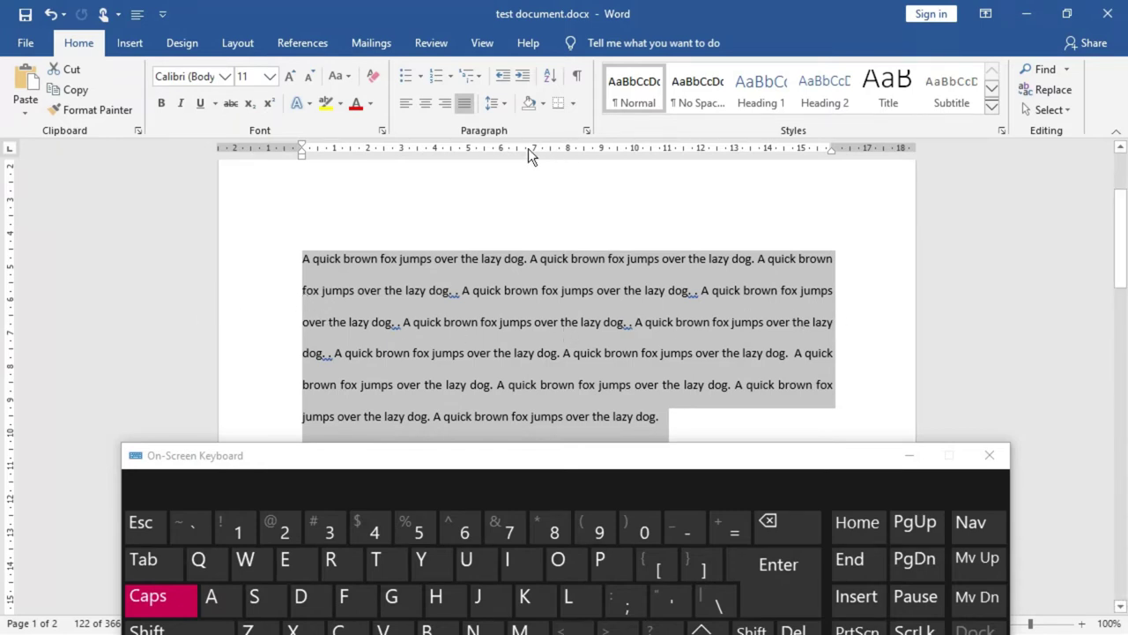
{"action": "left_click", "coordinate": [400, 106]}
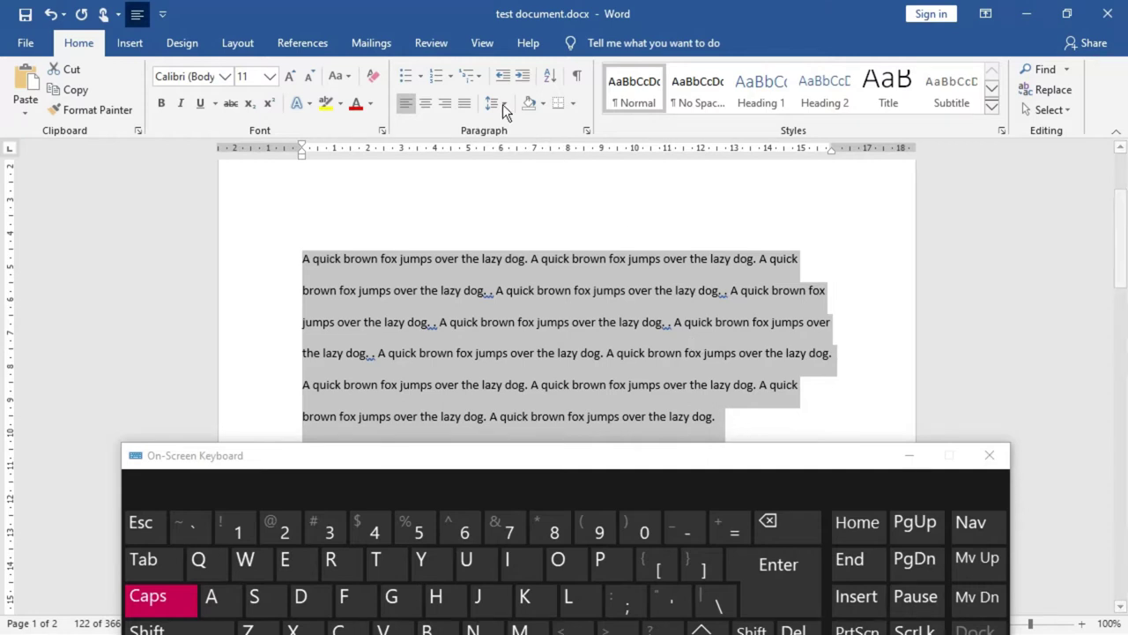
{"action": "left_click", "coordinate": [426, 105]}
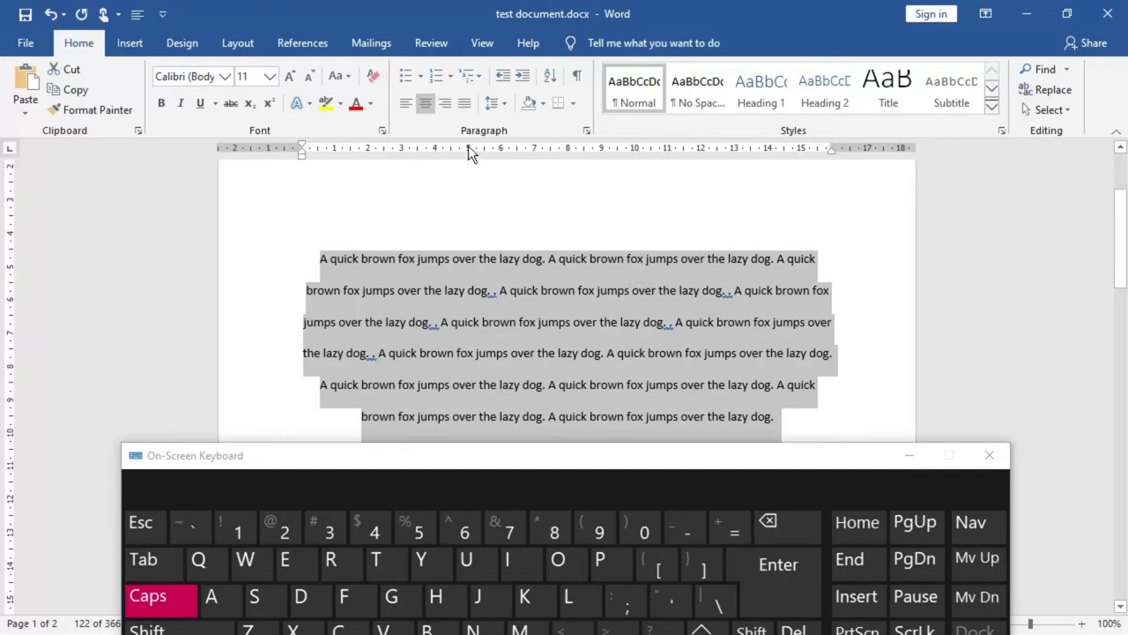
{"action": "left_click", "coordinate": [445, 104]}
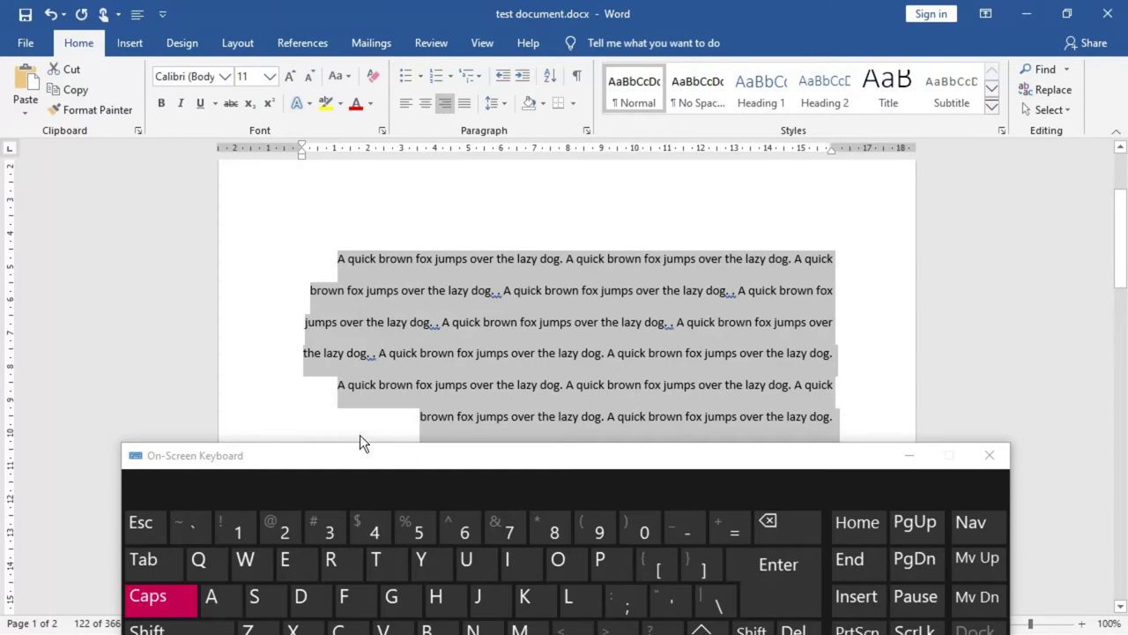
{"action": "left_click", "coordinate": [464, 103]}
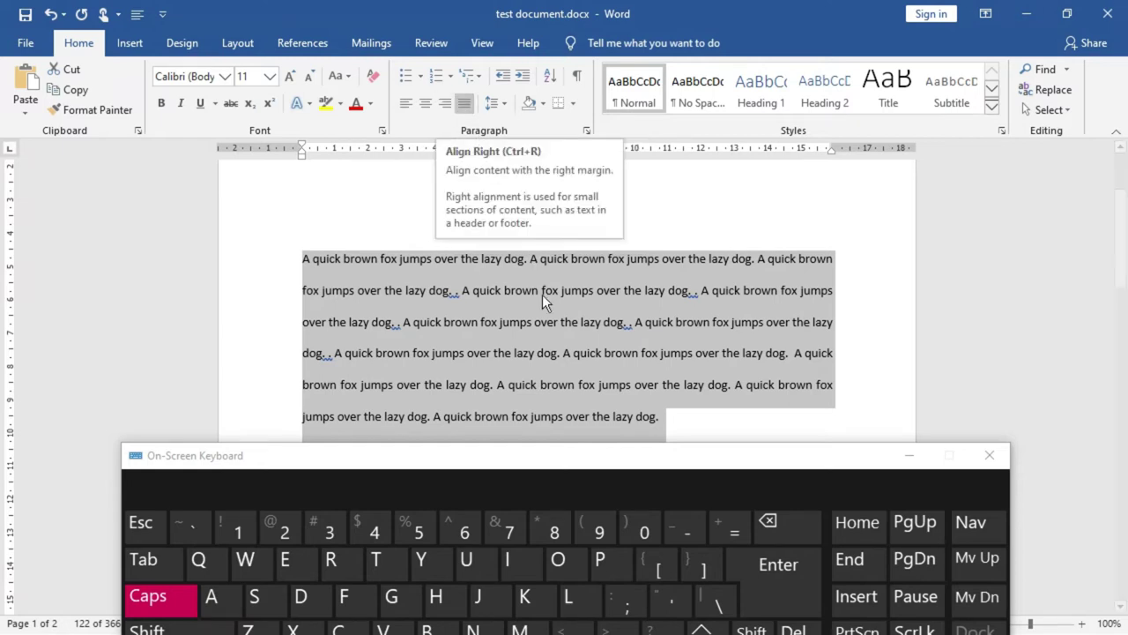
- Move the On-Screen Keyboard up until all its keys are visible and turn off Caps Lock
{"action": "left_click_drag", "start_coordinate": [559, 469], "coordinate": [572, 401]}
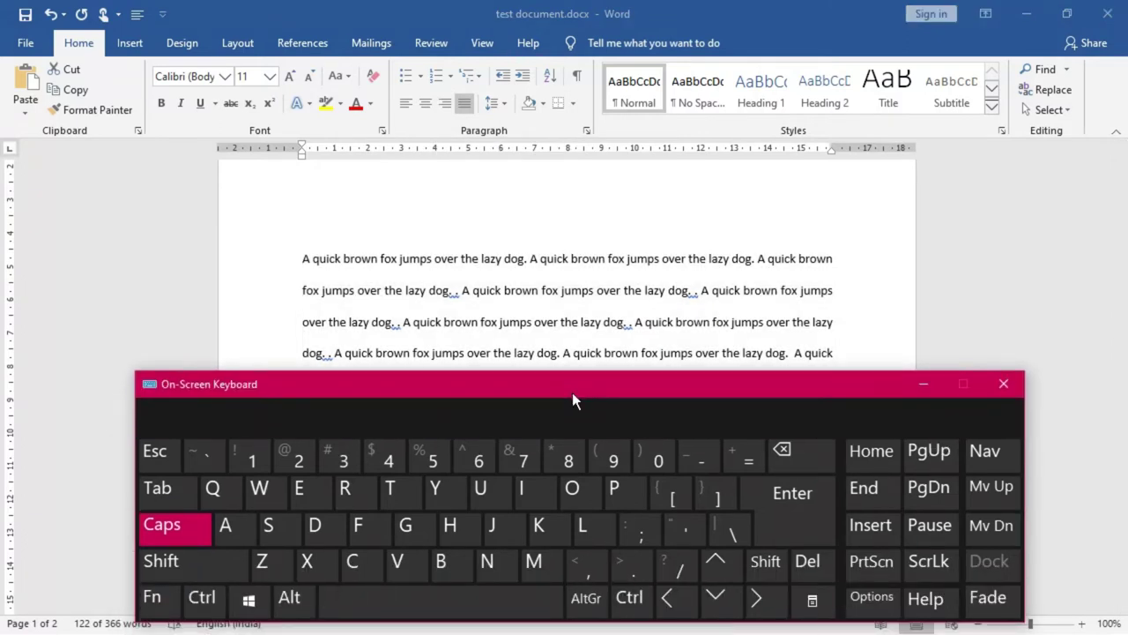
{"action": "key", "text": "ctrl"}
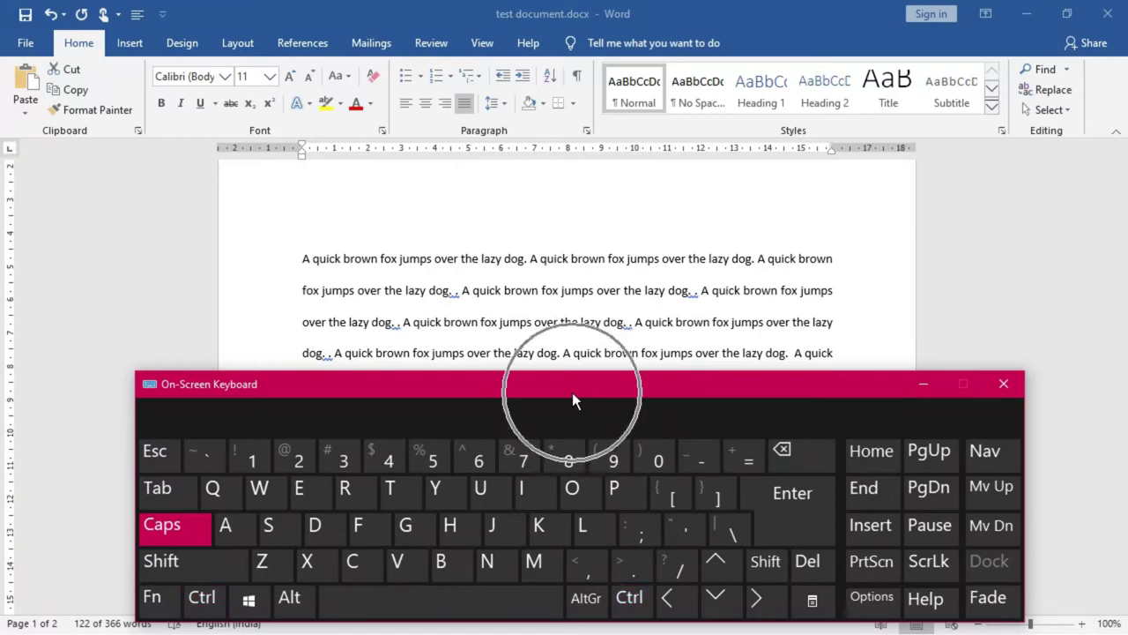
{"action": "key", "text": "Caps_Lock"}
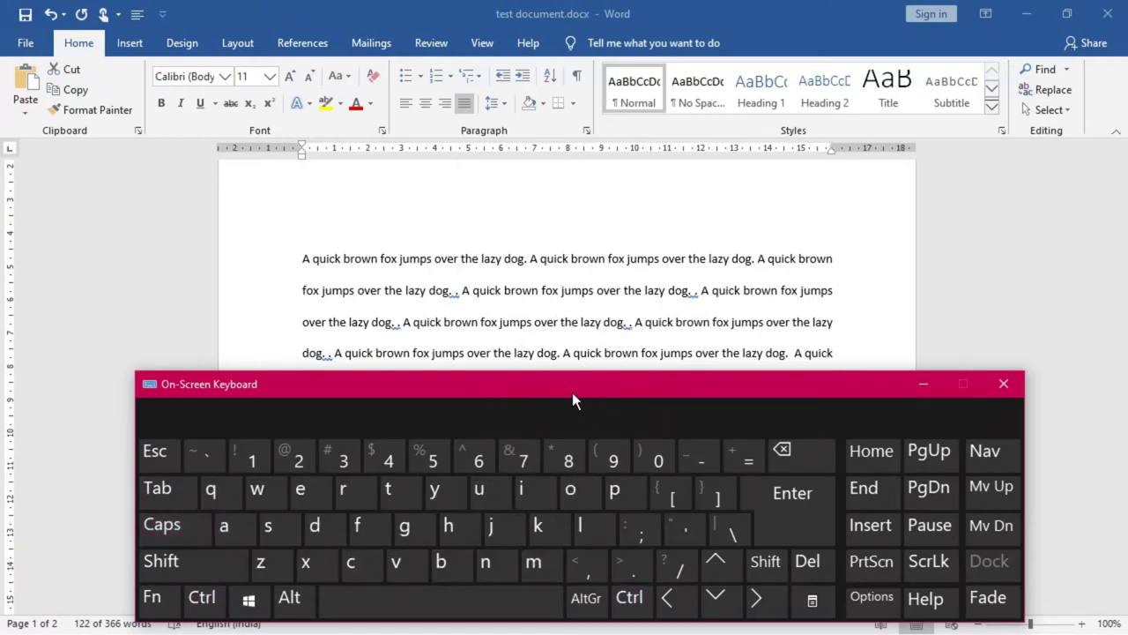
{"action": "key", "text": "ctrl"}
- Cycle the first paragraph through left, centered, right and justified alignment using the On-Screen Keyboard, and minimize the keyboard
{"action": "triple_click", "coordinate": [295, 256]}
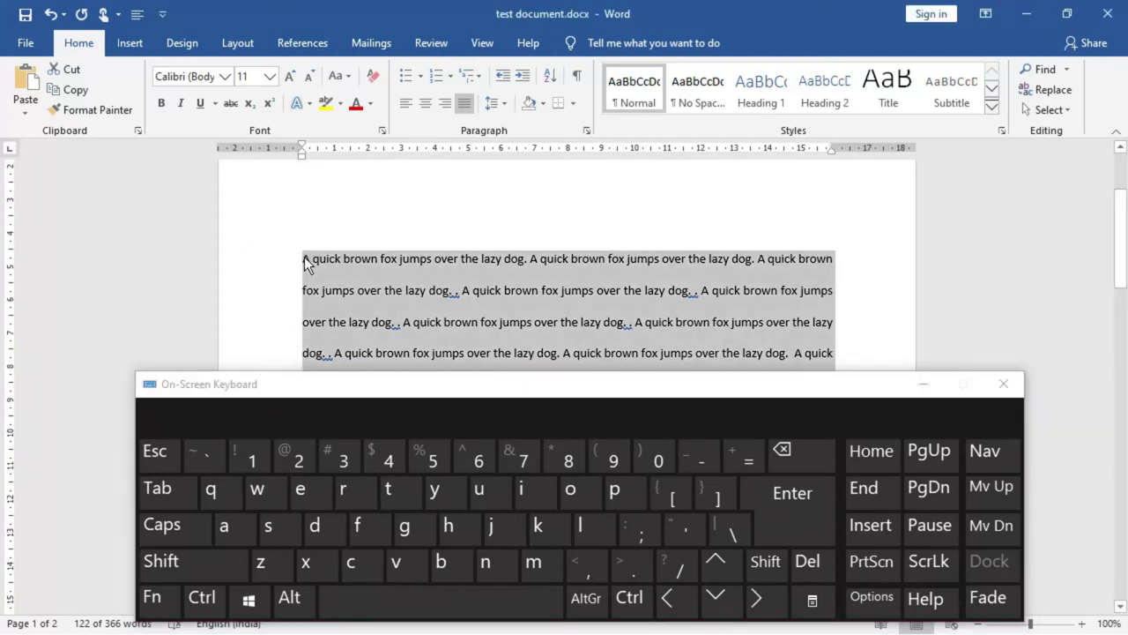
{"action": "key", "text": "ctrl"}
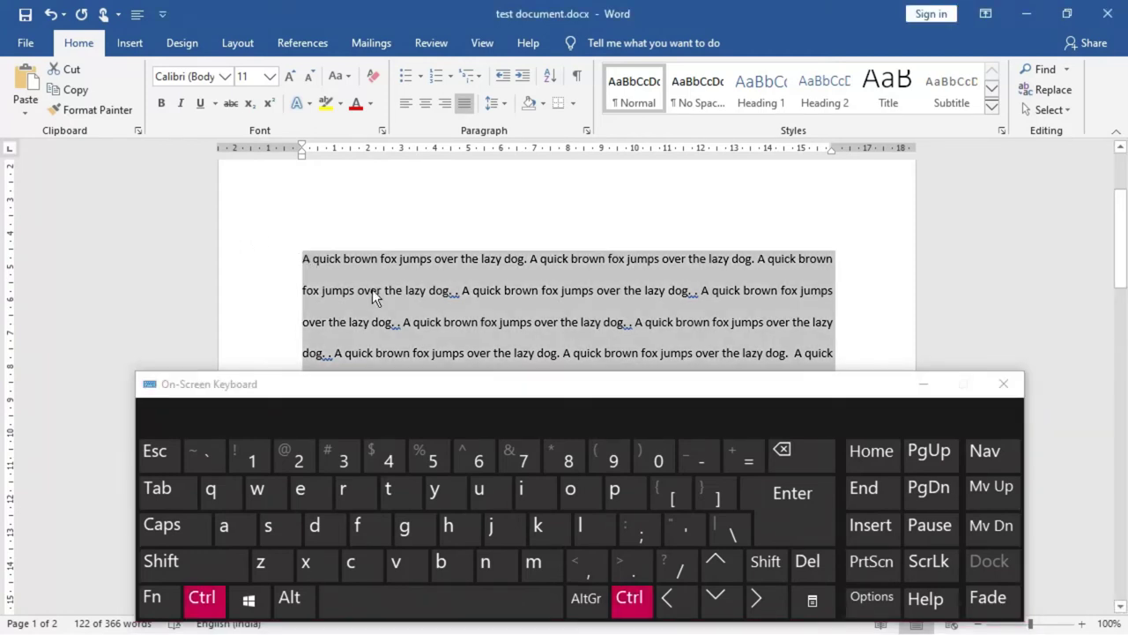
{"action": "left_click", "coordinate": [597, 525]}
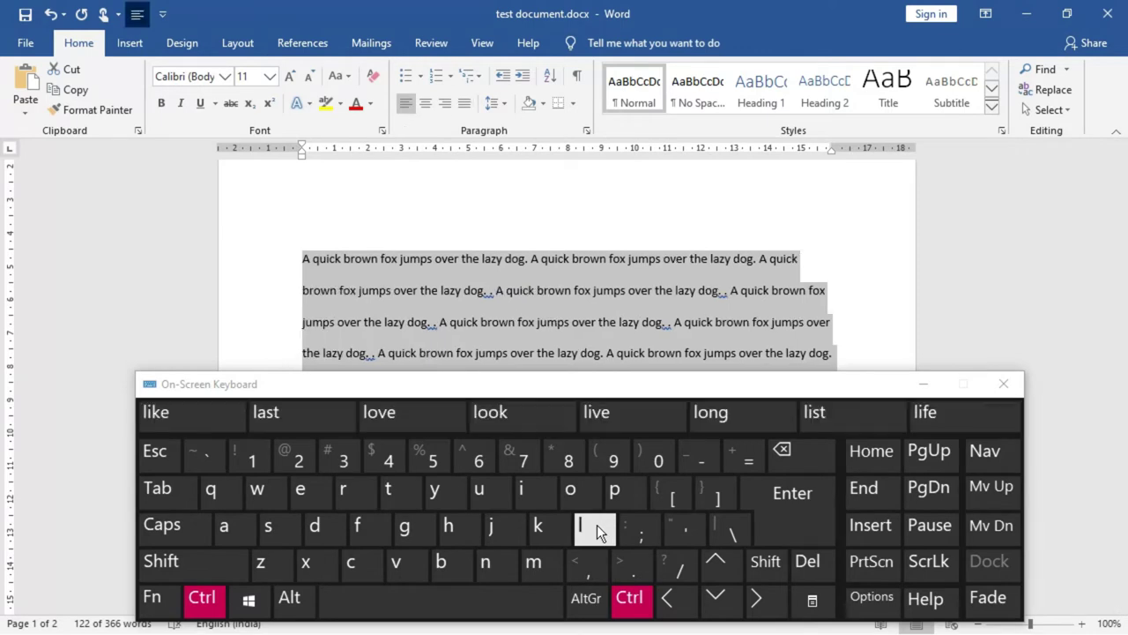
{"action": "left_click", "coordinate": [304, 498]}
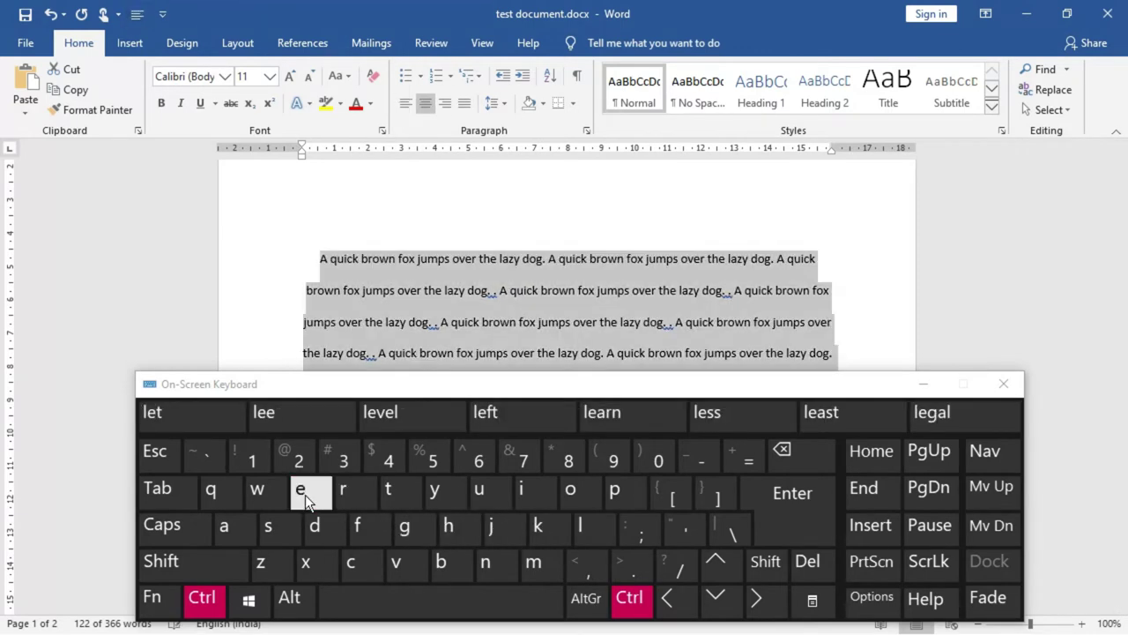
{"action": "left_click", "coordinate": [356, 498]}
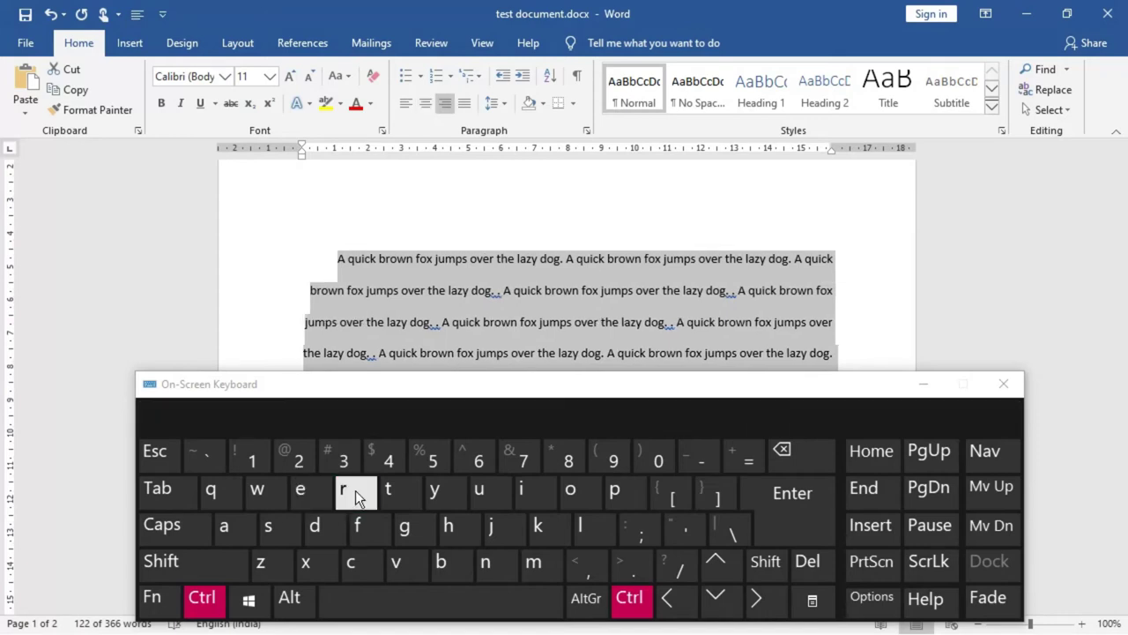
{"action": "left_click", "coordinate": [501, 527]}
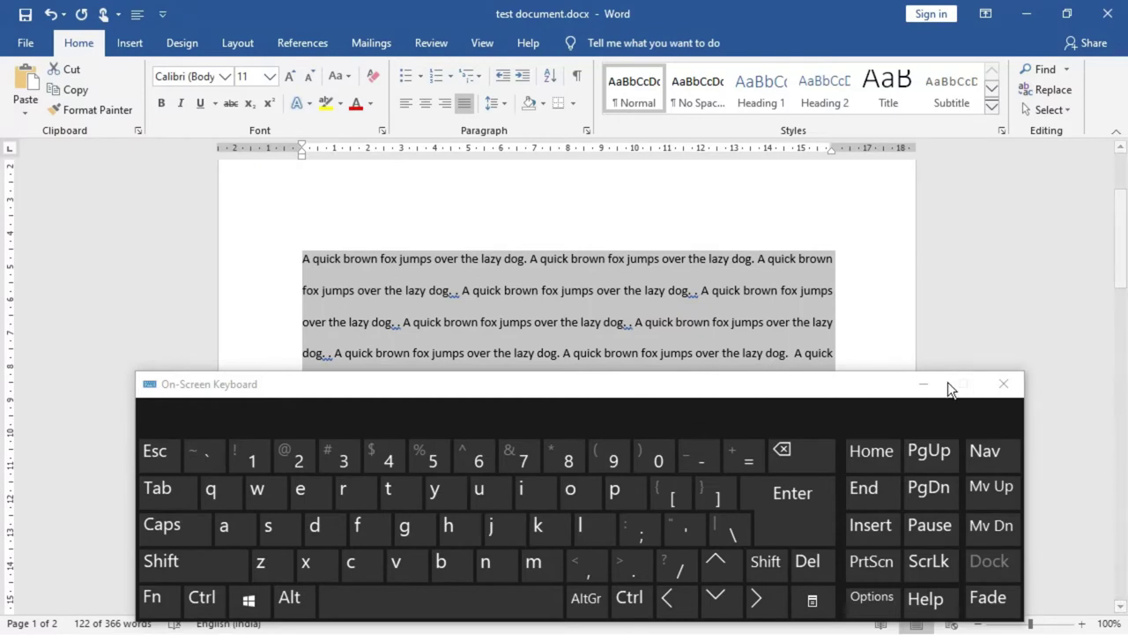
{"action": "left_click", "coordinate": [919, 383]}
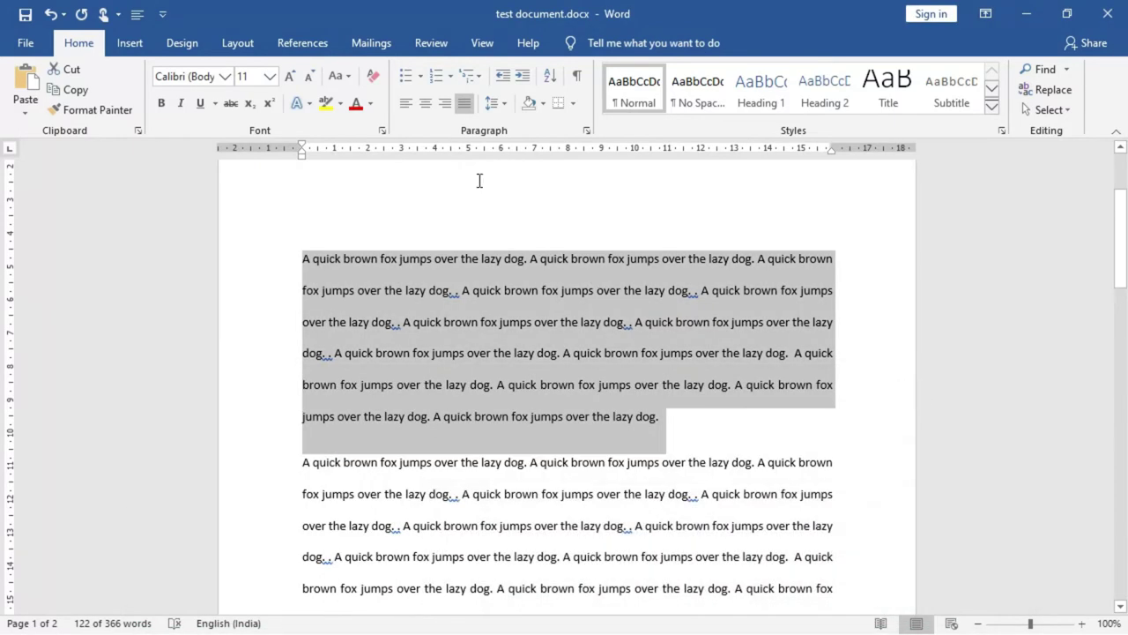
- Set the first paragraph's alignment to Centered in the Paragraph settings, moving the dialog aside
{"action": "left_click", "coordinate": [586, 132]}
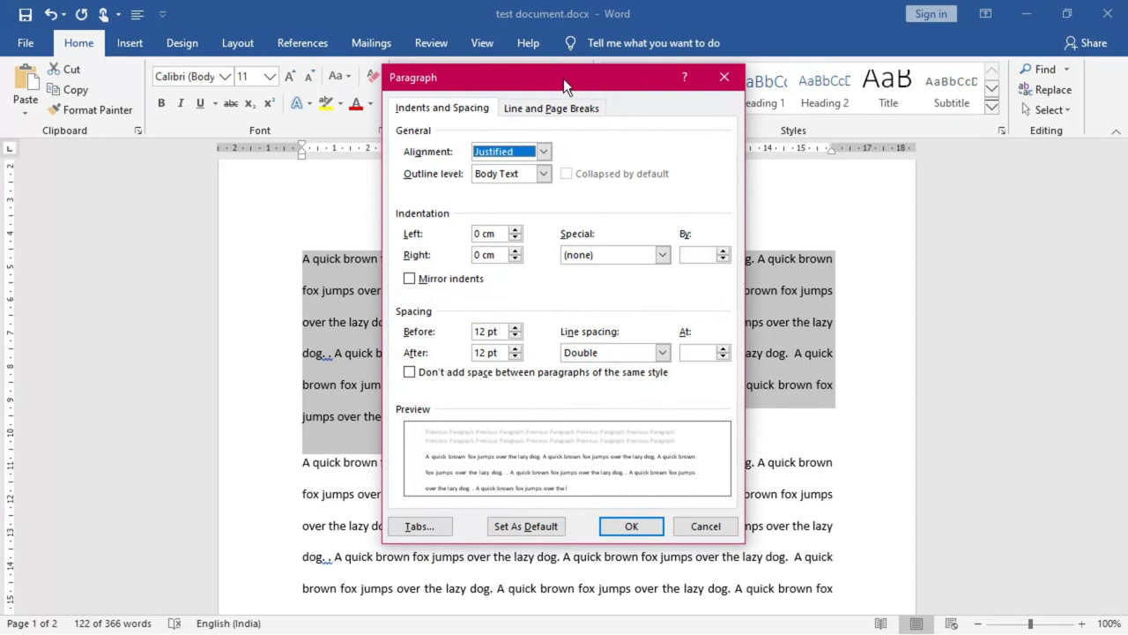
{"action": "left_click_drag", "start_coordinate": [563, 79], "coordinate": [938, 61]}
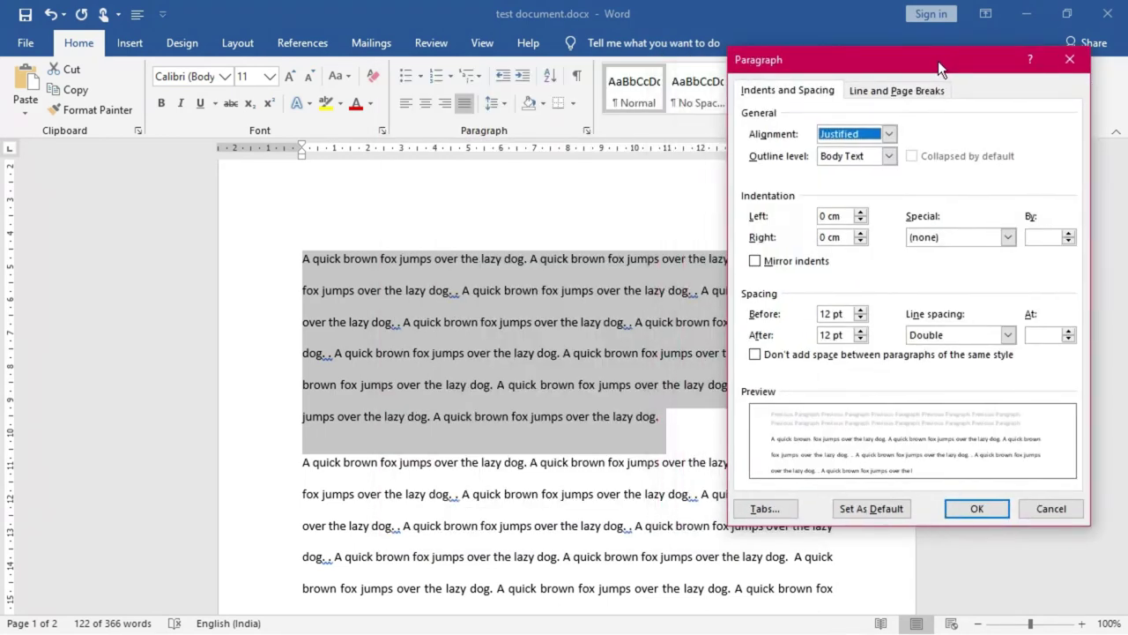
{"action": "left_click", "coordinate": [891, 133]}
{"action": "left_click", "coordinate": [868, 162]}
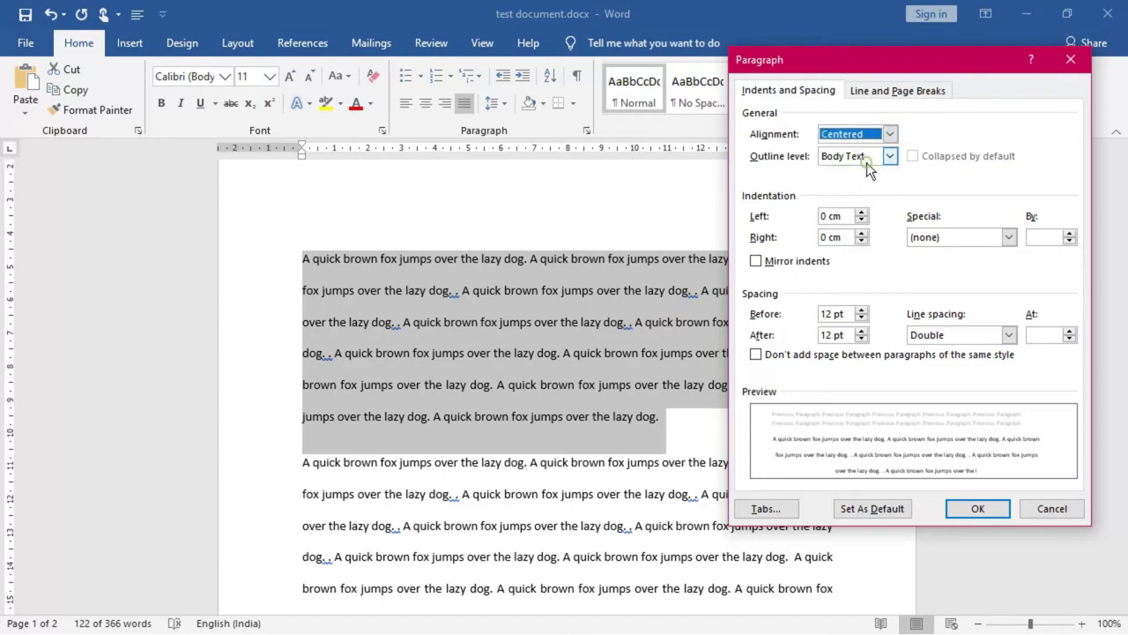
{"action": "left_click", "coordinate": [967, 511]}
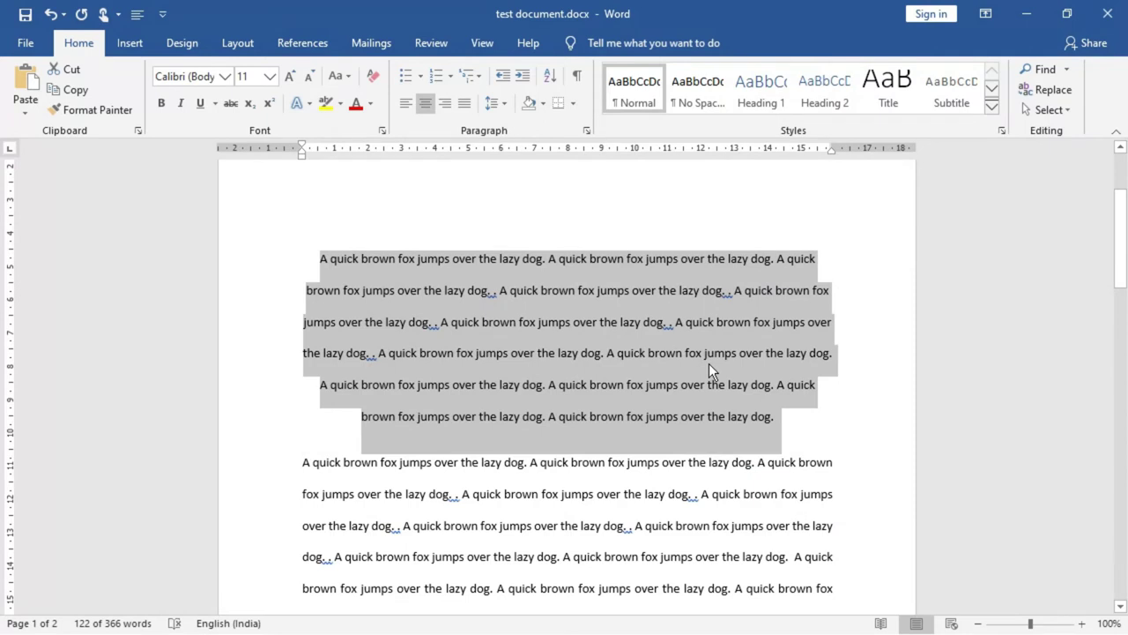
- Change the first paragraph's alignment to Left in the Paragraph settings
{"action": "left_click", "coordinate": [586, 131]}
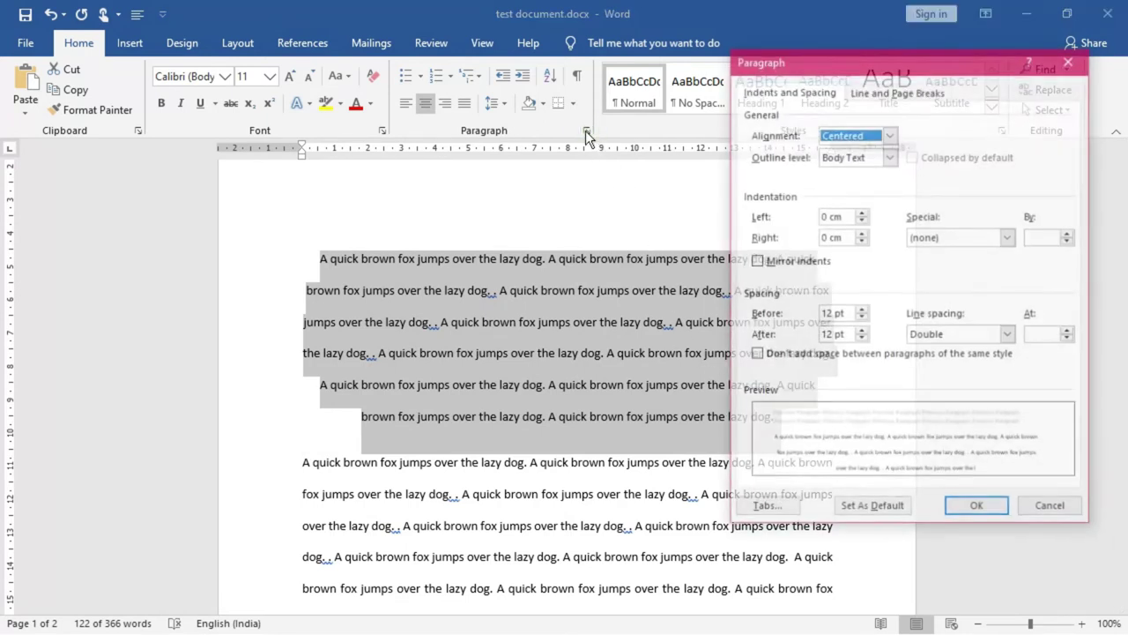
{"action": "left_click", "coordinate": [892, 133]}
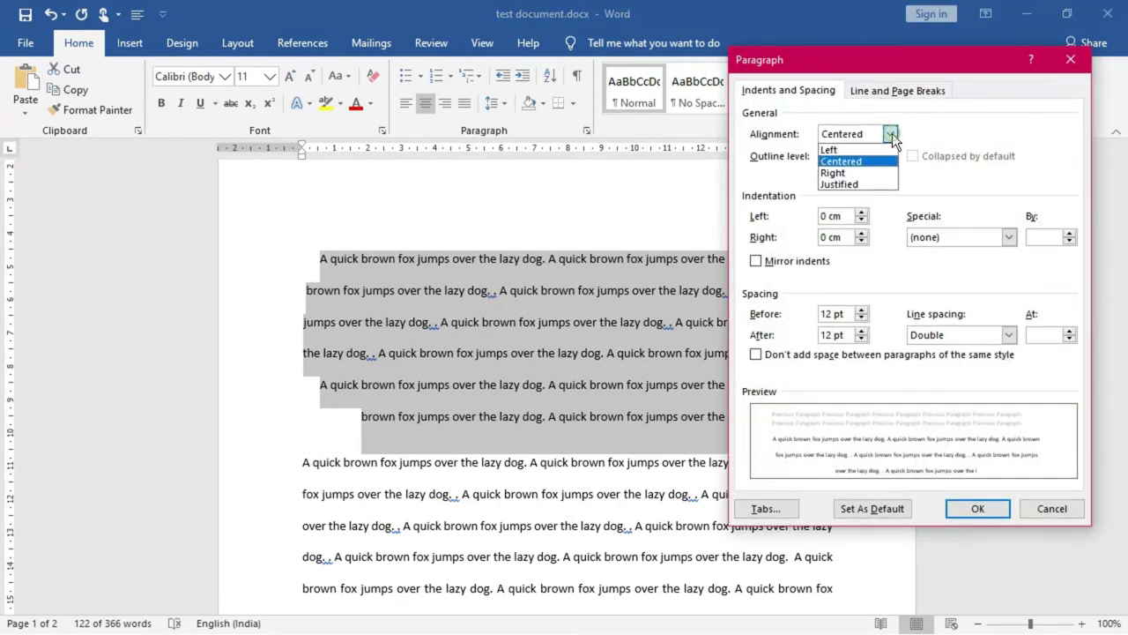
{"action": "left_click", "coordinate": [849, 148]}
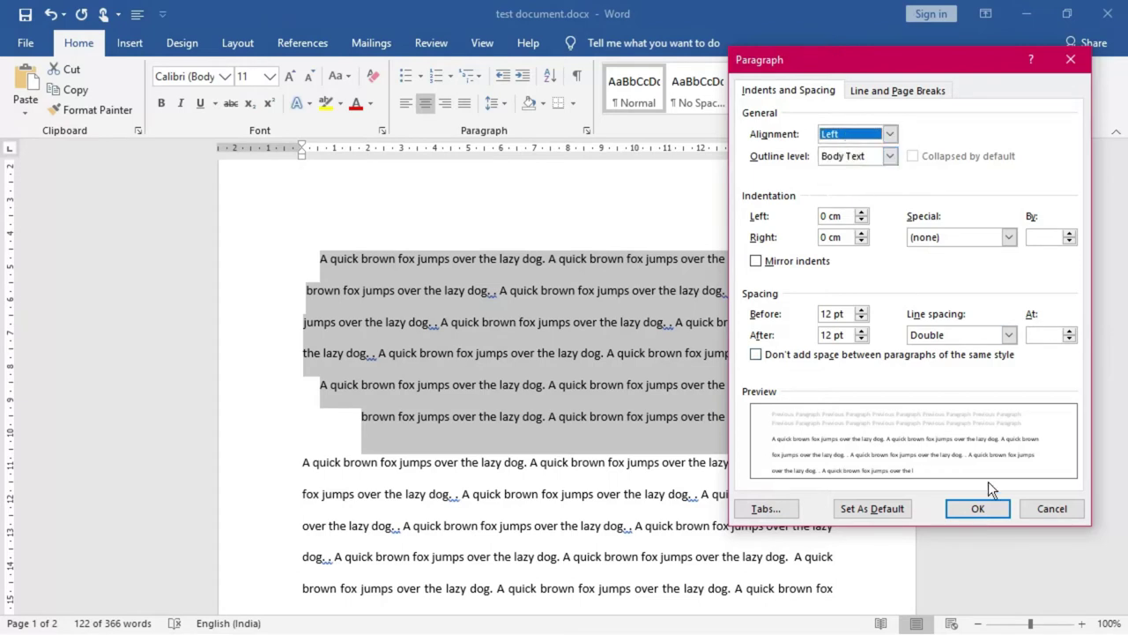
{"action": "left_click", "coordinate": [982, 515]}
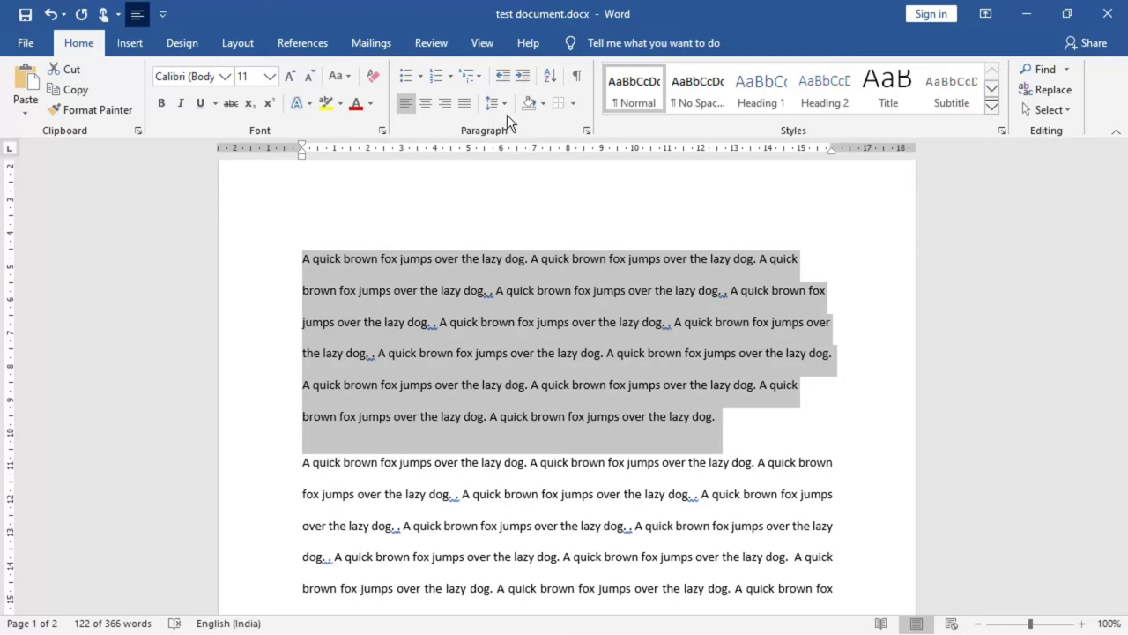
- Change the first paragraph's alignment to Right in the Paragraph settings
{"action": "left_click", "coordinate": [587, 131]}
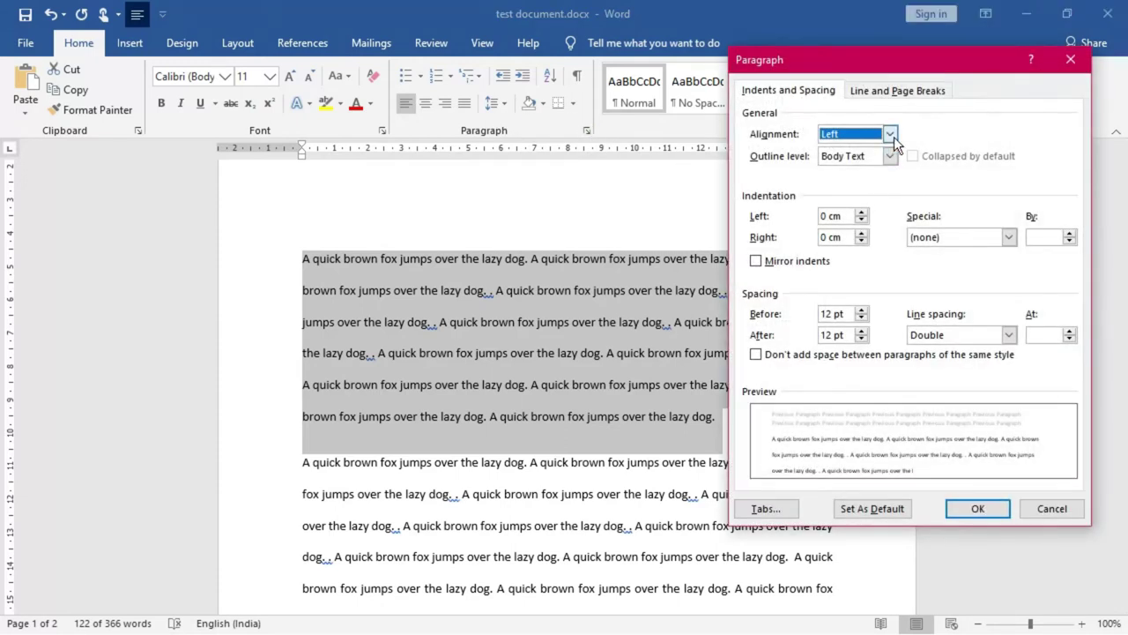
{"action": "left_click", "coordinate": [890, 134]}
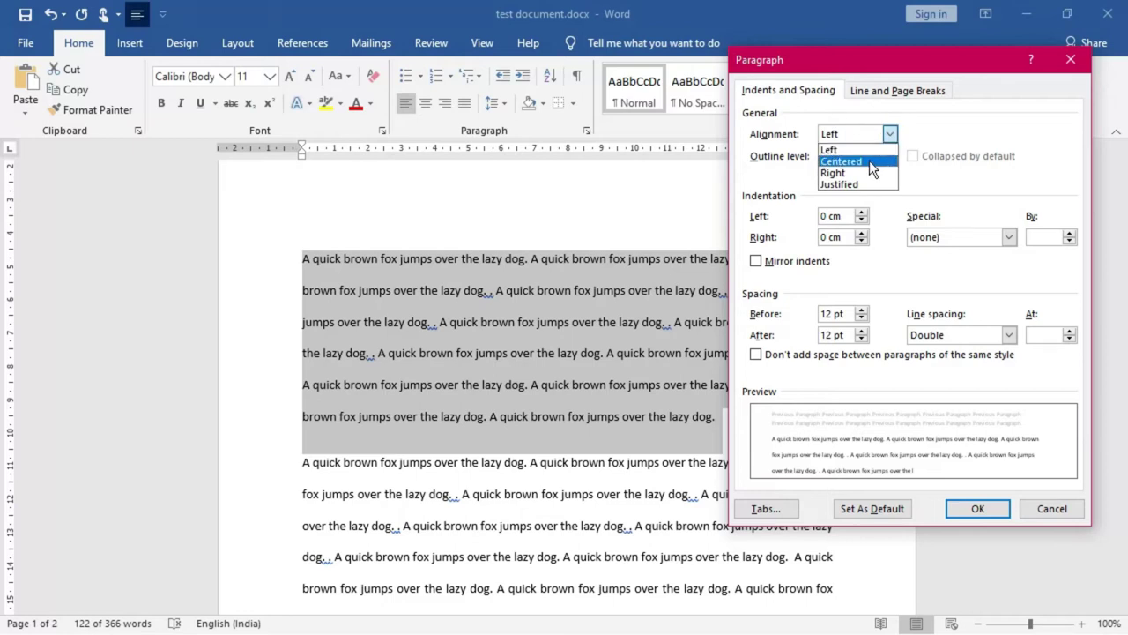
{"action": "left_click", "coordinate": [859, 173]}
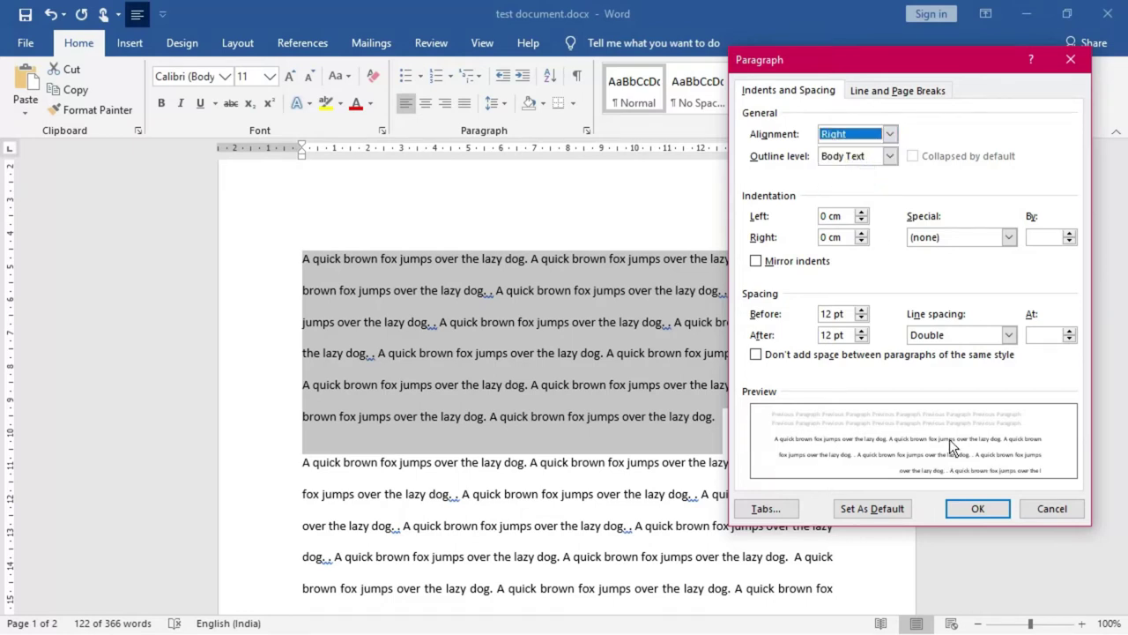
{"action": "left_click", "coordinate": [980, 509]}
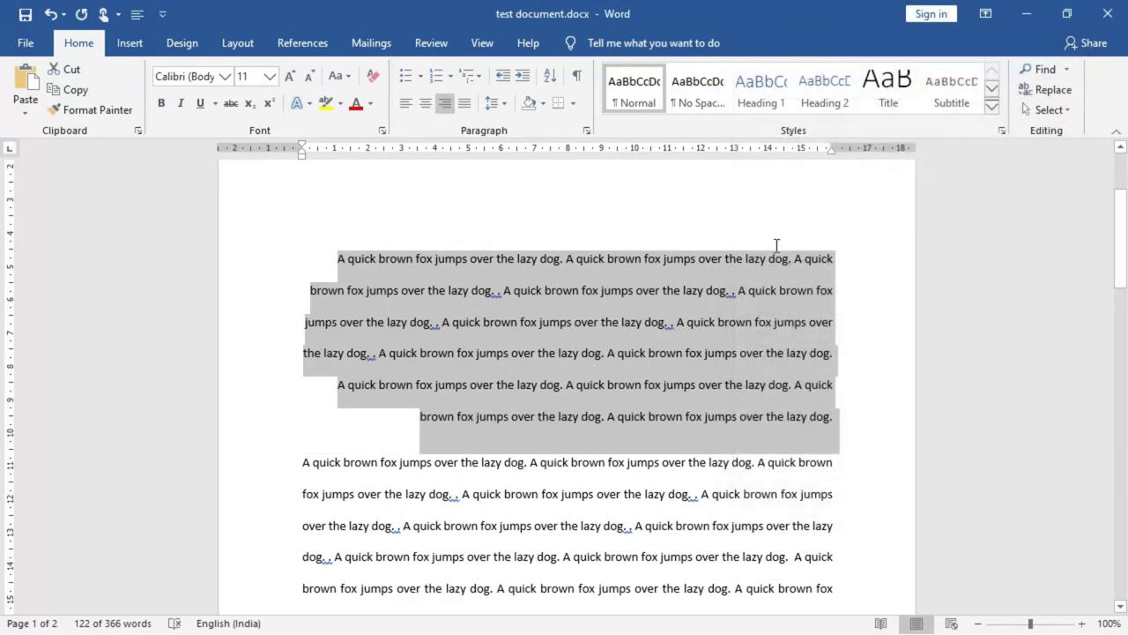
- Change the first paragraph's alignment to Justified in the Paragraph settings
{"action": "left_click", "coordinate": [587, 132]}
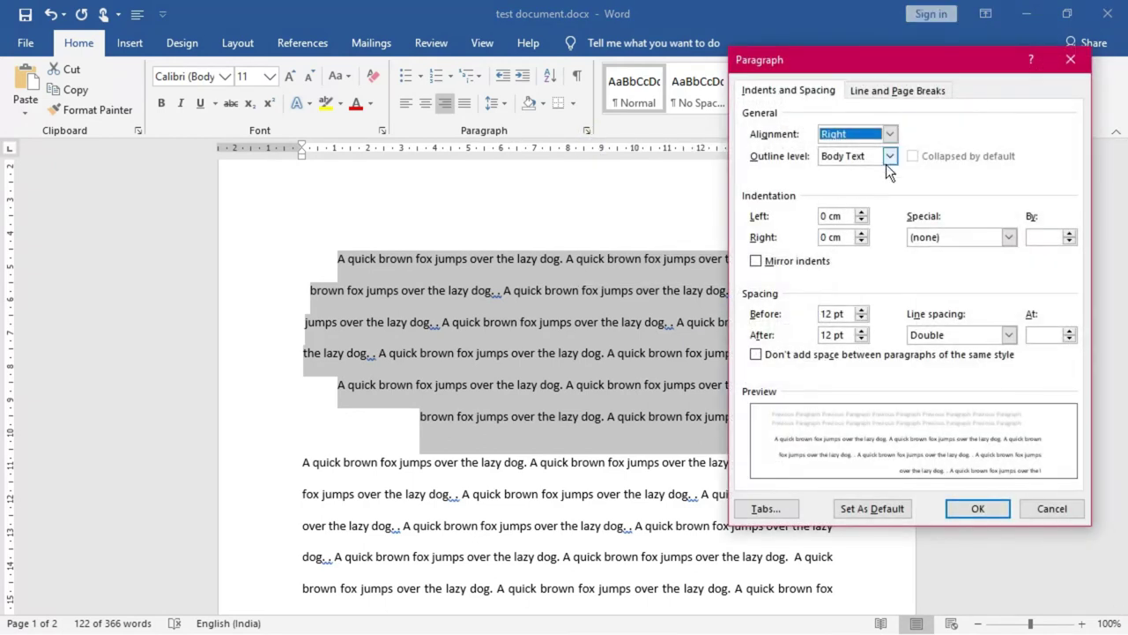
{"action": "left_click", "coordinate": [890, 134]}
{"action": "left_click", "coordinate": [891, 134]}
{"action": "left_click", "coordinate": [891, 134]}
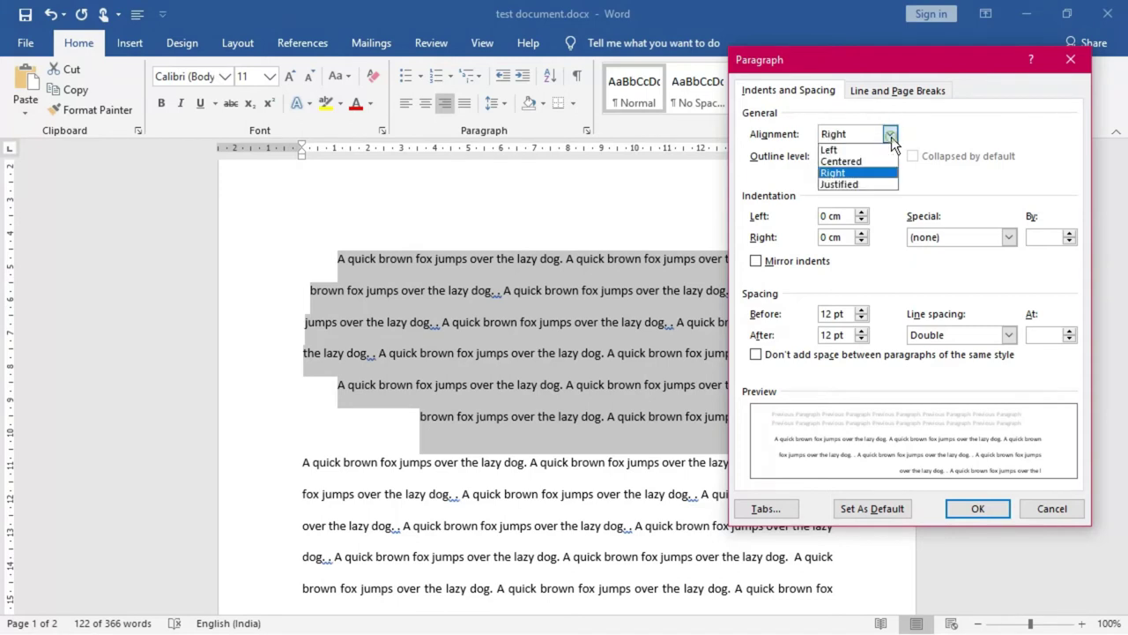
{"action": "left_click", "coordinate": [857, 183]}
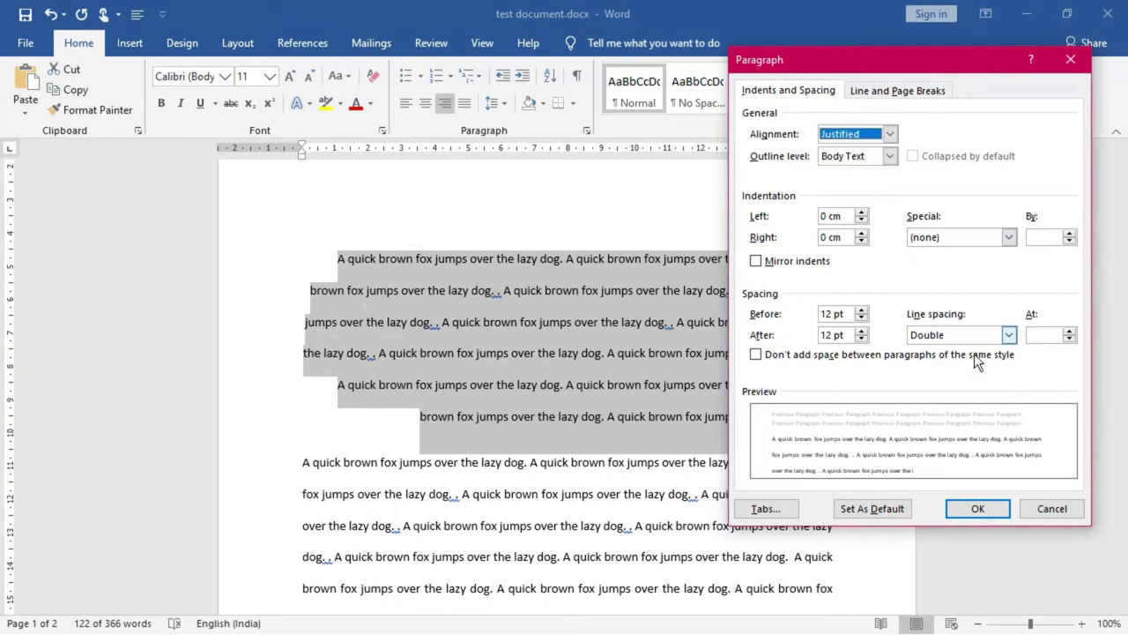
{"action": "left_click", "coordinate": [976, 511]}
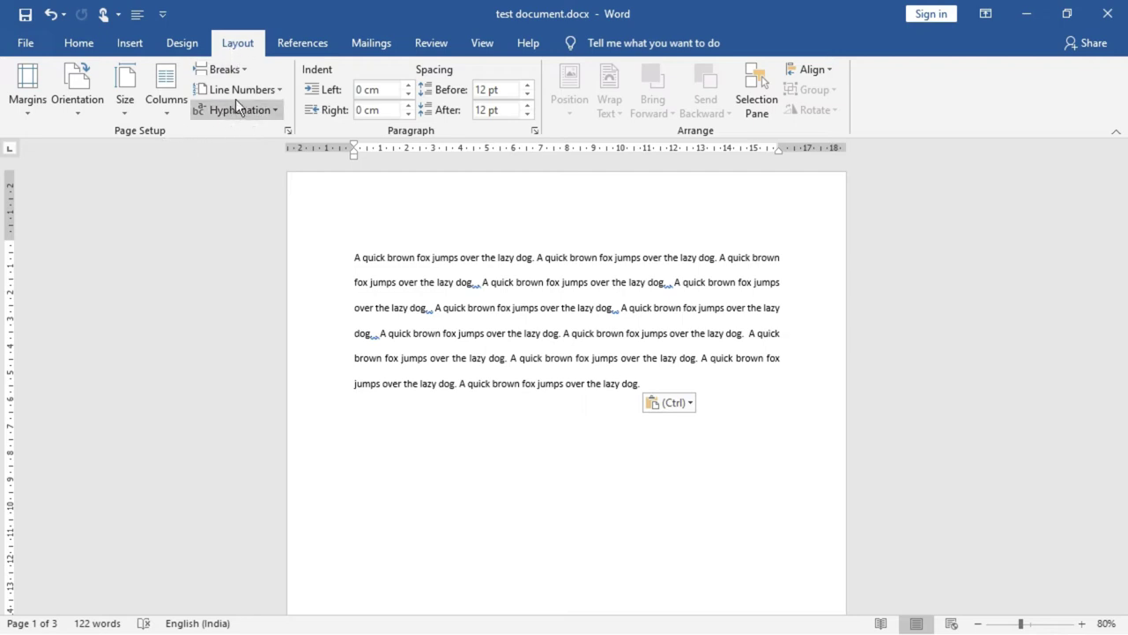
- Set the current section's vertical alignment to Bottom in the Page Setup layout settings
{"action": "left_click", "coordinate": [293, 136]}
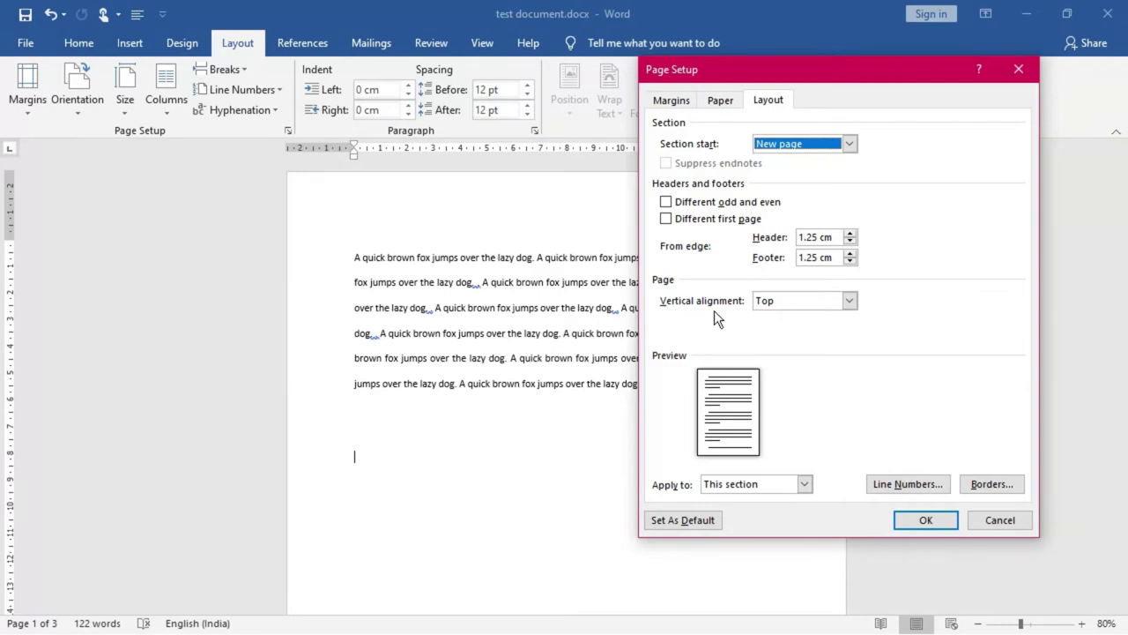
{"action": "left_click", "coordinate": [846, 301]}
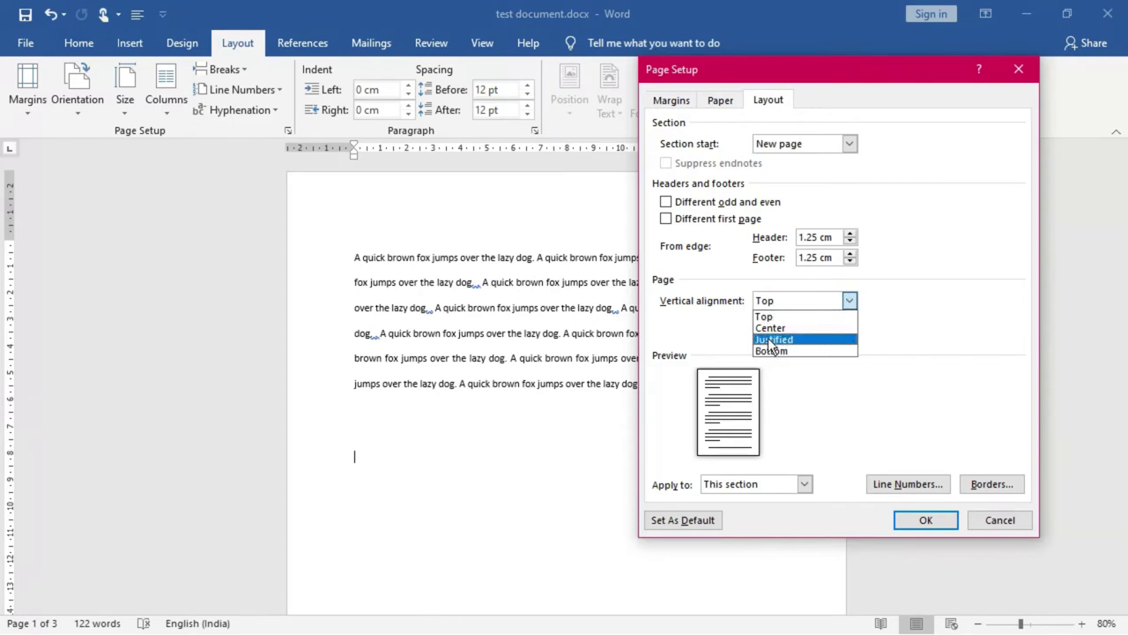
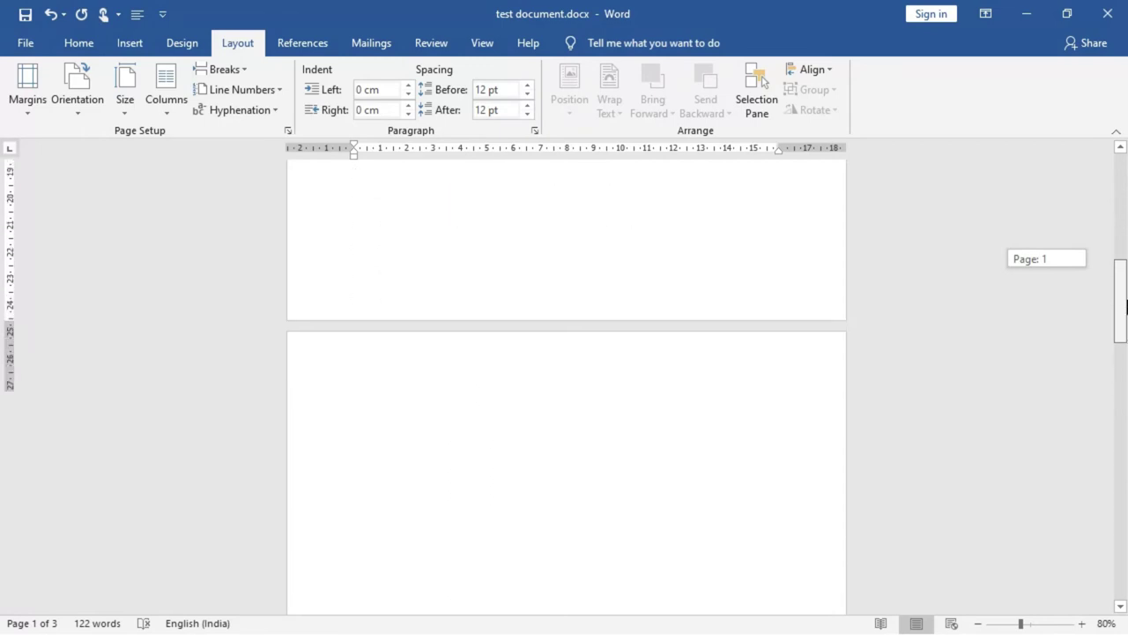
- Select the whole paragraph and set the page's vertical alignment to Top, applied to the whole document
{"action": "left_click", "coordinate": [353, 347]}
{"action": "left_click", "coordinate": [740, 487], "text": "shift"}
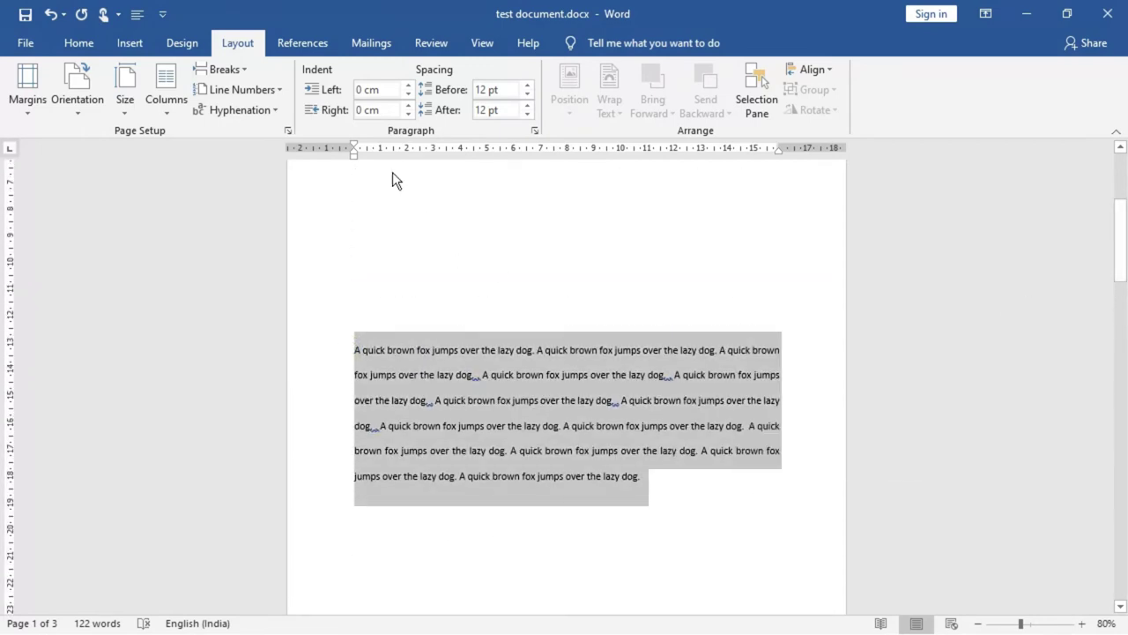
{"action": "left_click", "coordinate": [287, 130]}
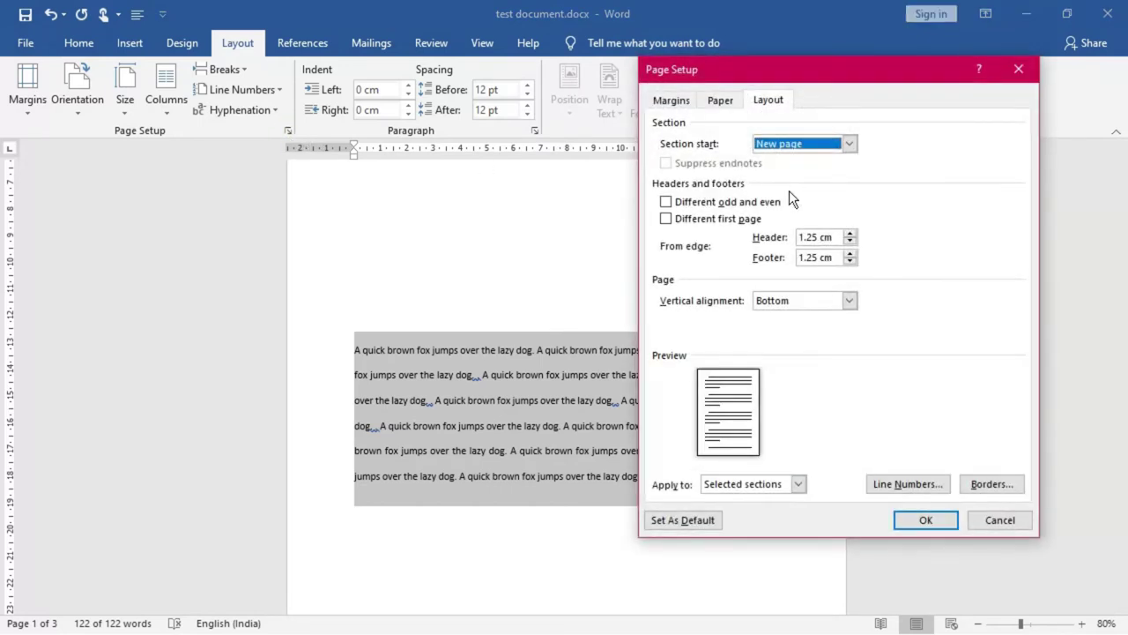
{"action": "left_click", "coordinate": [851, 302]}
{"action": "left_click", "coordinate": [829, 316]}
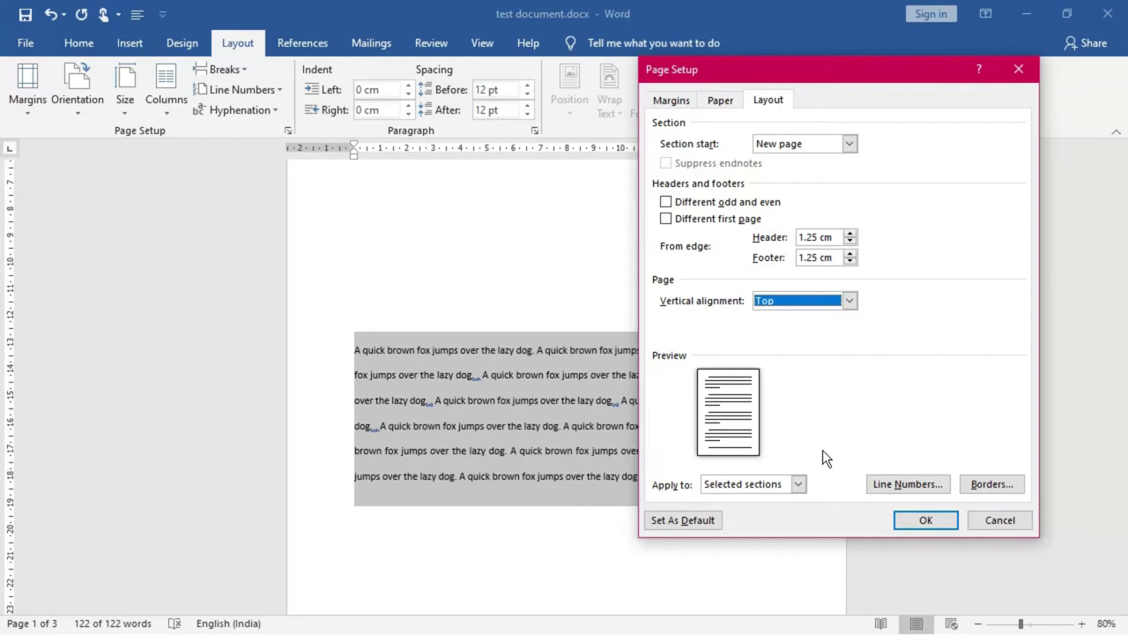
{"action": "left_click", "coordinate": [798, 485]}
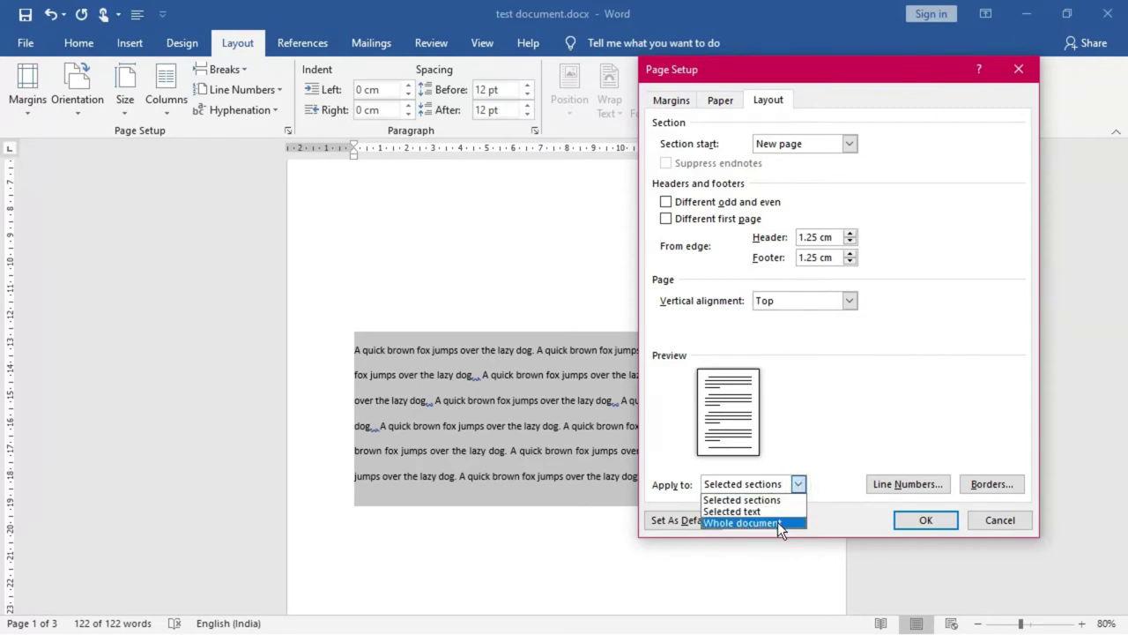
{"action": "left_click", "coordinate": [777, 523]}
{"action": "left_click", "coordinate": [923, 522]}
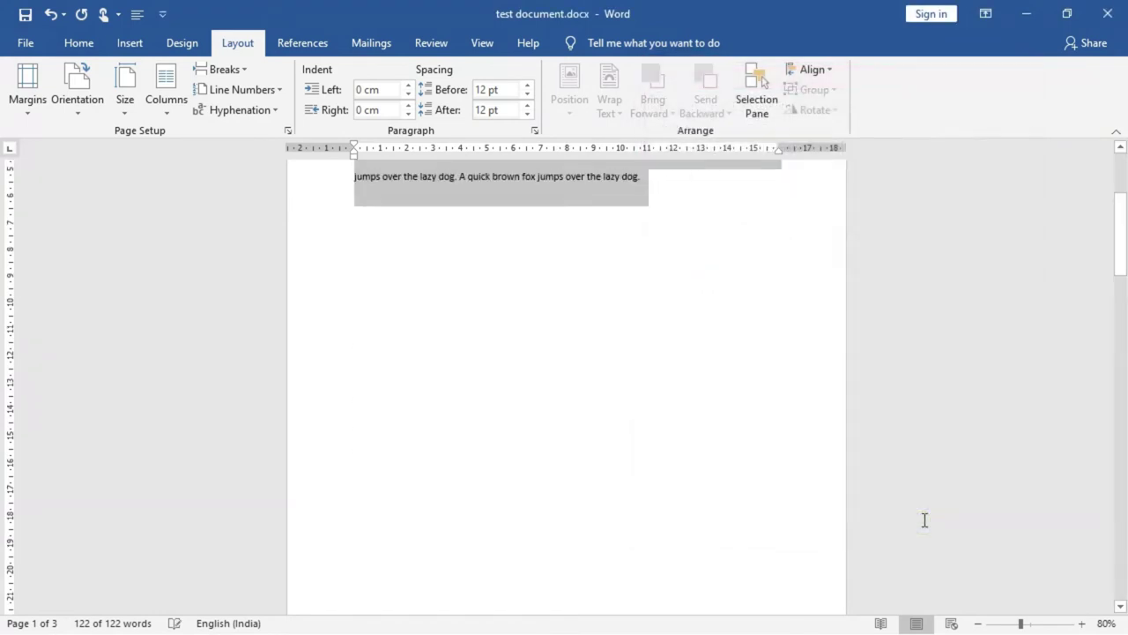
- Set the page's vertical alignment to Bottom, applied to the selected sections
{"action": "left_click_drag", "start_coordinate": [1120, 232], "coordinate": [1120, 194]}
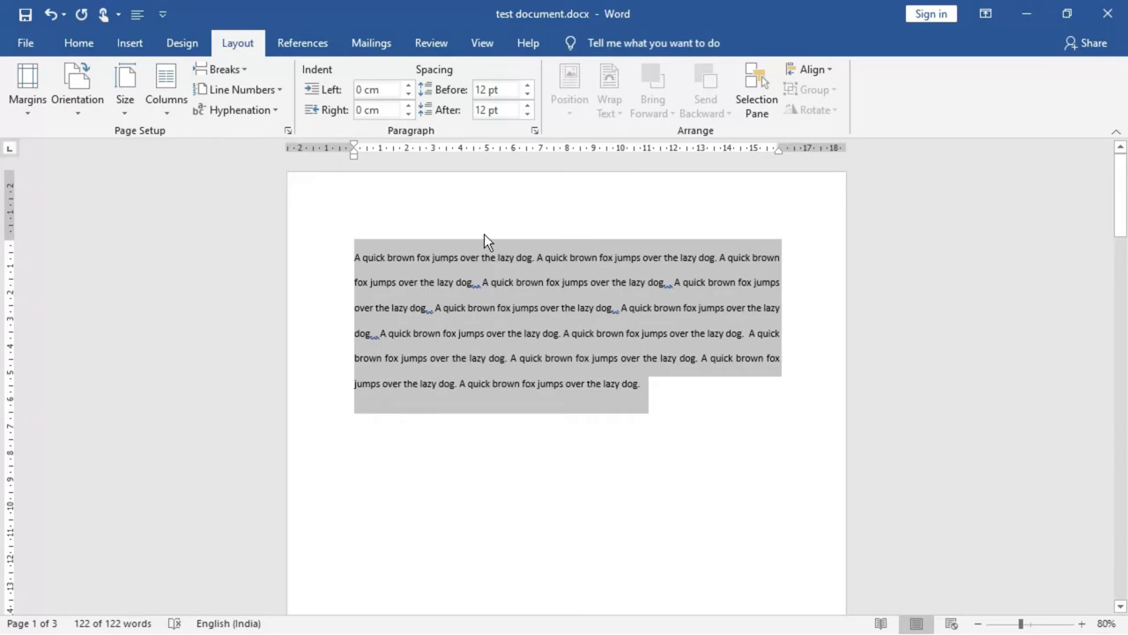
{"action": "left_click", "coordinate": [287, 130]}
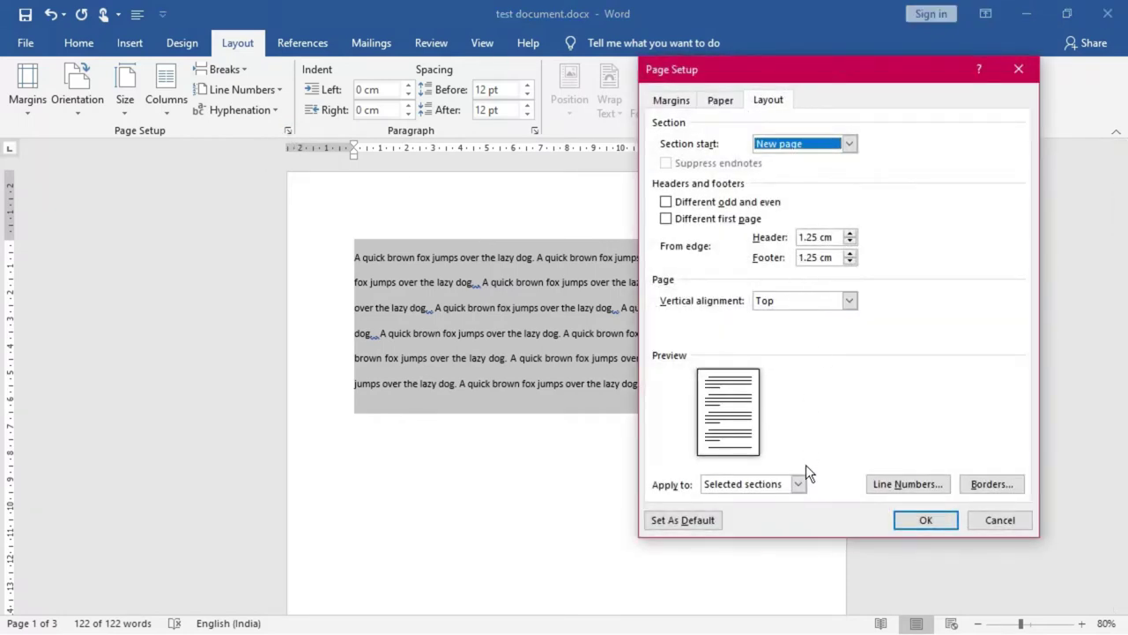
{"action": "left_click", "coordinate": [799, 483]}
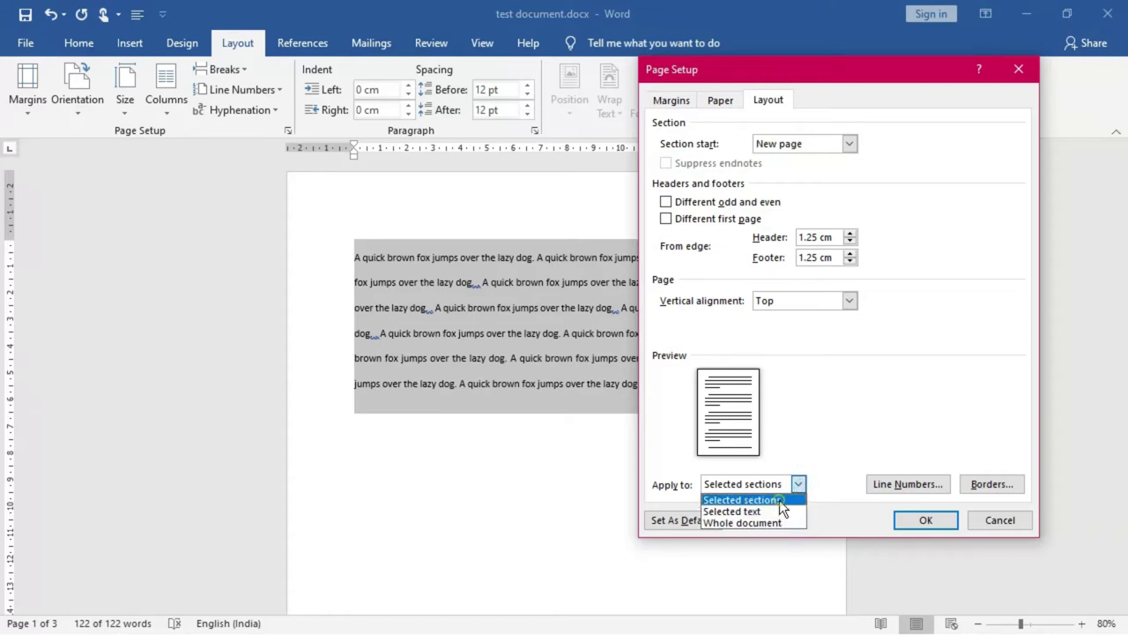
{"action": "left_click", "coordinate": [779, 500]}
{"action": "left_click", "coordinate": [848, 302]}
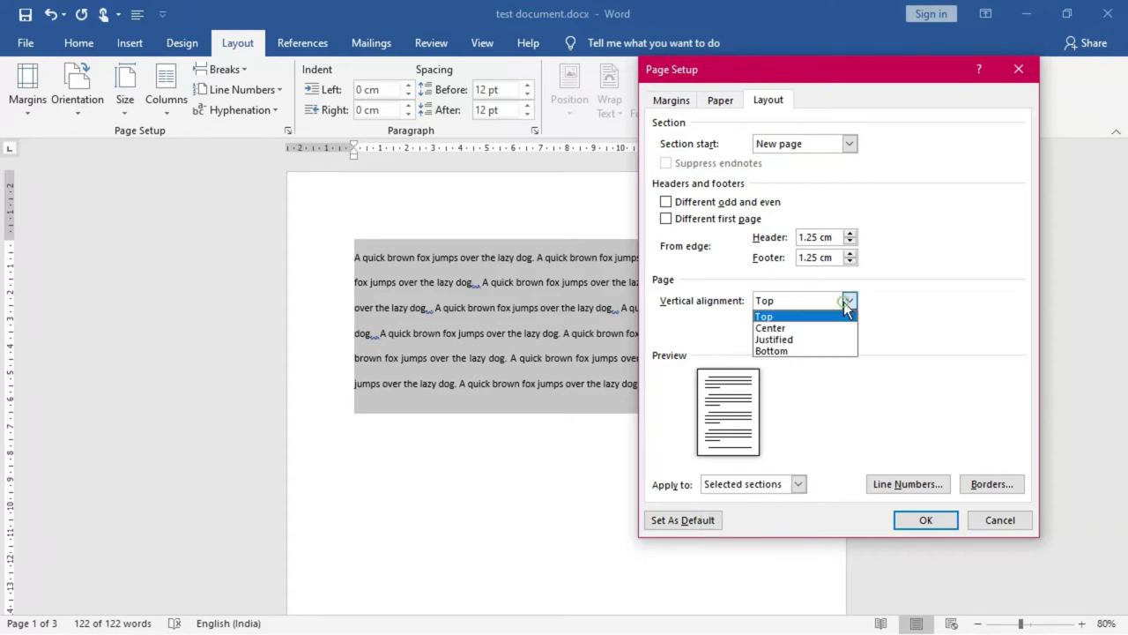
{"action": "left_click", "coordinate": [788, 351]}
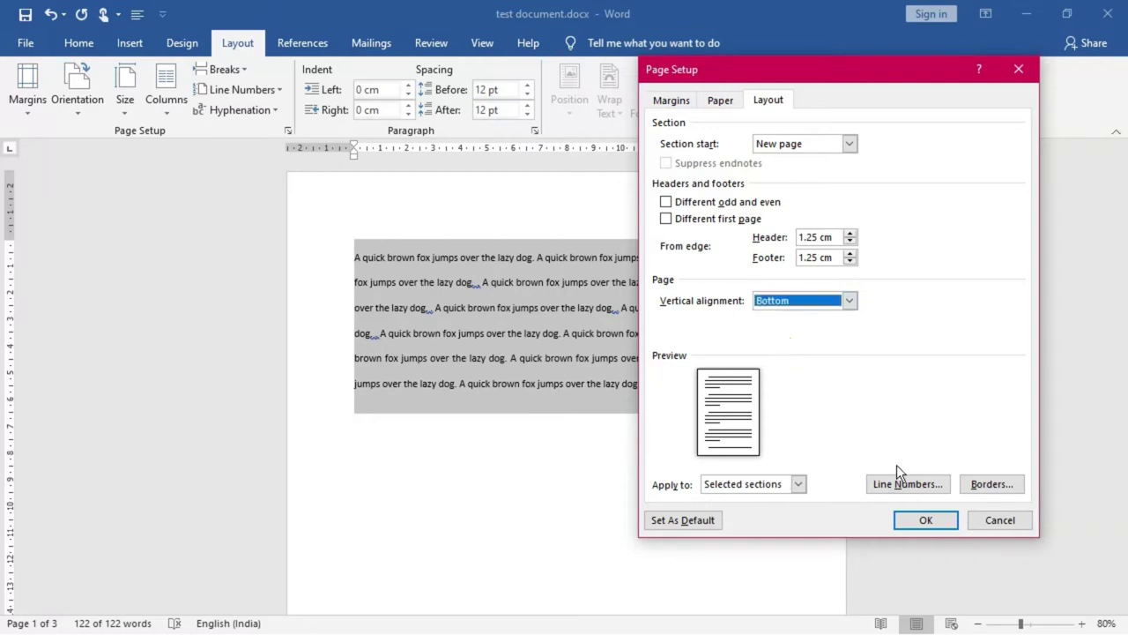
{"action": "left_click", "coordinate": [925, 519]}
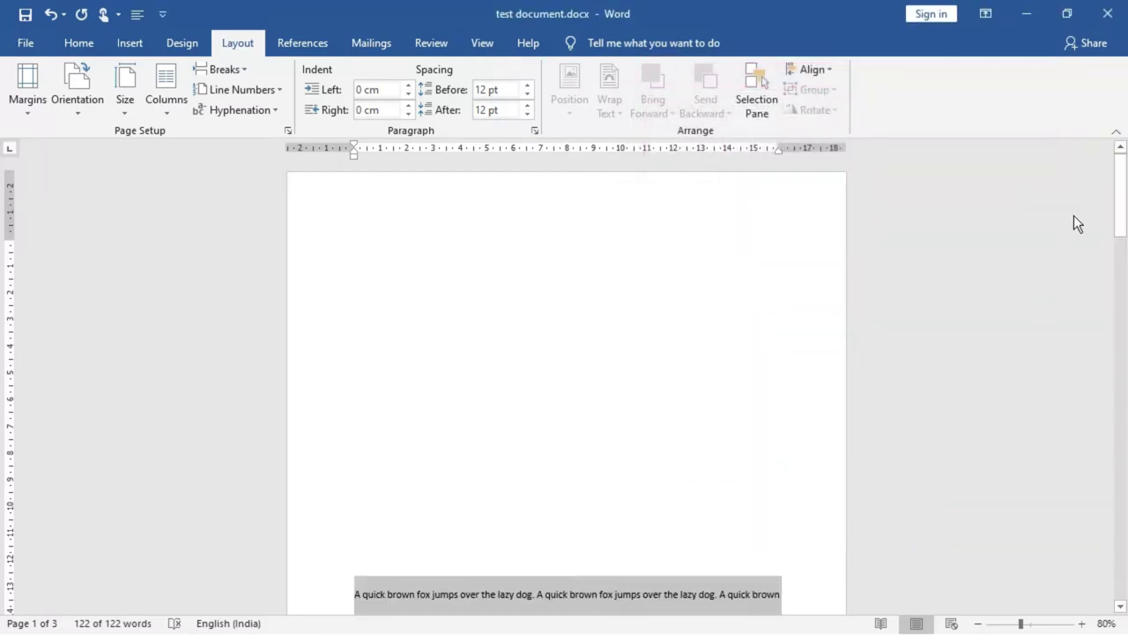
- Set the page's vertical alignment to Justified, applied to the whole document
{"action": "mouse_move", "coordinate": [1120, 212]}
{"action": "left_mouse_down"}
{"action": "mouse_move", "coordinate": [1121, 293]}
{"action": "mouse_move", "coordinate": [1121, 226]}
{"action": "left_mouse_up"}
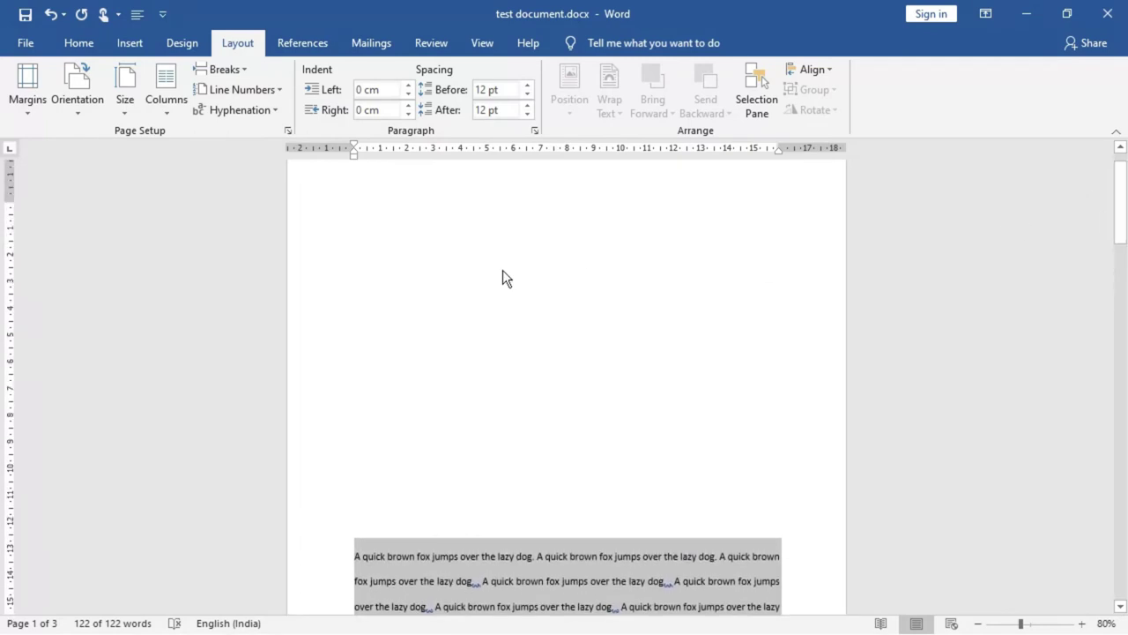
{"action": "left_click", "coordinate": [288, 131]}
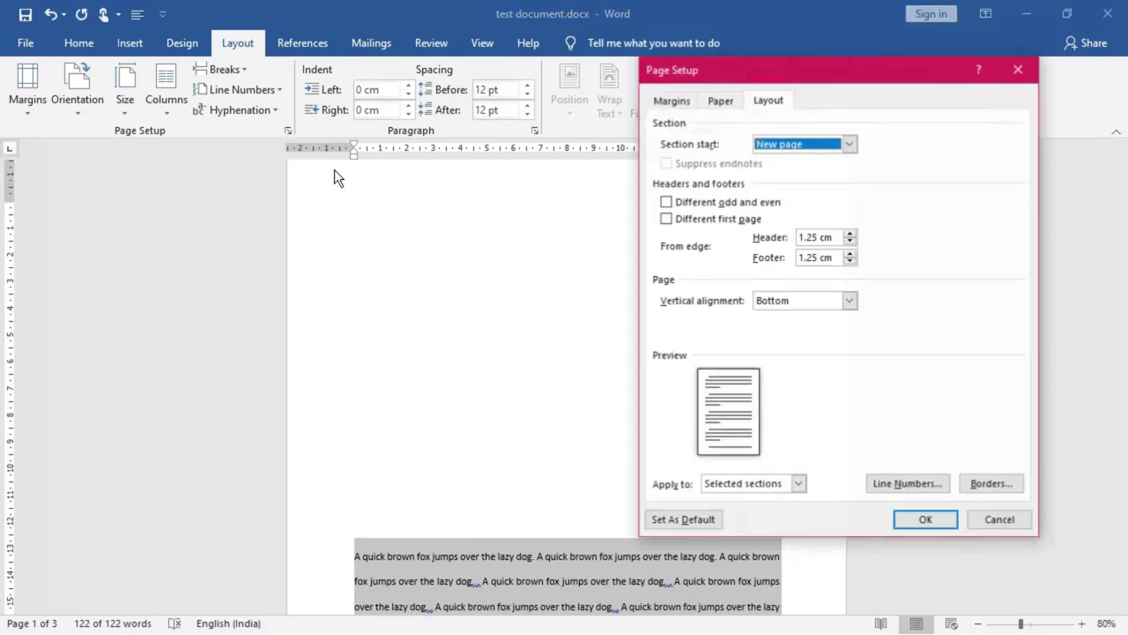
{"action": "left_click", "coordinate": [849, 301]}
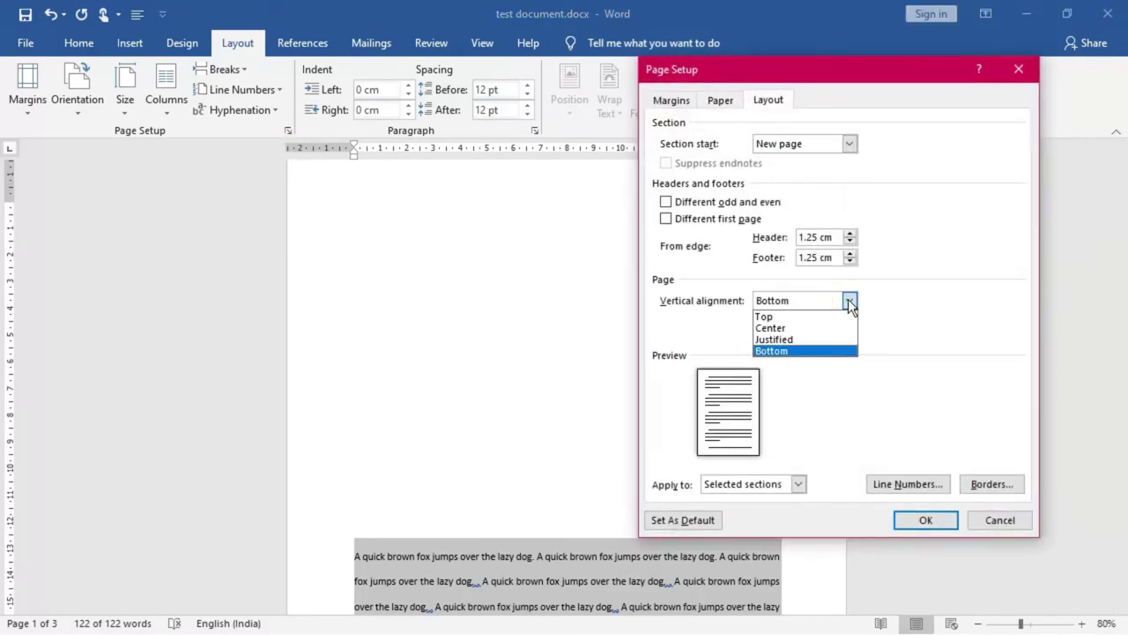
{"action": "left_click", "coordinate": [792, 340]}
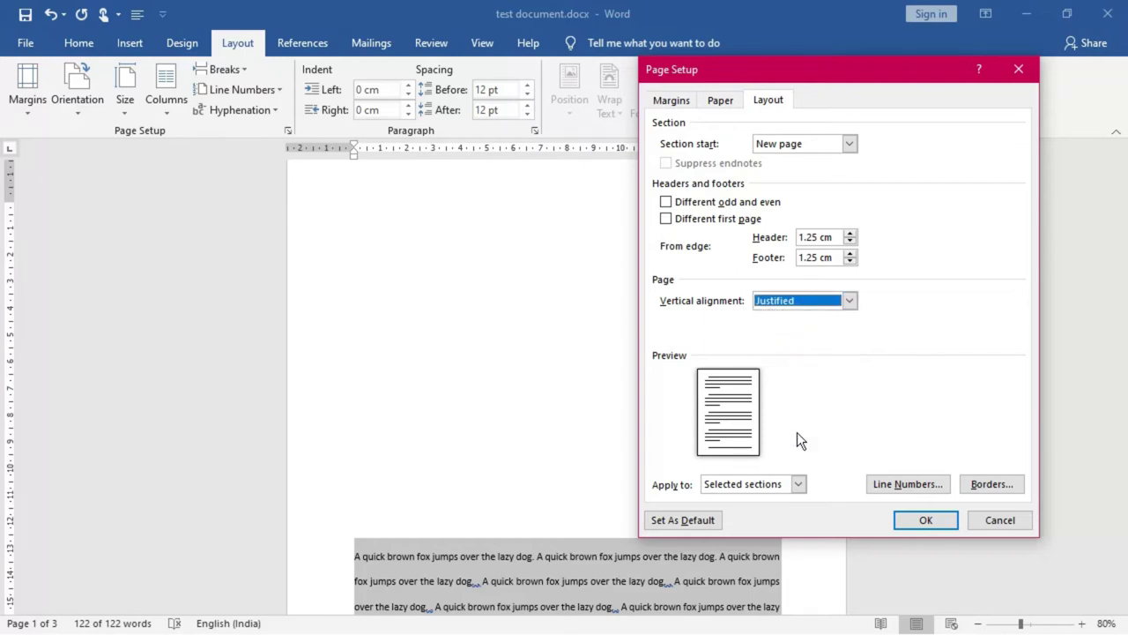
{"action": "left_click", "coordinate": [797, 484]}
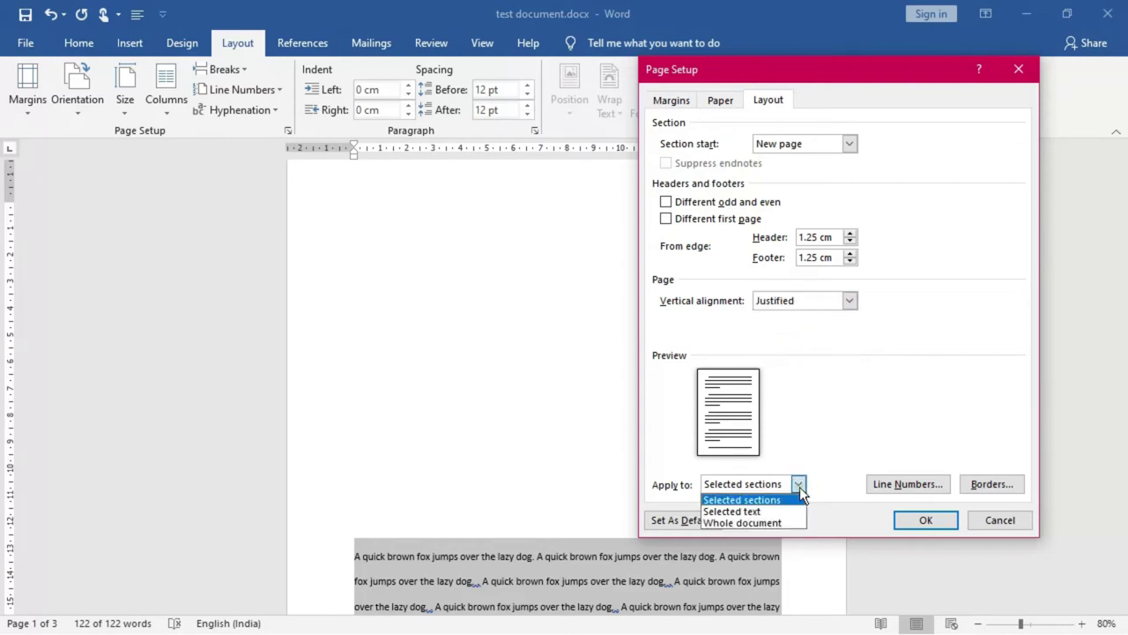
{"action": "left_click", "coordinate": [772, 523]}
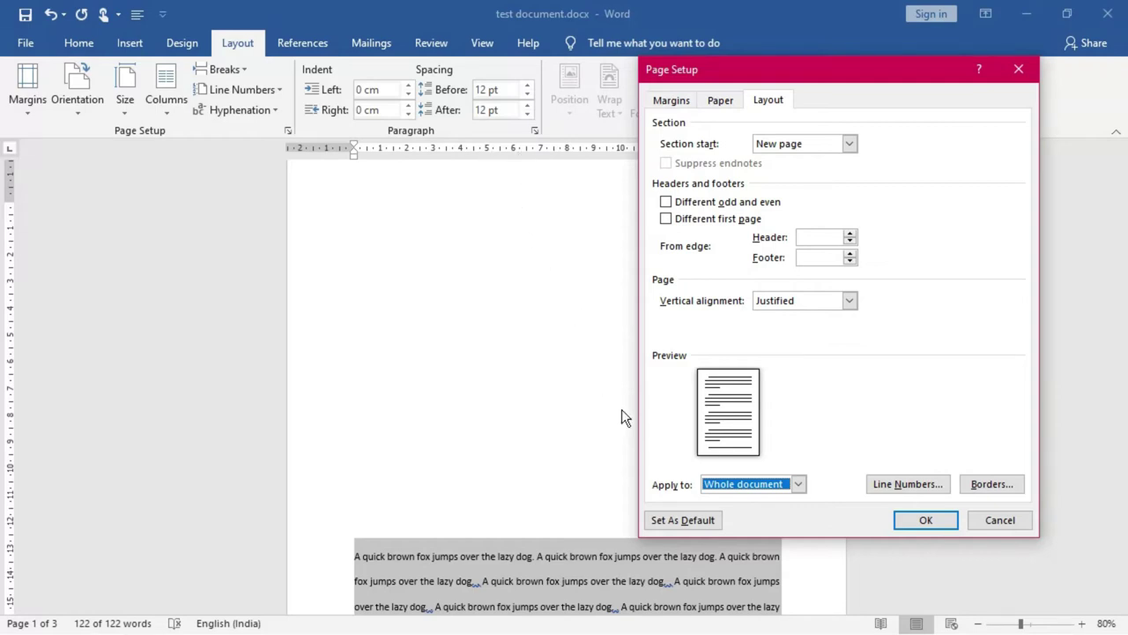
{"action": "left_click", "coordinate": [926, 519]}
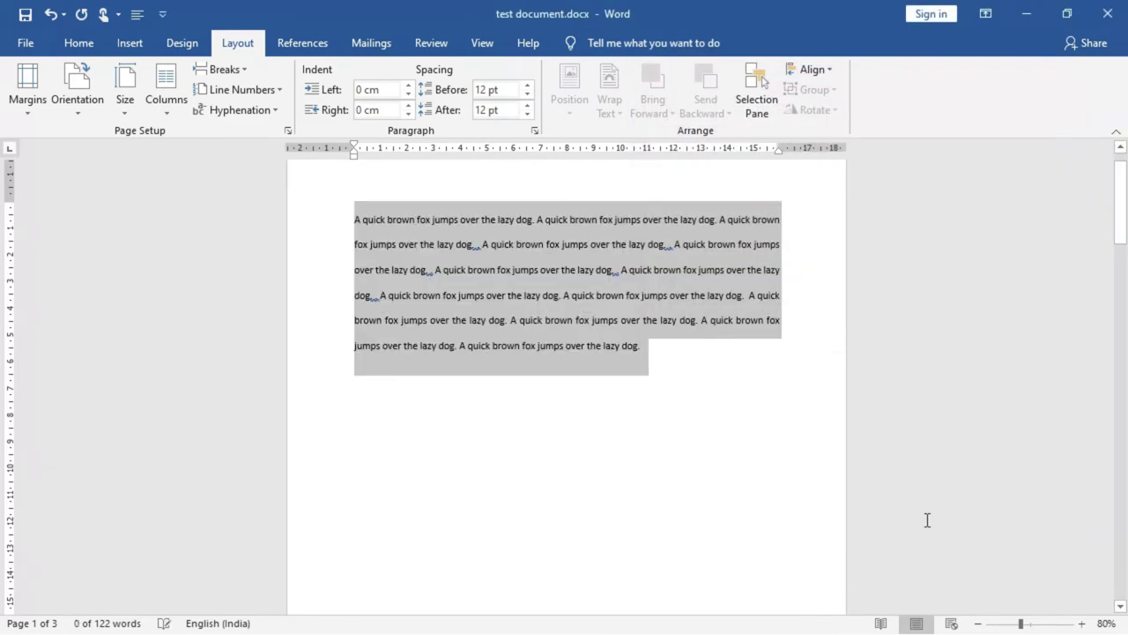
- Reapply the Justified vertical alignment to the whole document from Page Setup and deselect the paragraph
{"action": "left_click_drag", "start_coordinate": [1124, 197], "coordinate": [1116, 126]}
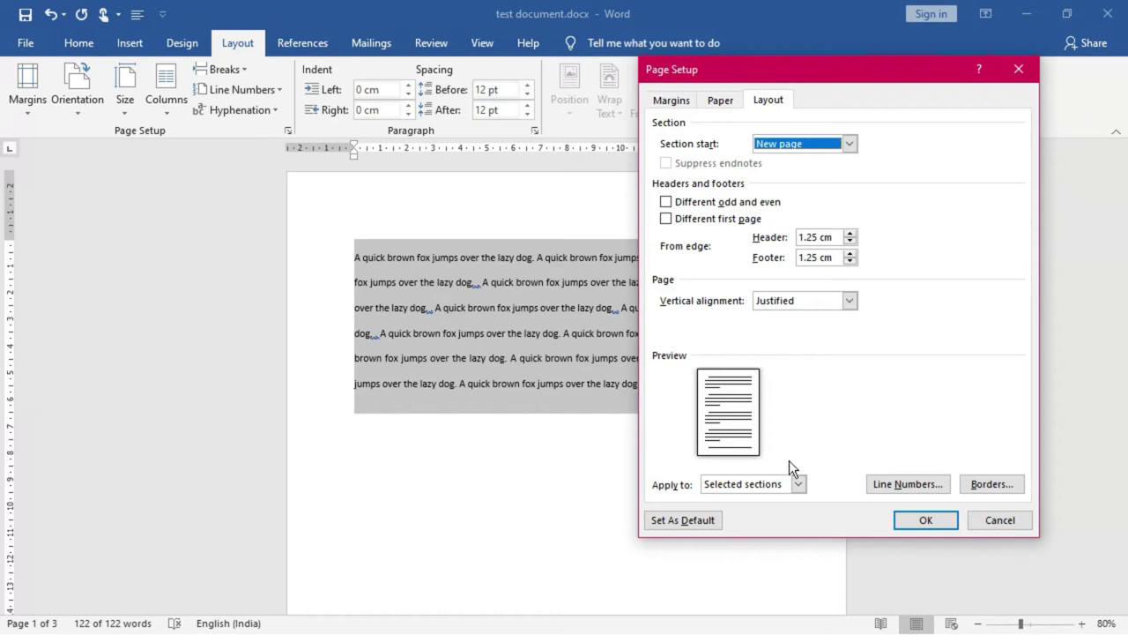
{"action": "left_click", "coordinate": [797, 484]}
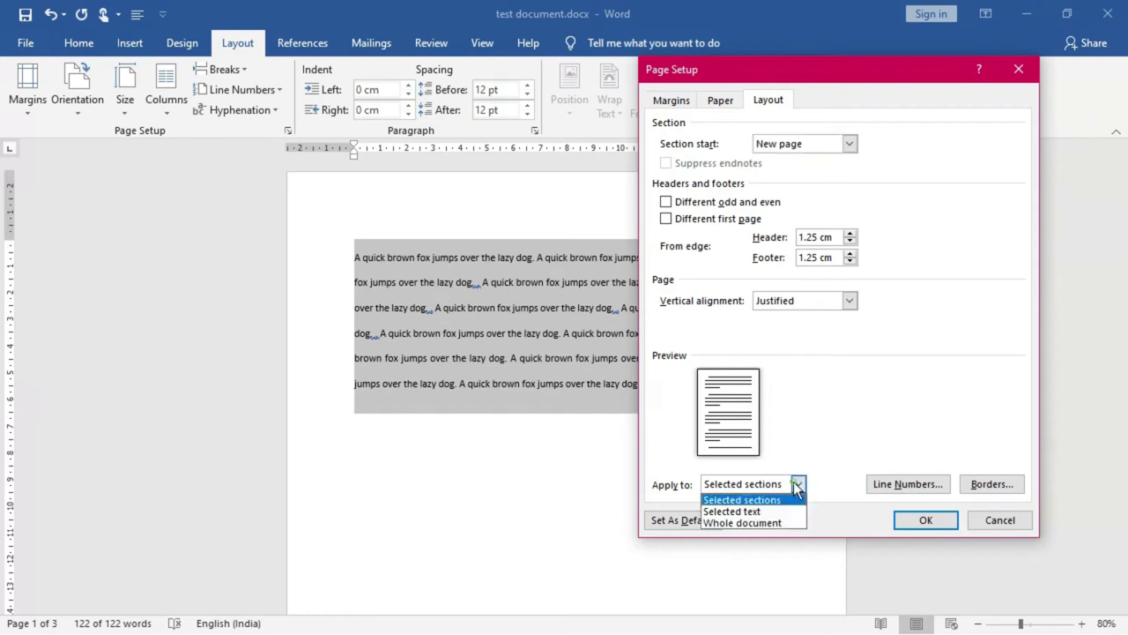
{"action": "left_click", "coordinate": [764, 524]}
{"action": "left_click", "coordinate": [945, 525]}
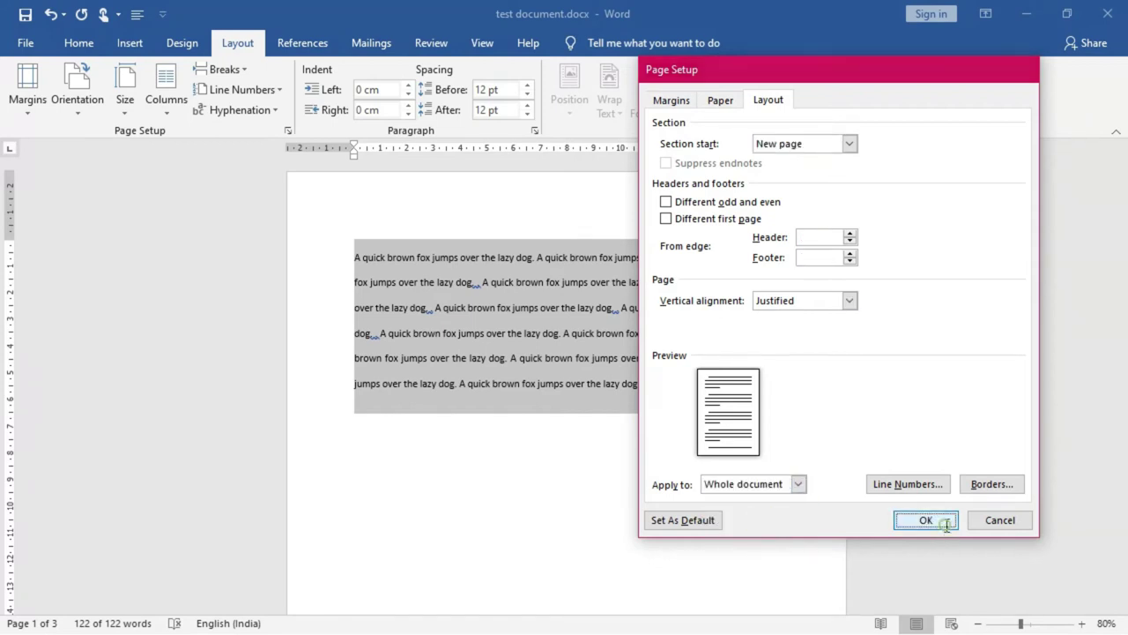
{"action": "left_click", "coordinate": [642, 452]}
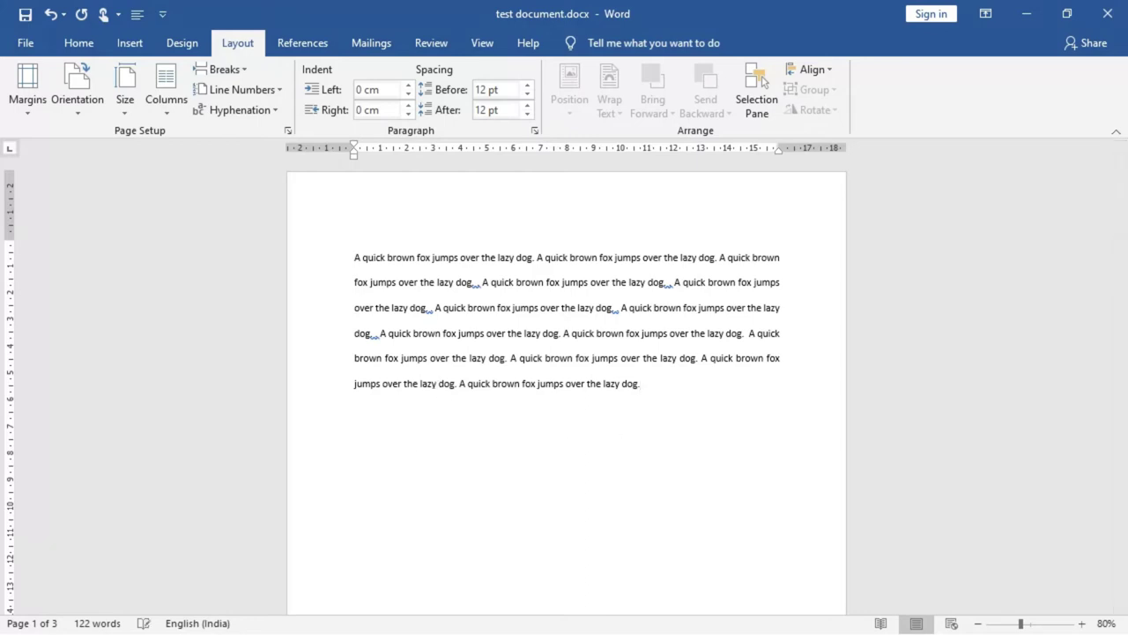
- Launch the On-Screen Keyboard by running osk and move it down, clear of the paragraph
{"action": "key", "text": "super+r"}
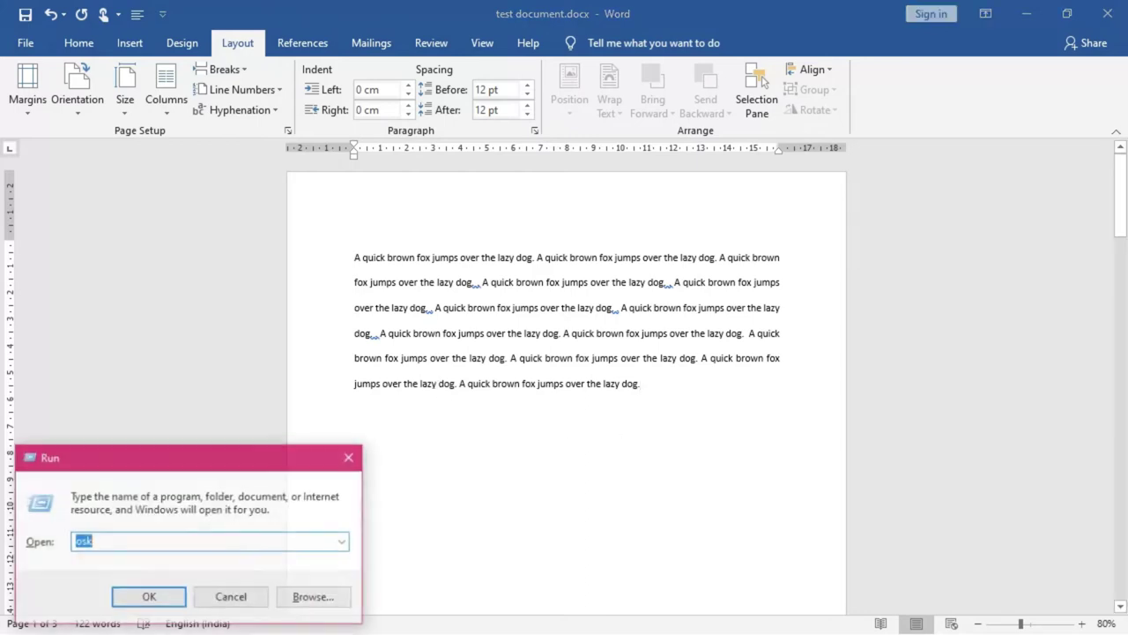
{"action": "key", "text": "Return"}
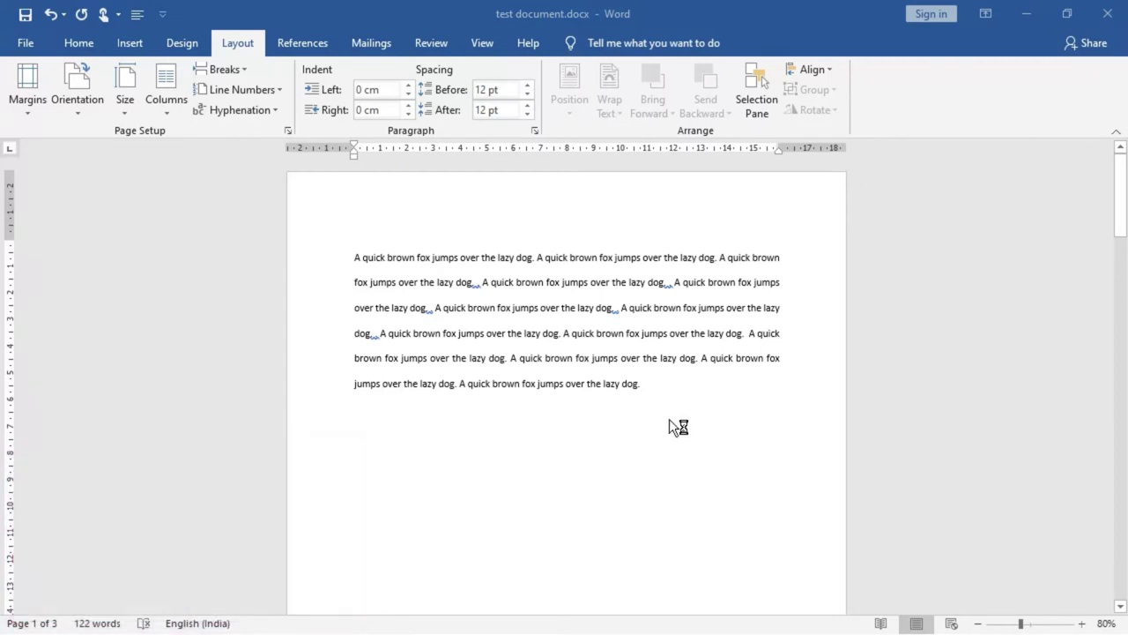
{"action": "left_click", "coordinate": [762, 382]}
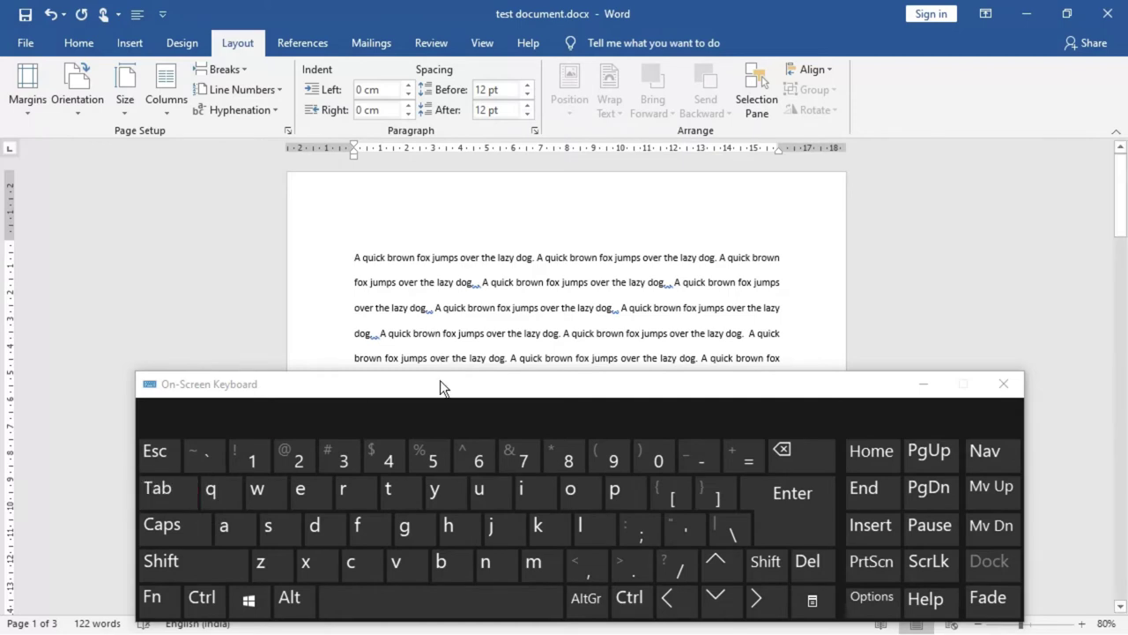
{"action": "left_click_drag", "start_coordinate": [440, 386], "coordinate": [441, 500]}
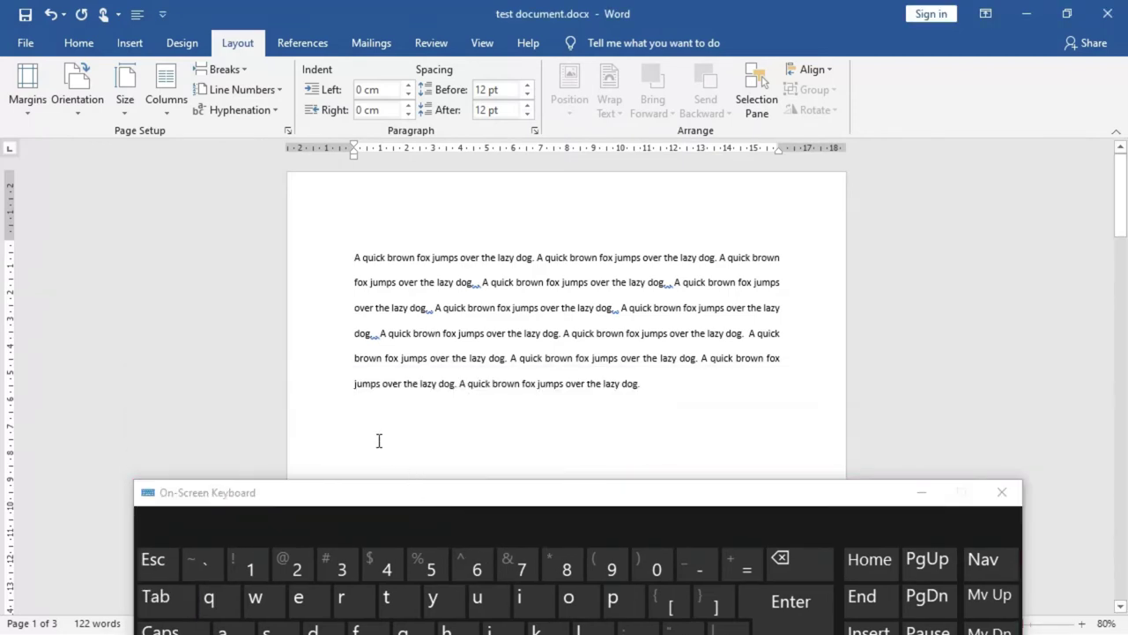
- Place the insertion point after the paragraph's last sentence and start a new line
{"action": "scroll", "coordinate": [377, 438], "scroll_direction": "up", "scroll_amount": 3}
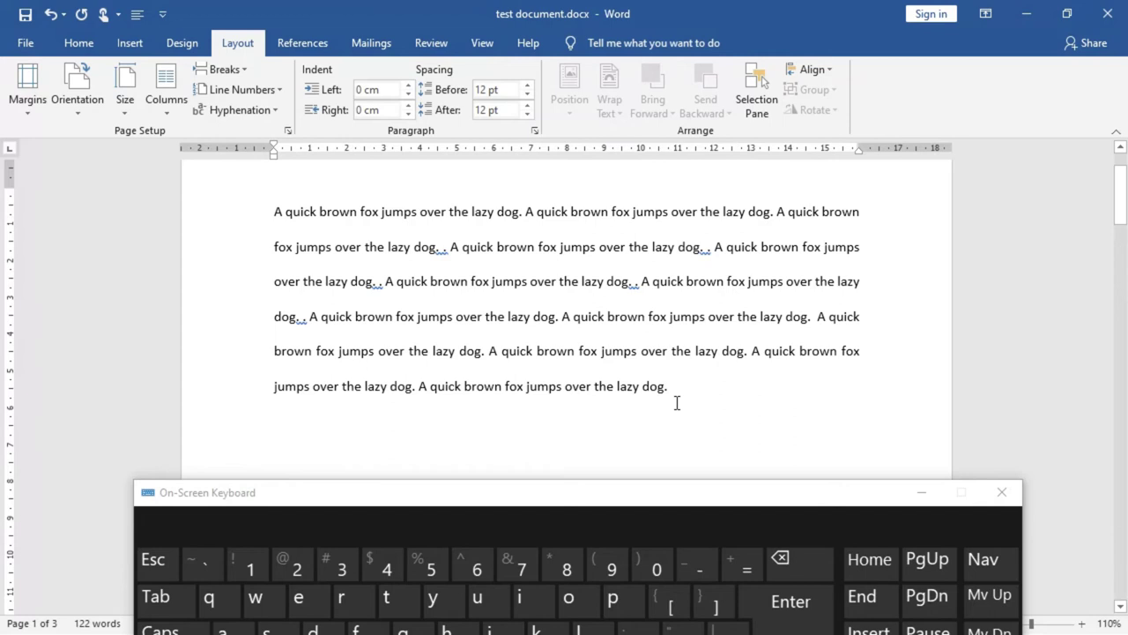
{"action": "left_click", "coordinate": [687, 377]}
{"action": "left_click", "coordinate": [278, 430]}
{"action": "left_click", "coordinate": [723, 385]}
{"action": "key", "text": "Return"}
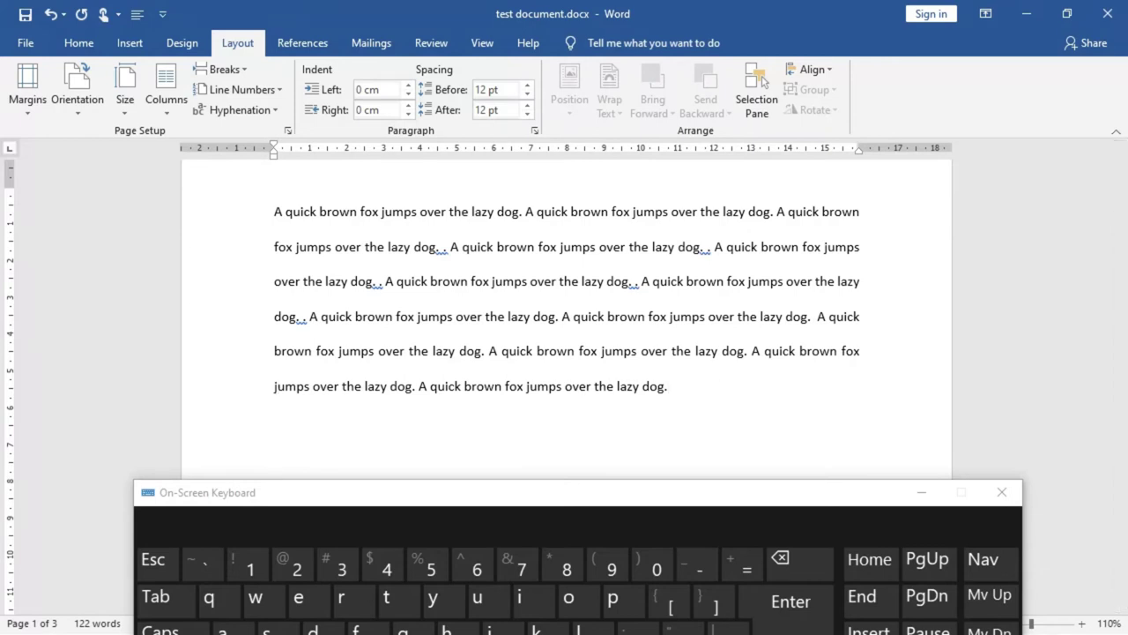
- Move the On-Screen Keyboard up until all its rows are visible and toggle Caps Lock on and off
{"action": "left_click_drag", "start_coordinate": [744, 490], "coordinate": [745, 55]}
{"action": "left_click", "coordinate": [270, 431]}
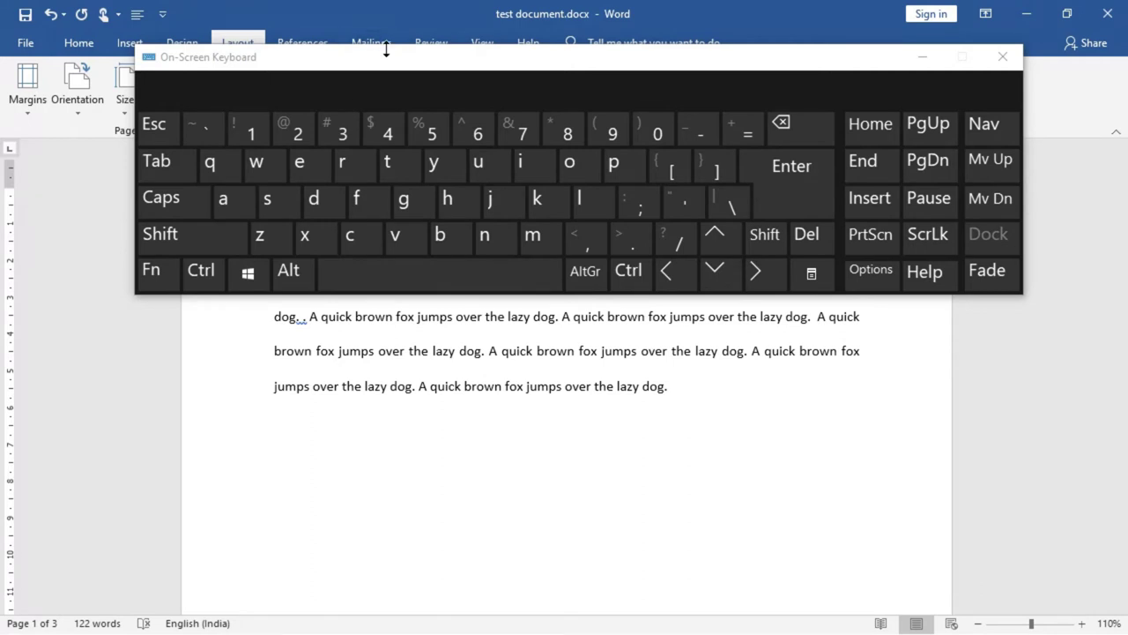
{"action": "left_click_drag", "start_coordinate": [388, 61], "coordinate": [446, 25]}
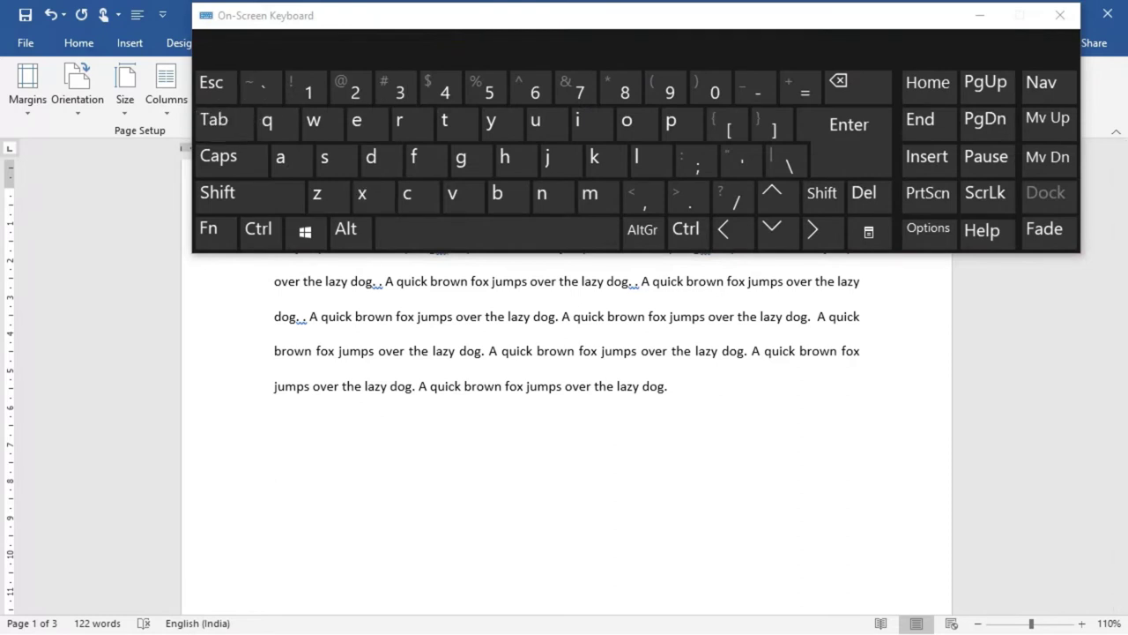
{"action": "left_click", "coordinate": [393, 23]}
{"action": "left_click_drag", "start_coordinate": [393, 16], "coordinate": [358, 179]}
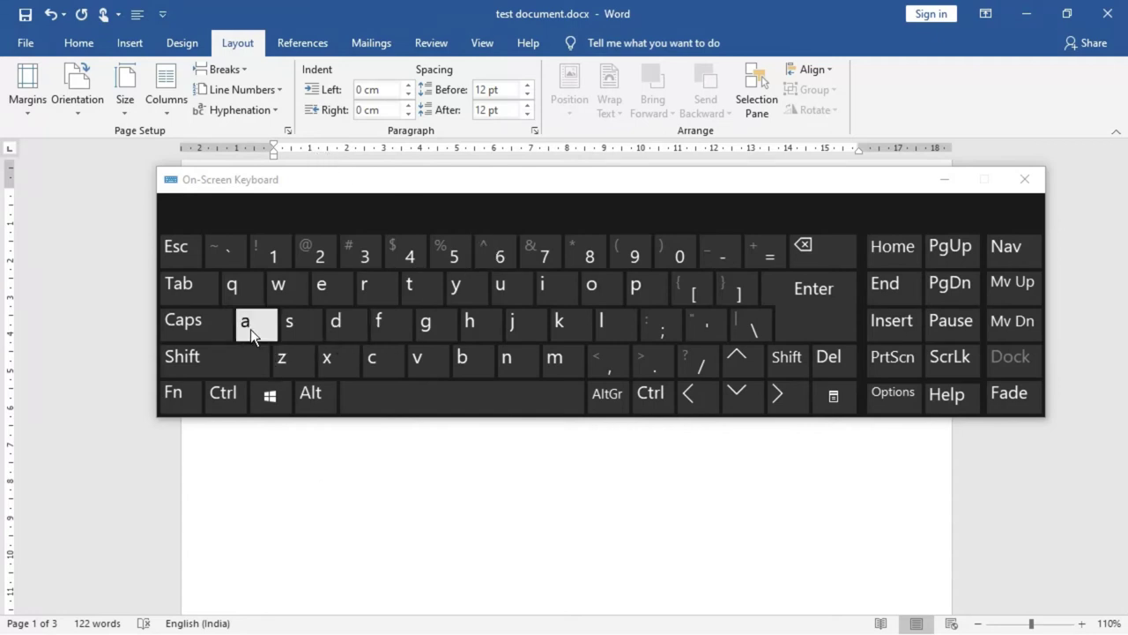
{"action": "key", "text": "Caps_Lock"}
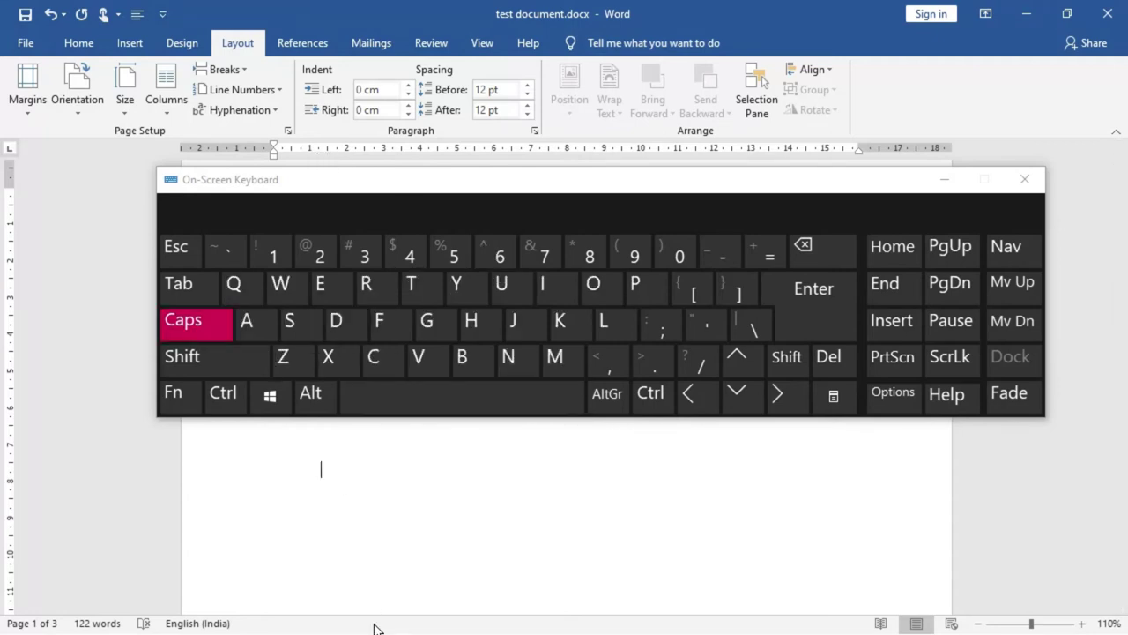
{"action": "key", "text": "Caps_Lock"}
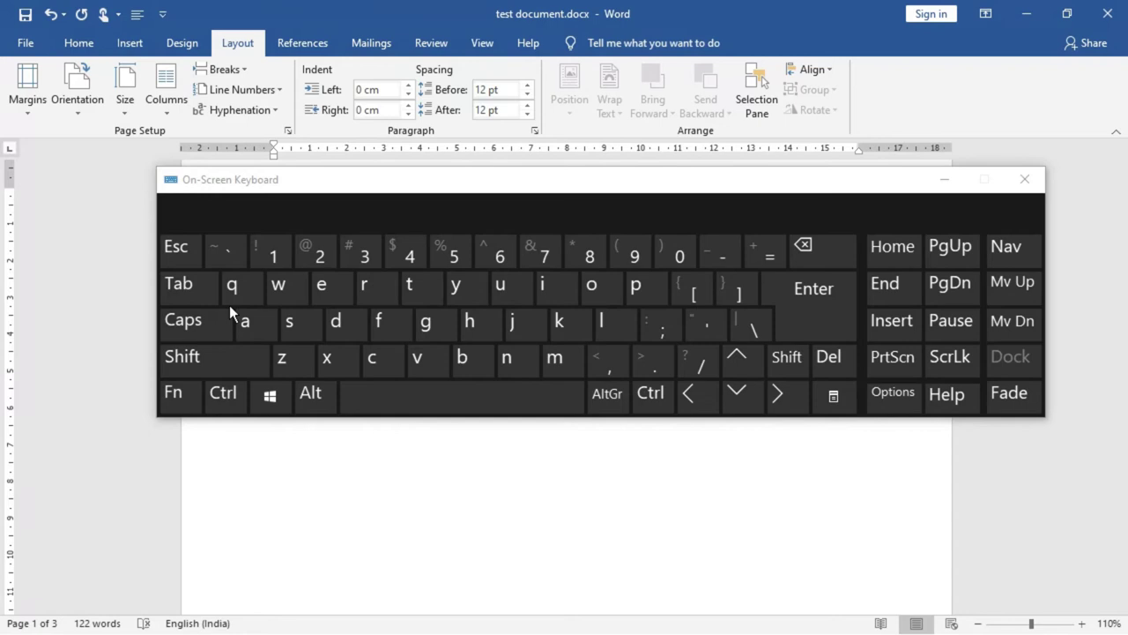
- Insert repeated tabs on the new line with the On-Screen Keyboard and close the keyboard
{"action": "left_click", "coordinate": [200, 292]}
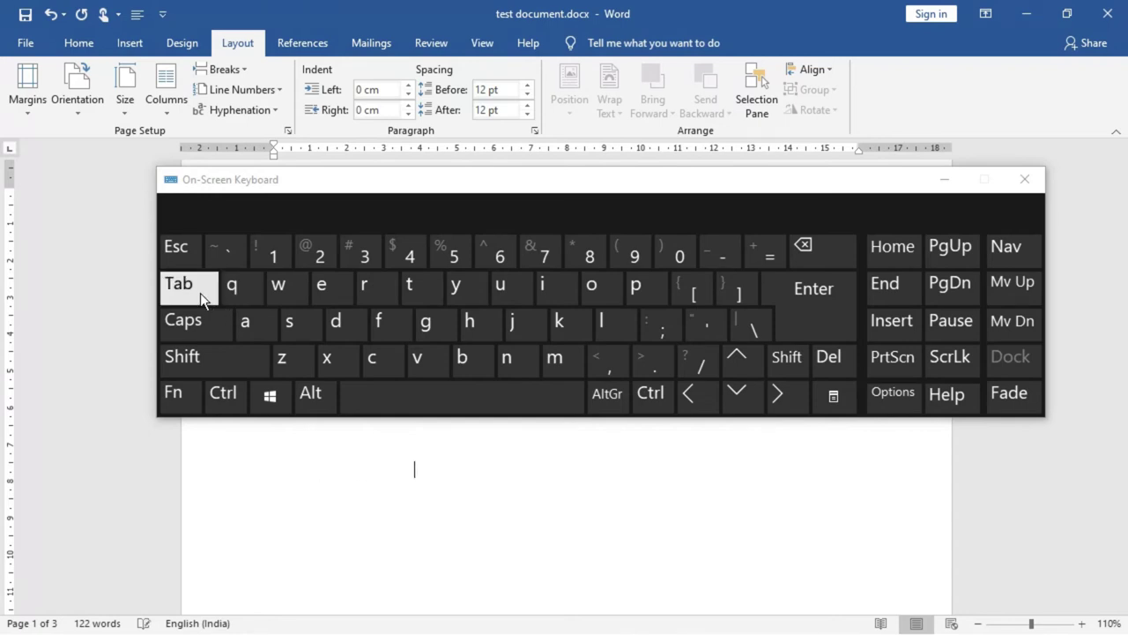
{"action": "left_click", "coordinate": [200, 293]}
{"action": "left_click", "coordinate": [200, 293]}
{"action": "left_click", "coordinate": [200, 292]}
{"action": "left_click", "coordinate": [200, 293]}
{"action": "left_click", "coordinate": [1023, 181]}
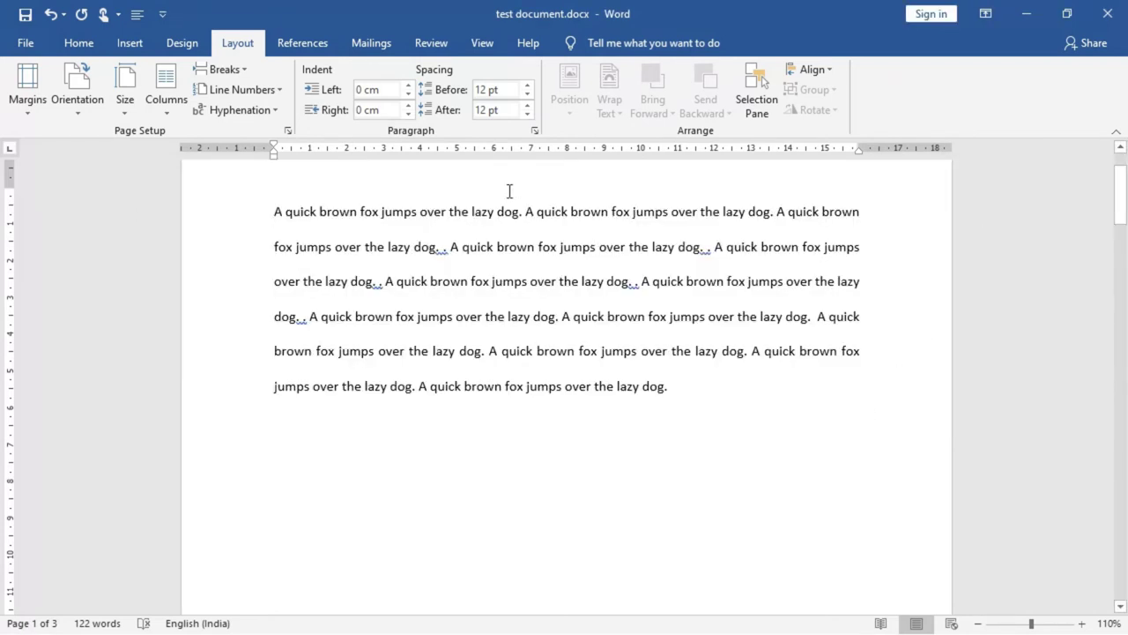
- Increase the tabbed line's indent by one level and decrease it again, twice in a row
{"action": "left_click", "coordinate": [77, 43]}
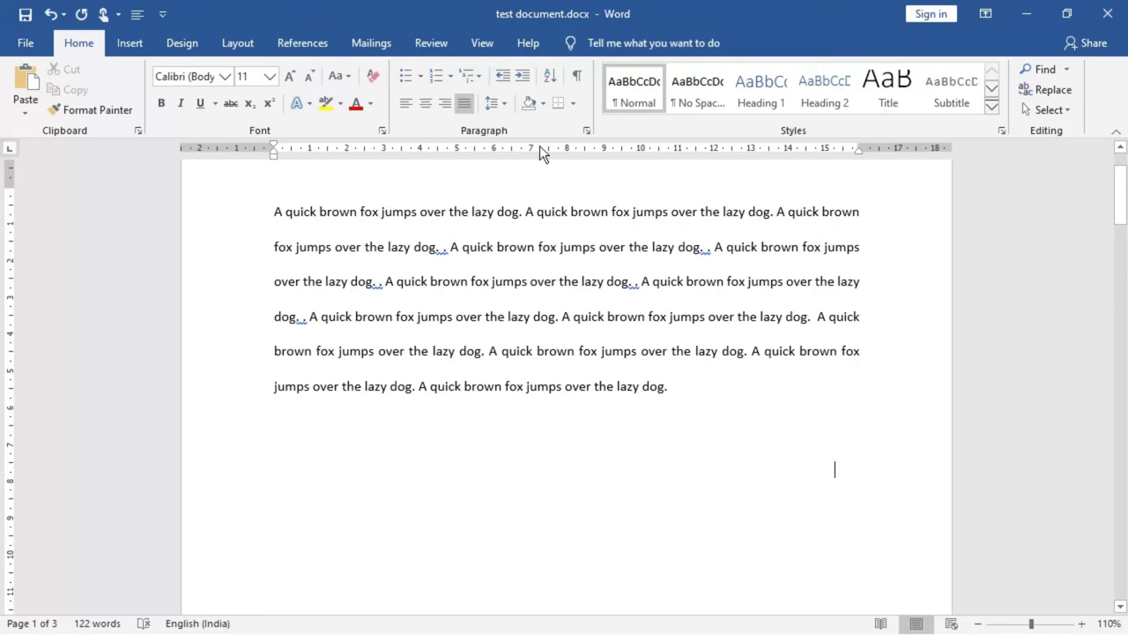
{"action": "left_click", "coordinate": [524, 77]}
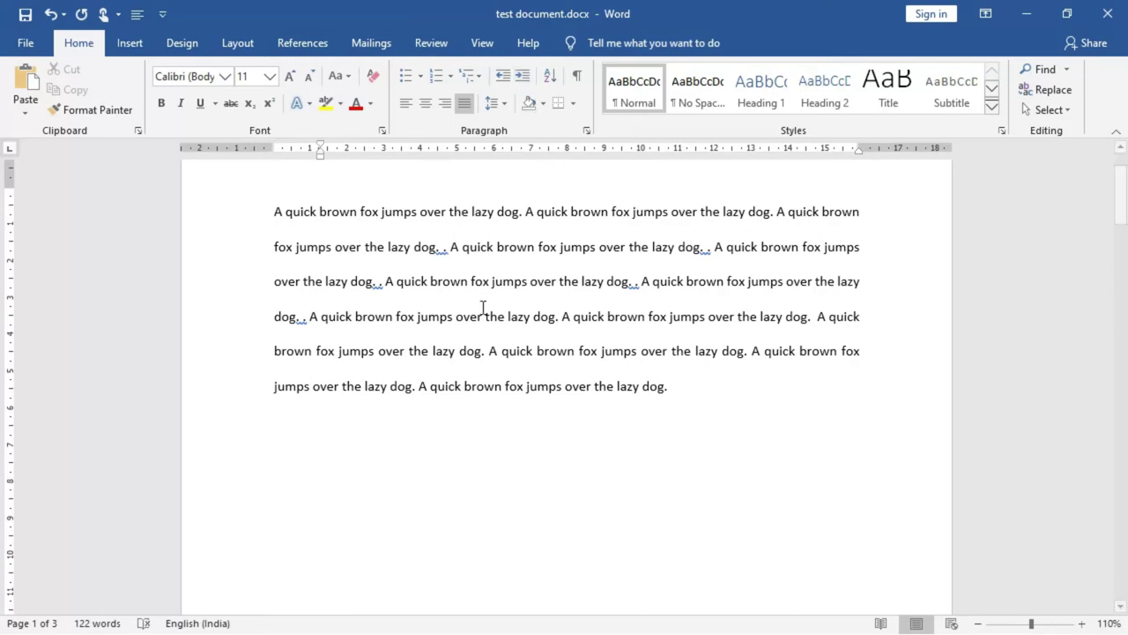
{"action": "left_click", "coordinate": [504, 74]}
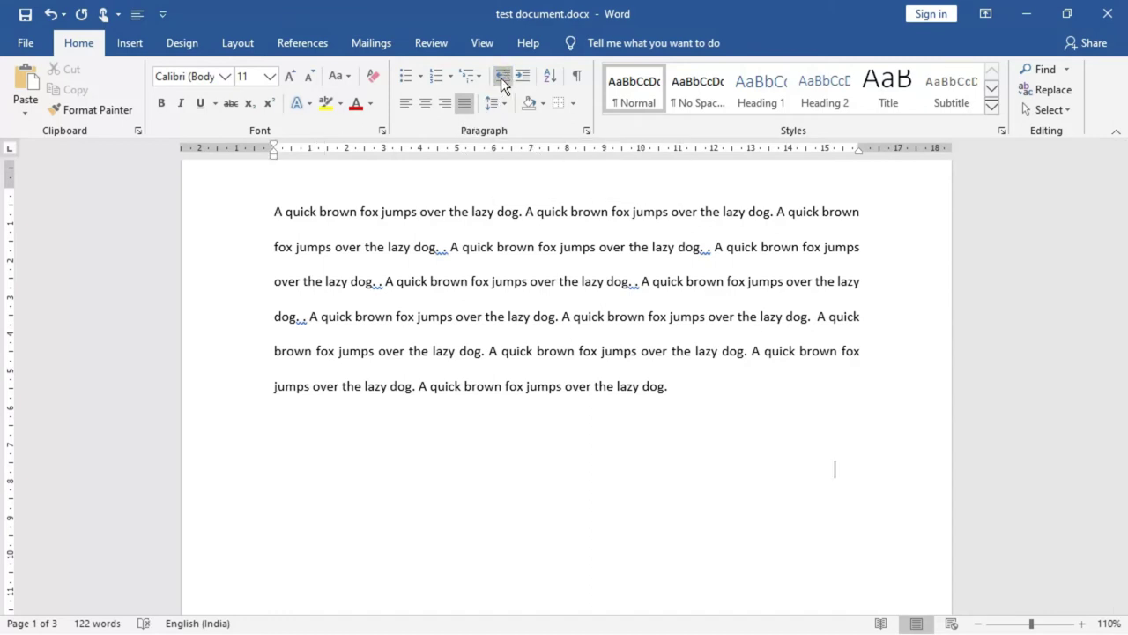
{"action": "left_click", "coordinate": [522, 76]}
{"action": "left_click", "coordinate": [503, 74]}
- Place the insertion point on the empty line below the paragraph and increase its left indent by four levels
{"action": "left_click", "coordinate": [696, 383]}
{"action": "key", "text": "Down"}
{"action": "left_click", "coordinate": [521, 78]}
{"action": "key", "text": "ctrl+m"}
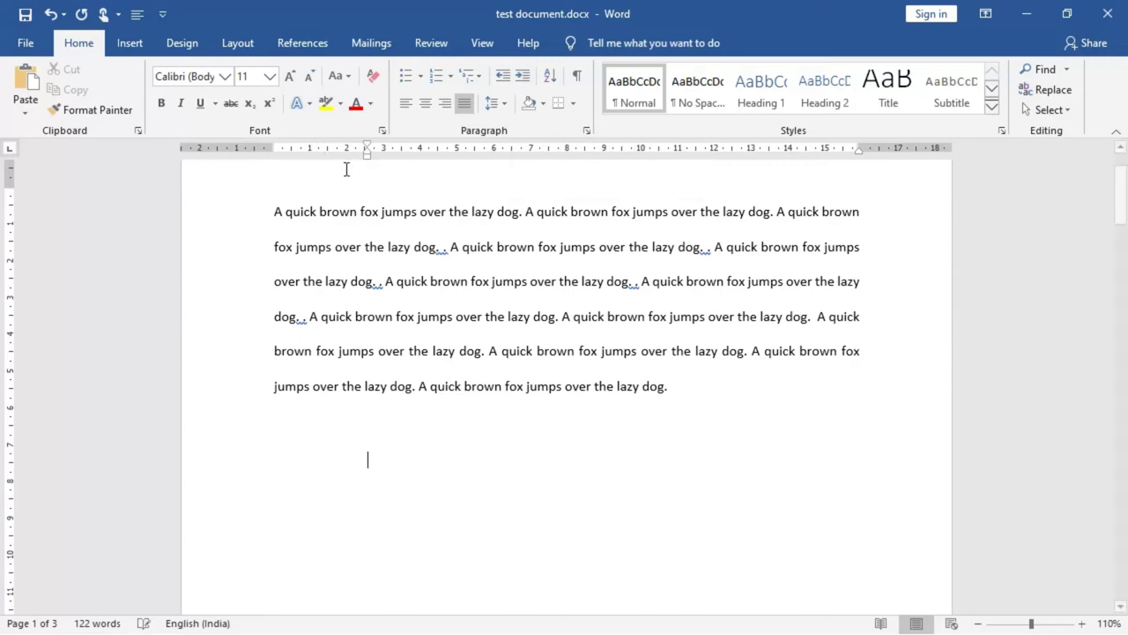
{"action": "left_click", "coordinate": [527, 77]}
{"action": "left_click", "coordinate": [527, 77]}
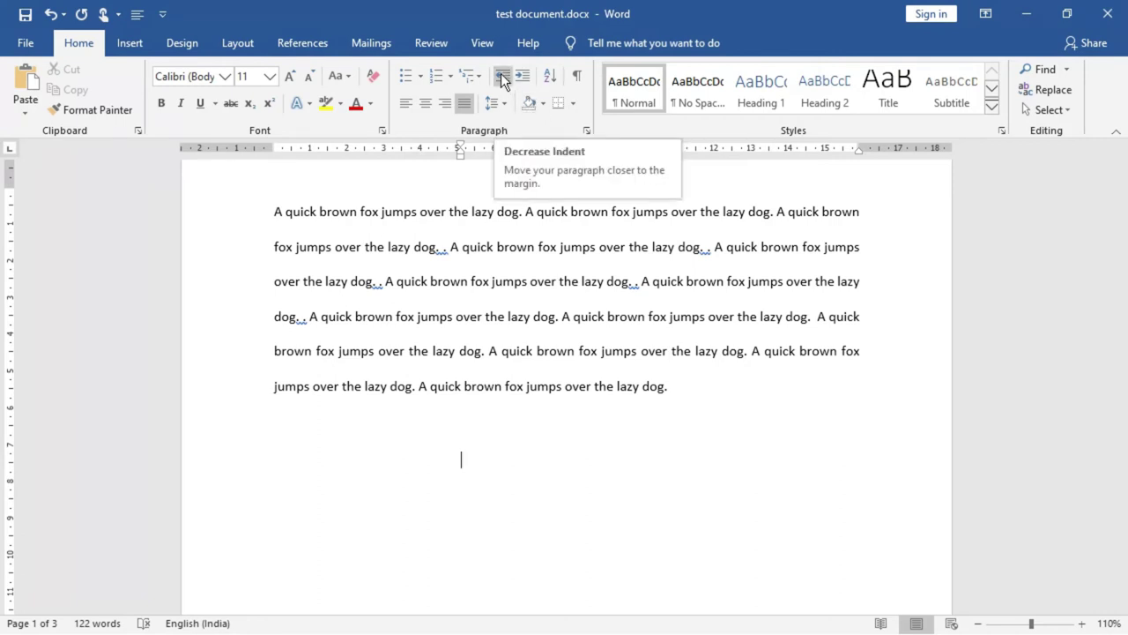
- Decrease the empty line's indent by four levels, back to the left margin
{"action": "left_click", "coordinate": [502, 79]}
{"action": "left_click", "coordinate": [502, 78]}
{"action": "left_click", "coordinate": [503, 79]}
{"action": "left_click", "coordinate": [502, 78]}
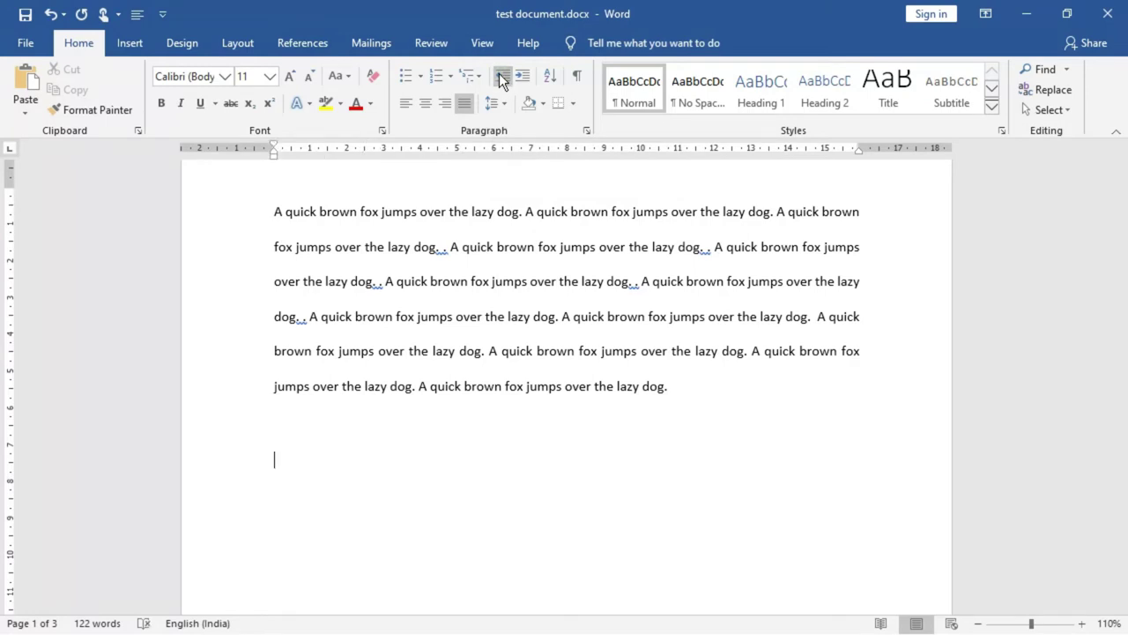
- Increase the empty line's indent by one level and enter "A quick brown fox jumps over the lazy dog. A"
{"action": "left_click", "coordinate": [521, 77]}
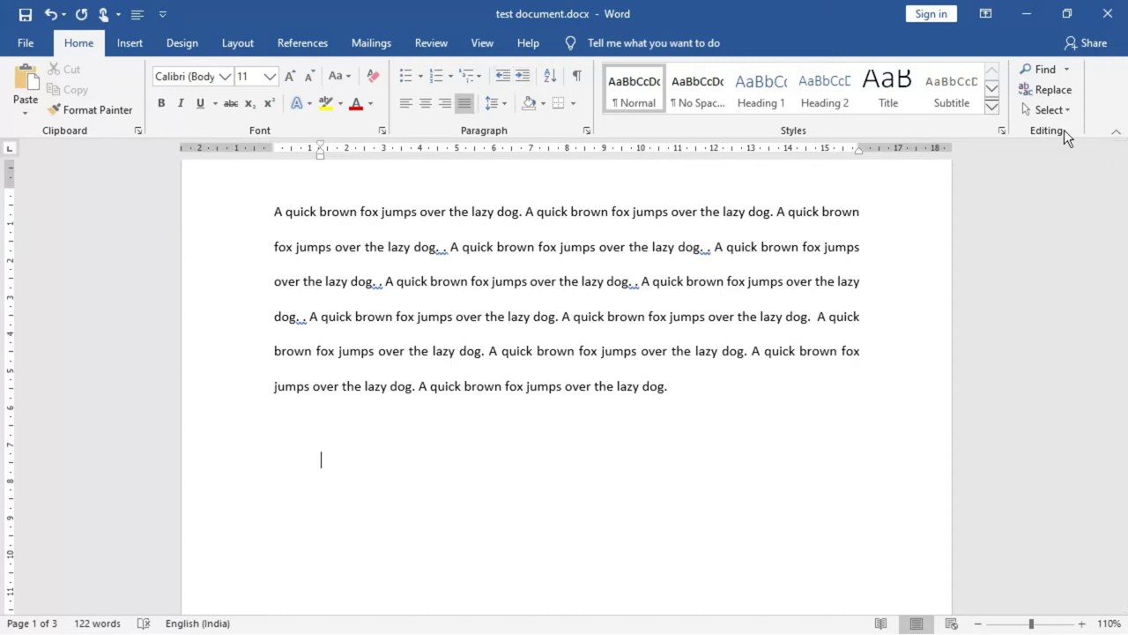
{"action": "type", "text": "A quick brown fox j"}
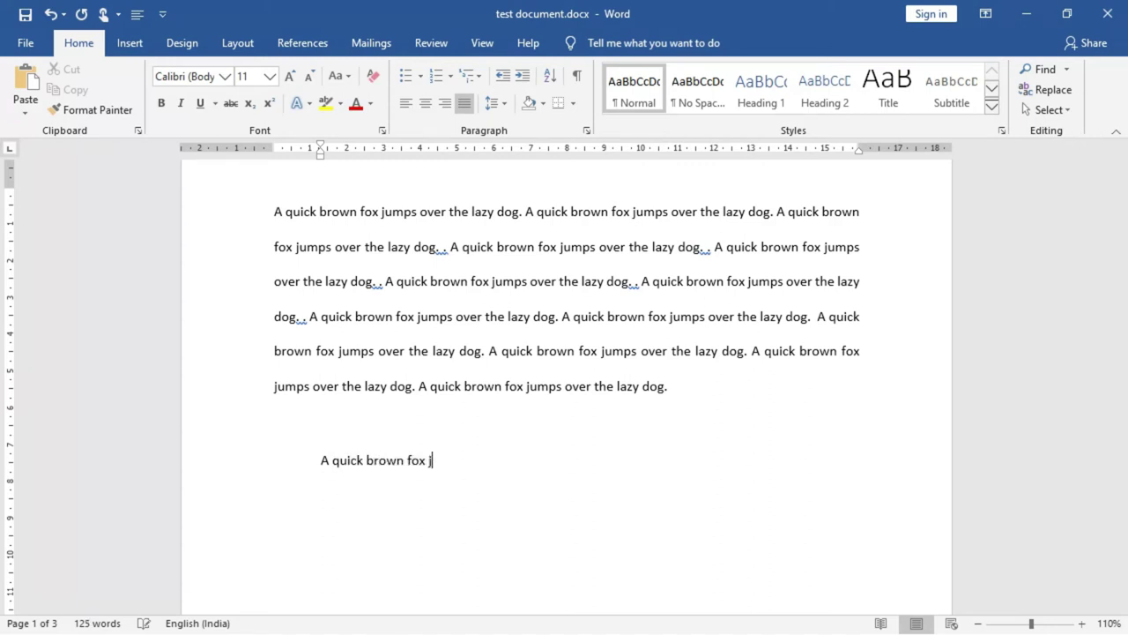
{"action": "type", "text": "umps over the "}
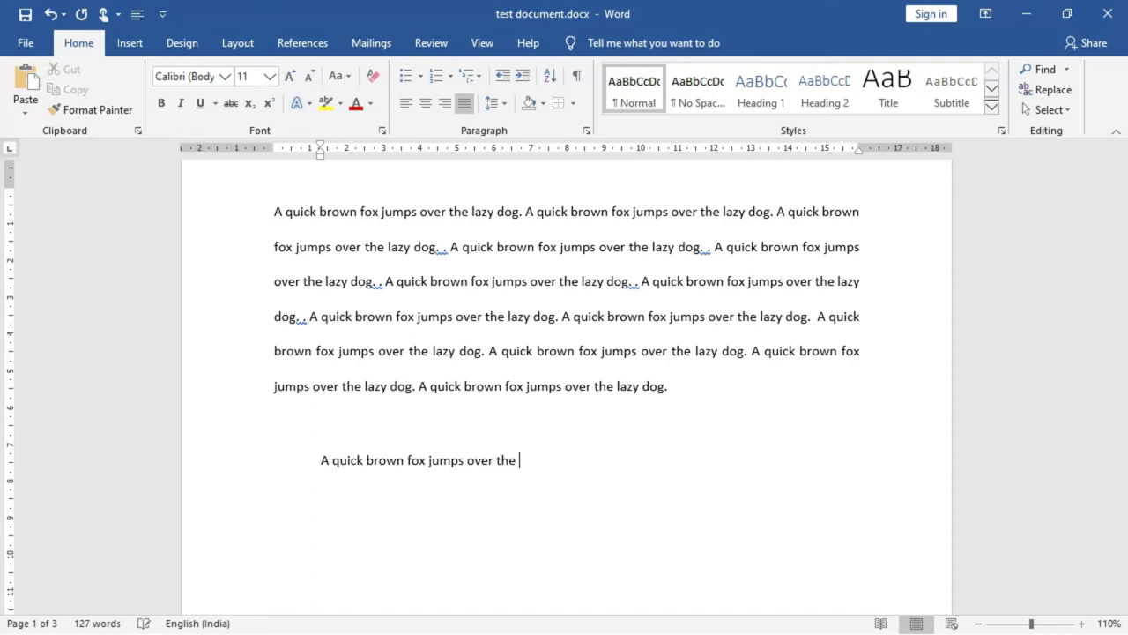
{"action": "type", "text": "lazy dog. A"}
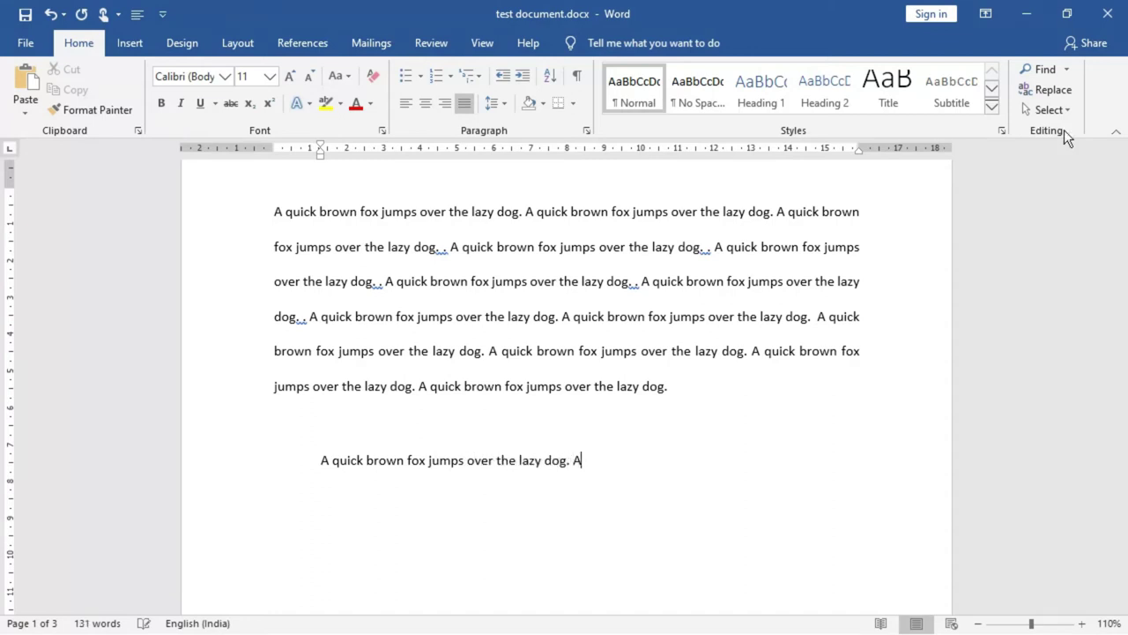
- Continue the indented line with "quick brown fox jumps over the lazy dog. A quick brow", correcting the misspelled "lazy"
{"action": "type", "text": " quick brown fox j"}
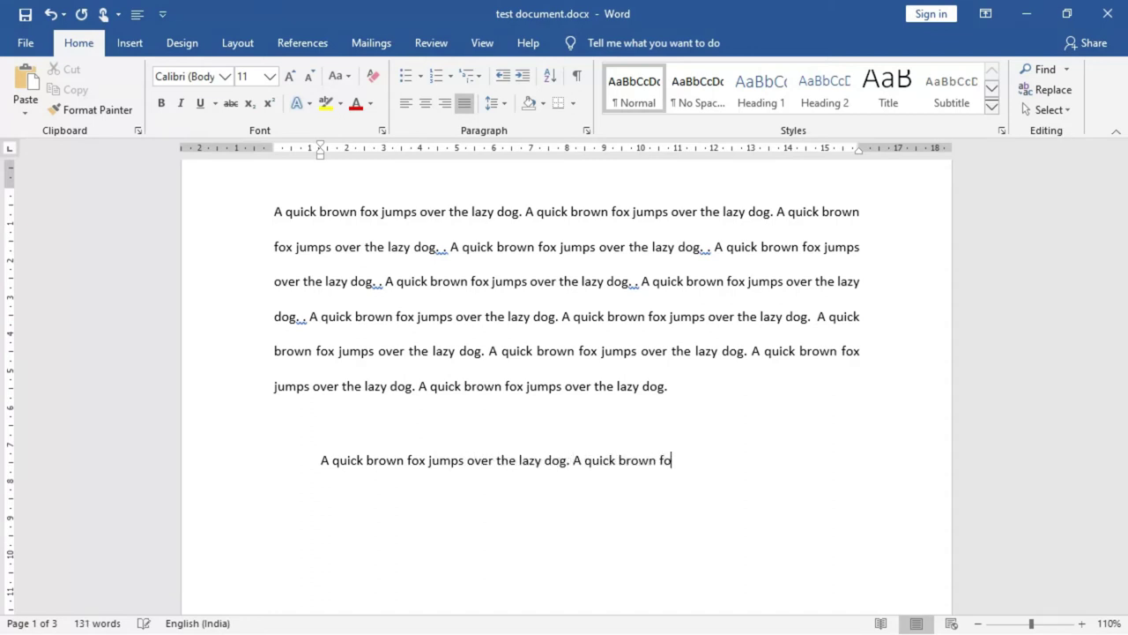
{"action": "type", "text": "umps over th"}
{"action": "type", "text": "e la"}
{"action": "key", "text": "BackSpace"}
{"action": "type", "text": "azya dog"}
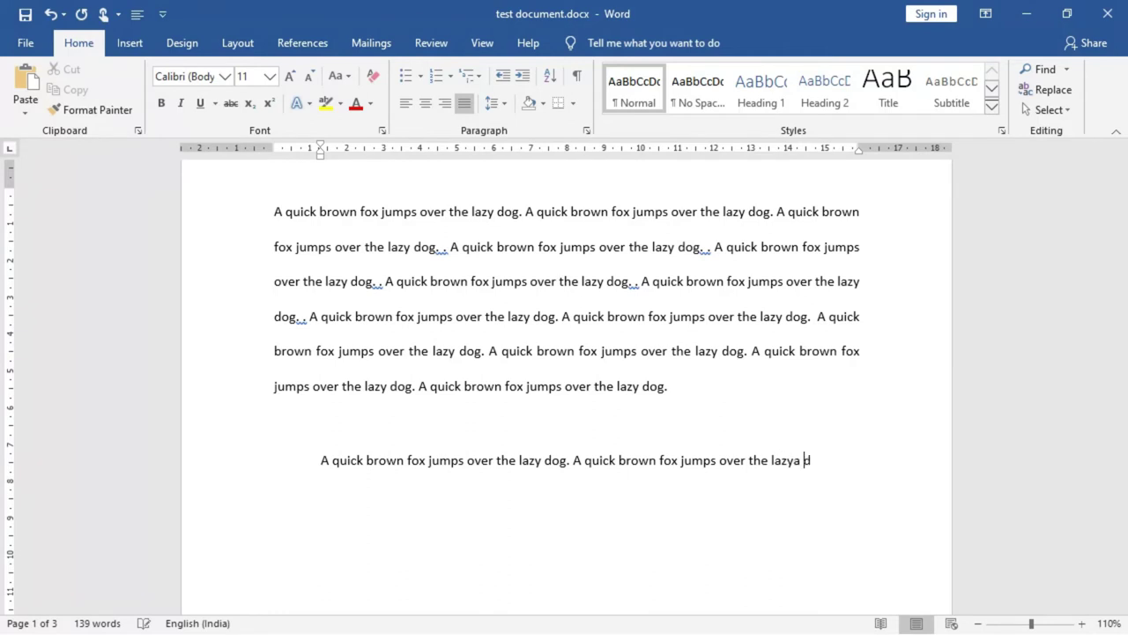
{"action": "key", "text": "BackSpace"}
{"action": "key", "text": "BackSpace"}
{"action": "key", "text": "BackSpace"}
{"action": "key", "text": "BackSpace"}
{"action": "key", "text": "BackSpace"}
{"action": "type", "text": "dog. A quick brow"}
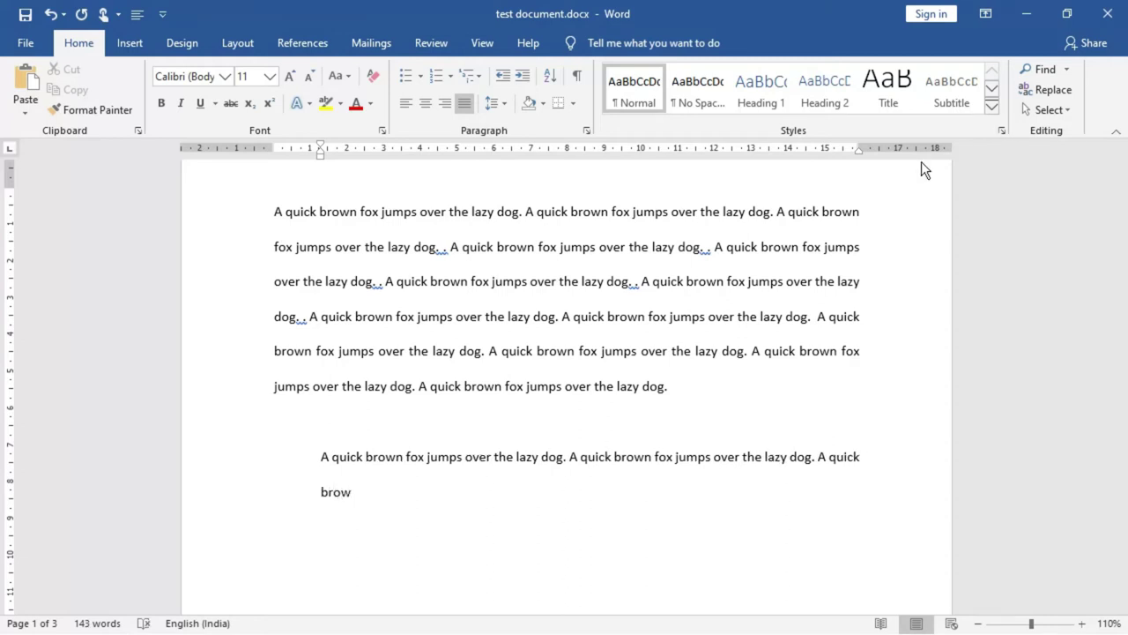
- Place the insertion point at the end of the indented paragraph's wrapped line and create a new blank document
{"action": "left_click", "coordinate": [317, 494]}
{"action": "left_click", "coordinate": [395, 491]}
{"action": "type", "text": "n"}
{"action": "key", "text": "ctrl+n"}
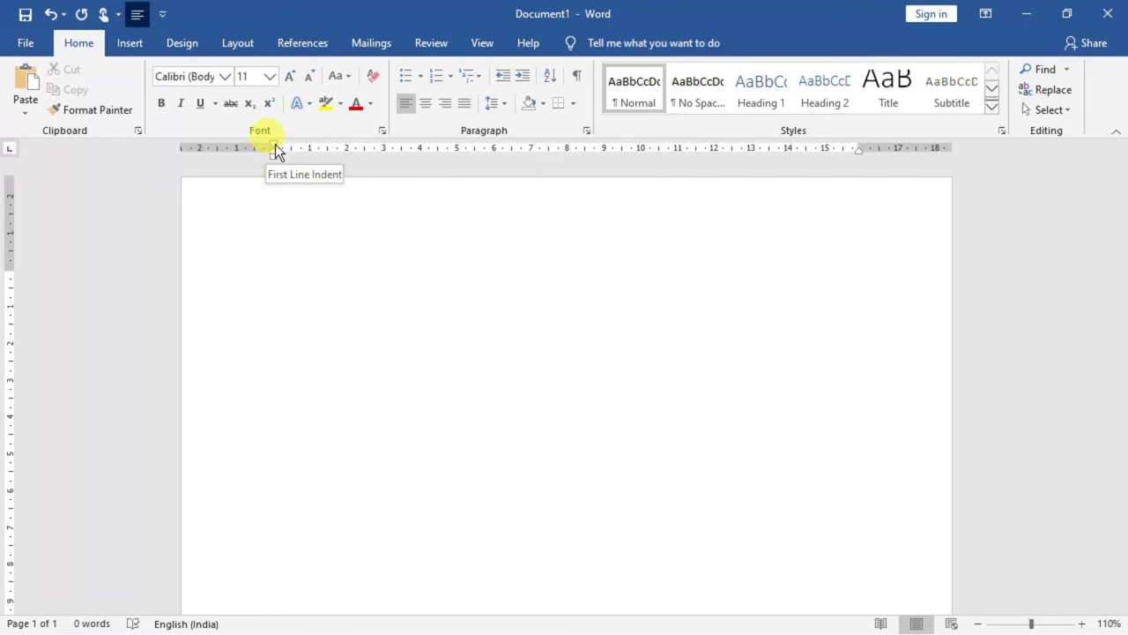
- Set a first-line special indent of 1.4 cm for the blank document's paragraph
{"action": "left_click_drag", "start_coordinate": [275, 150], "coordinate": [275, 155]}
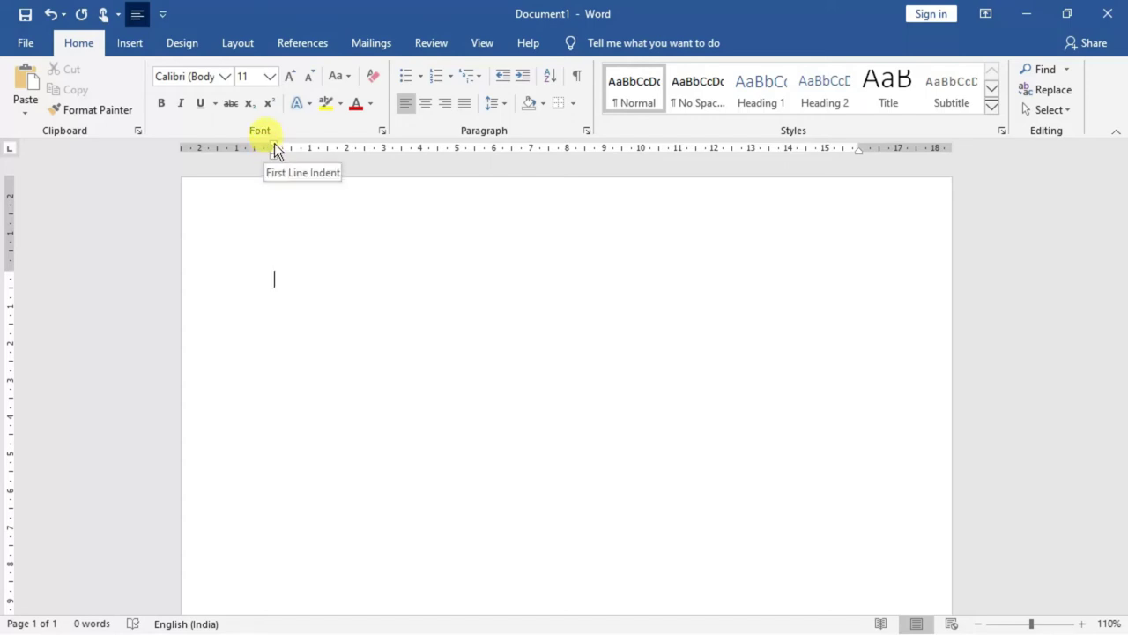
{"action": "double_click", "coordinate": [274, 146]}
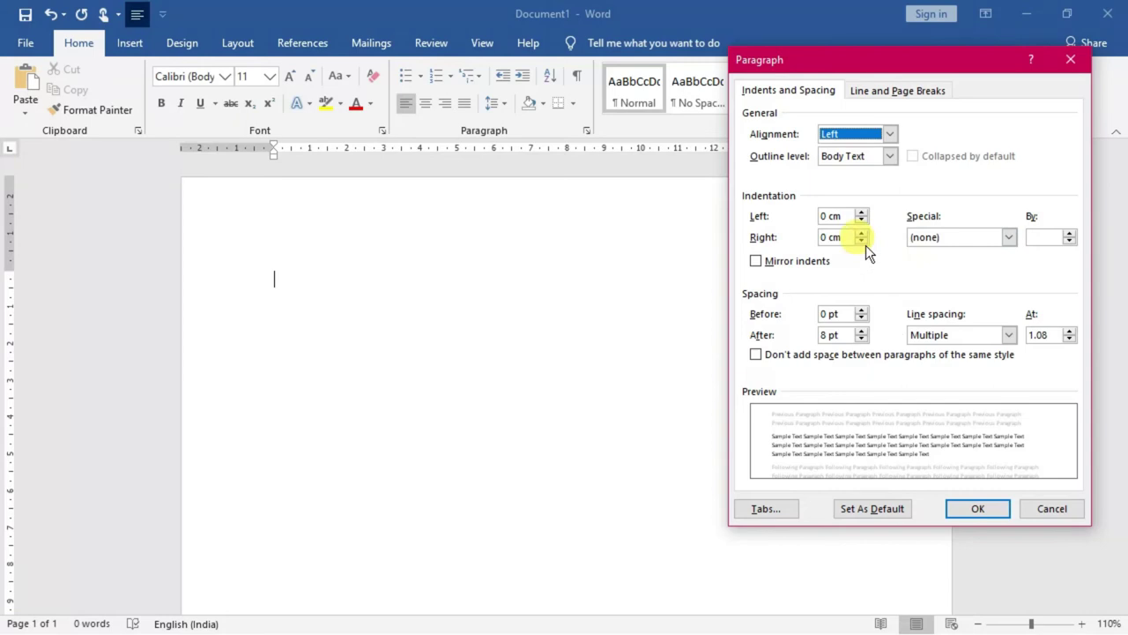
{"action": "left_click", "coordinate": [1007, 236]}
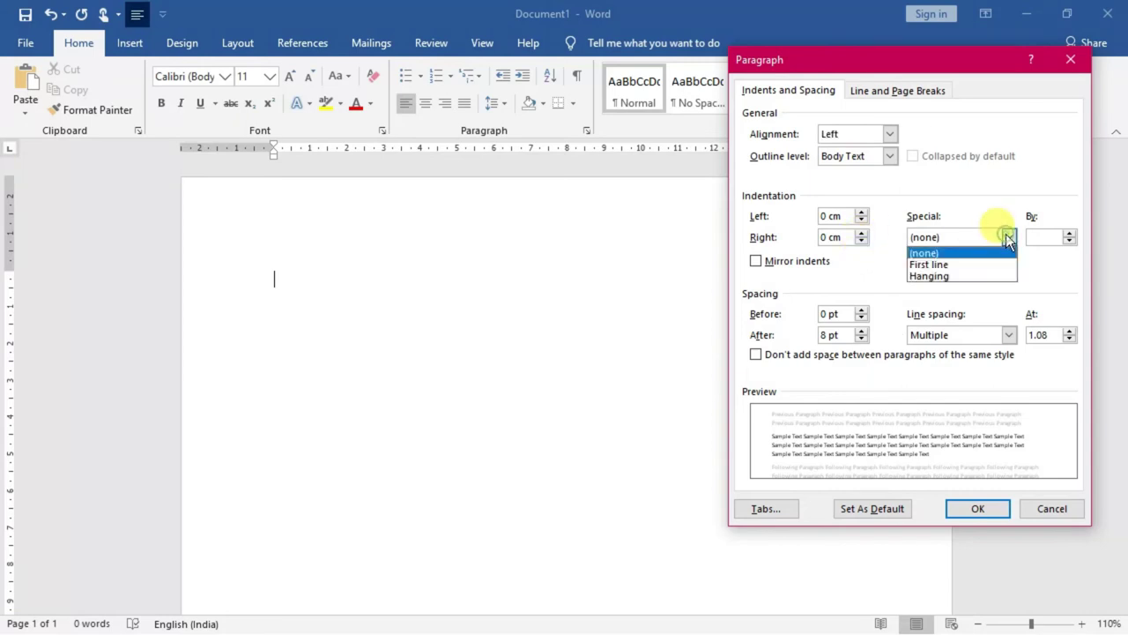
{"action": "left_click", "coordinate": [962, 264]}
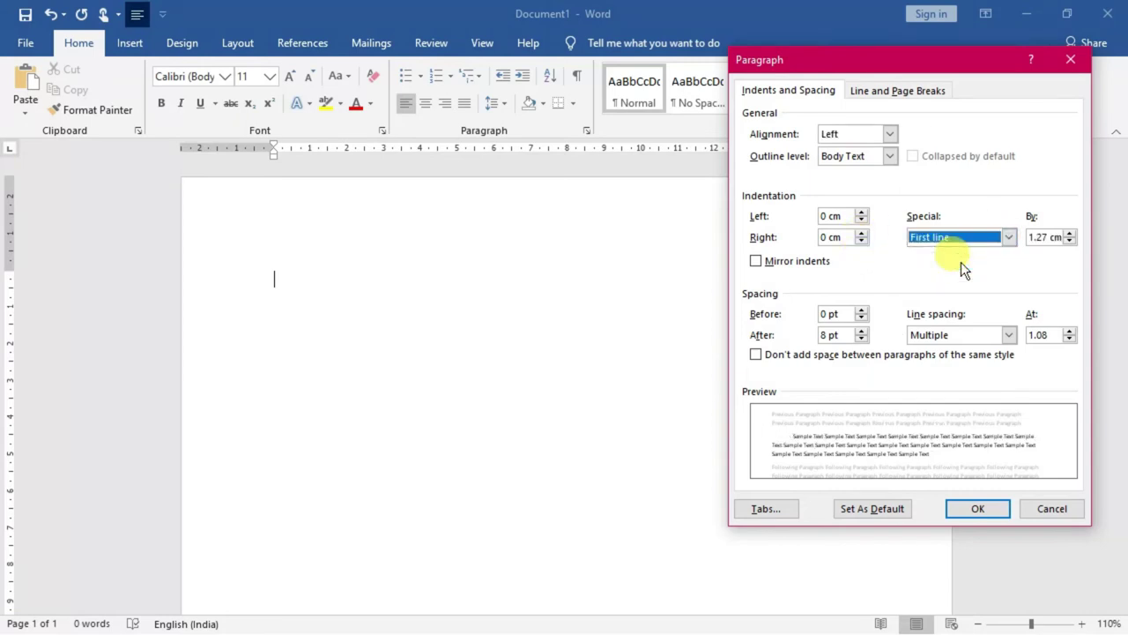
{"action": "left_click", "coordinate": [1070, 232]}
{"action": "left_click", "coordinate": [1071, 232]}
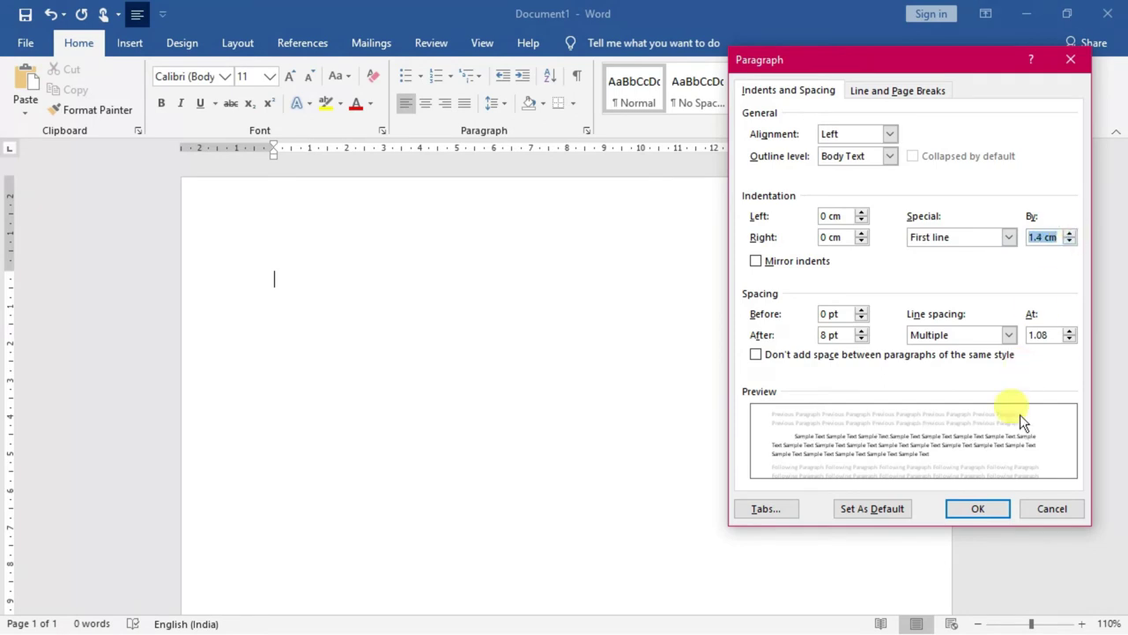
{"action": "left_click", "coordinate": [1006, 512]}
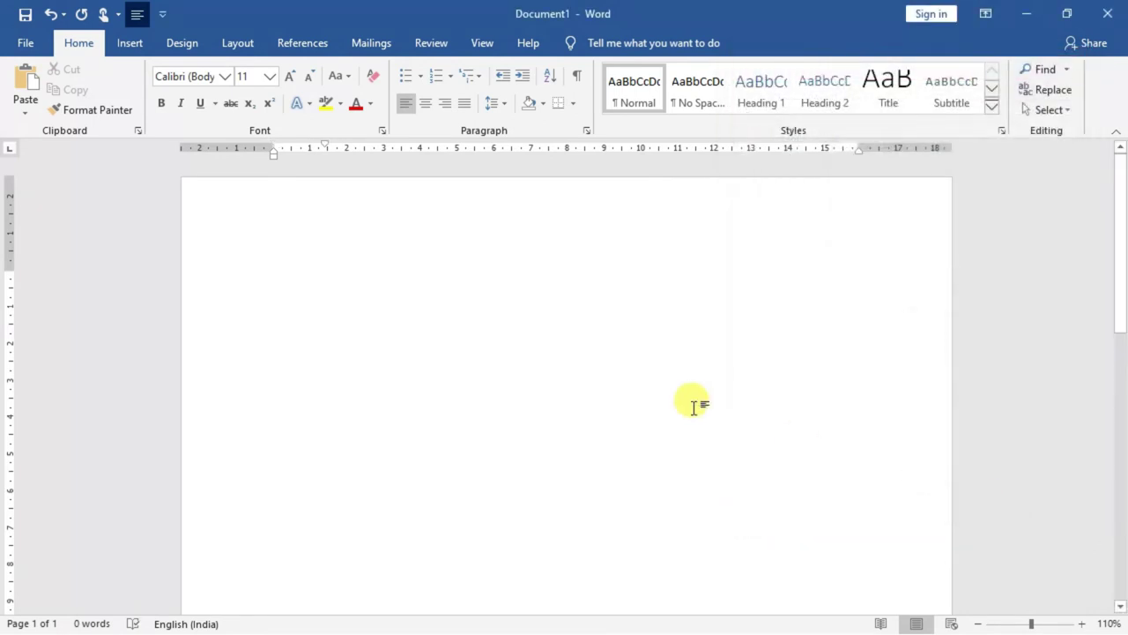
- Enter a long run of "f" characters until it wraps to a second line, and delete all the text
{"action": "type", "text": "fjfjffjf"}
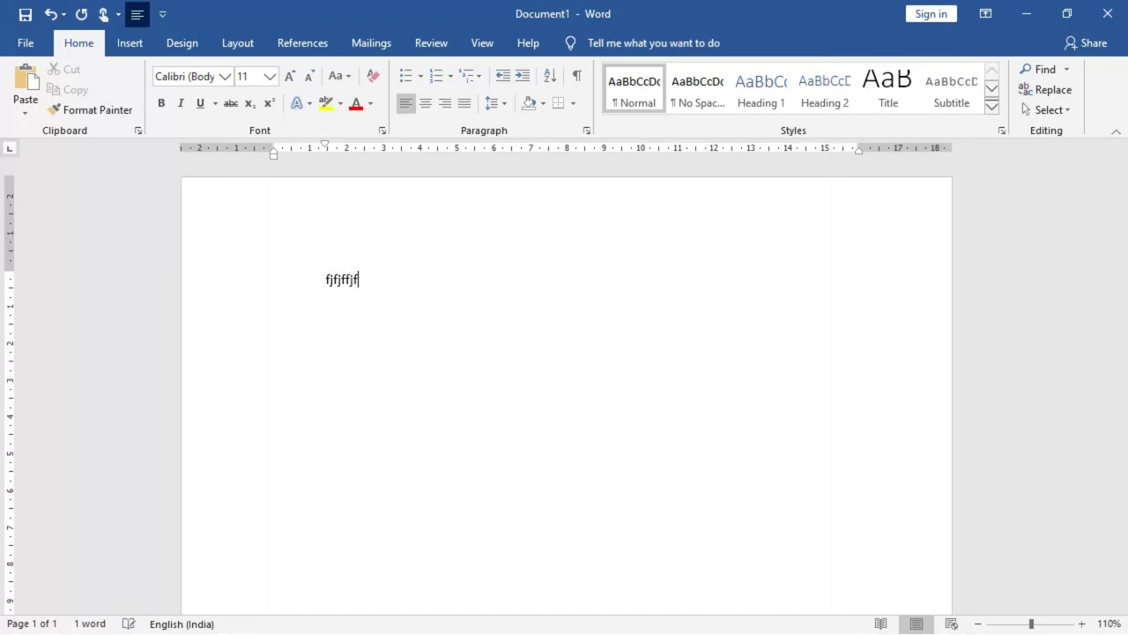
{"action": "type", "text": "ffffffffffffffffffffffffffffffffffffffffffffffffffffffffffffff"}
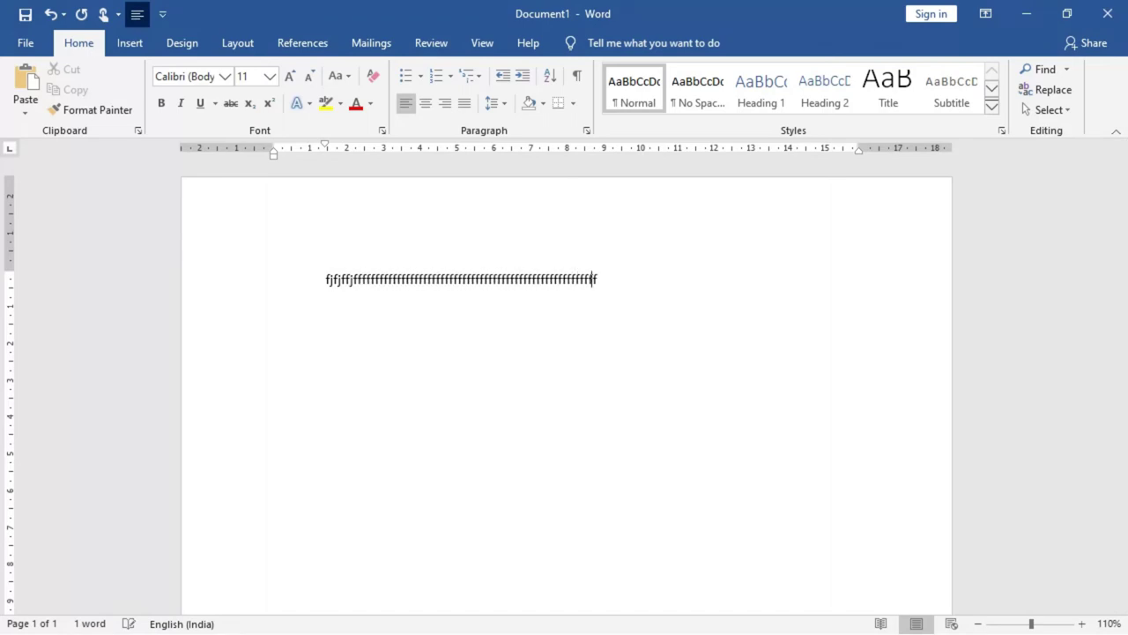
{"action": "type", "text": "ffffffffffffffffffffffffffffffffffffffffffffffffffffffffffffffffffffffffffffffffffffffffffffffffffffffffffffffffffffffffffffffff"}
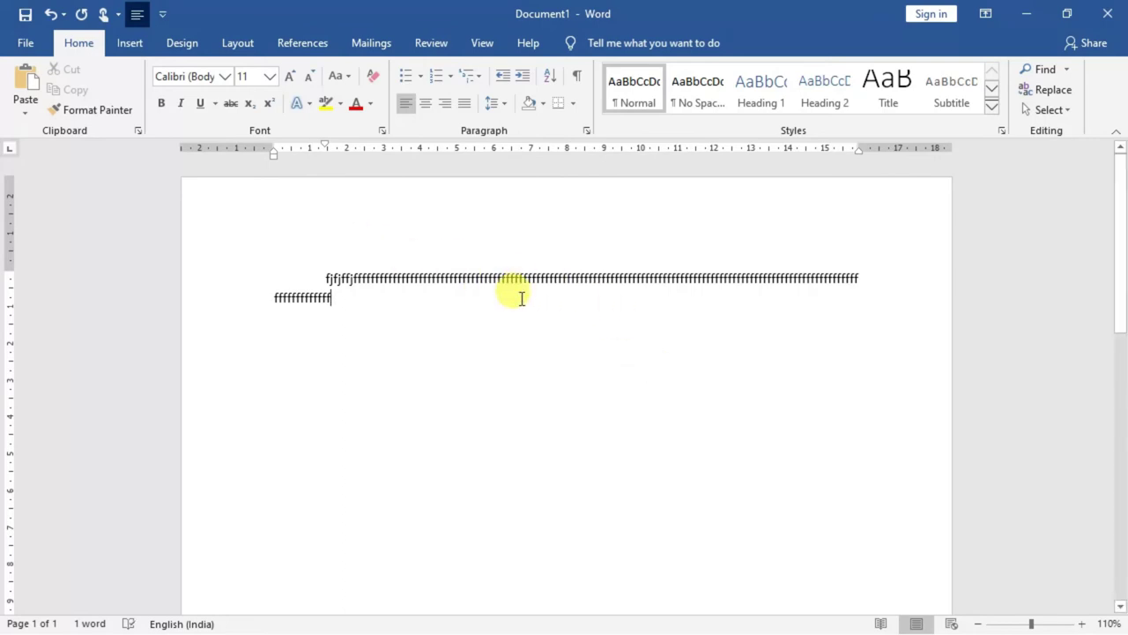
{"action": "key", "text": "ctrl+a"}
{"action": "key", "text": "Delete"}
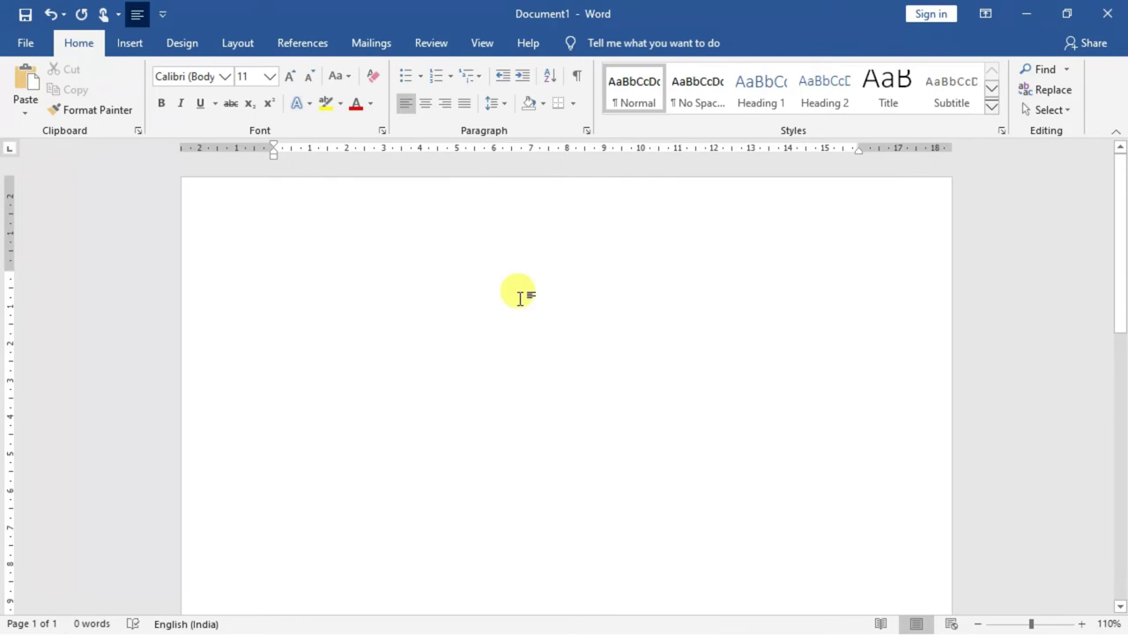
{"action": "left_click_drag", "start_coordinate": [273, 143], "coordinate": [273, 143]}
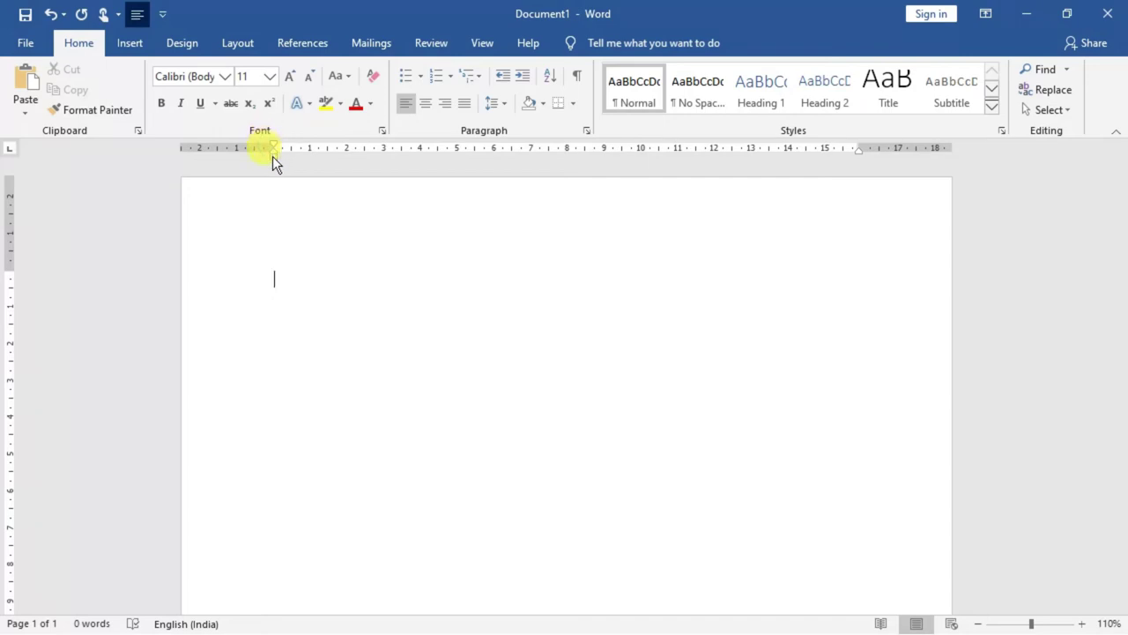
{"action": "left_click", "coordinate": [273, 156]}
{"action": "left_click", "coordinate": [272, 157]}
{"action": "left_click", "coordinate": [253, 75]}
- Set the blank paragraph's left indentation to 0.9 cm in the Paragraph settings
{"action": "left_click", "coordinate": [585, 131]}
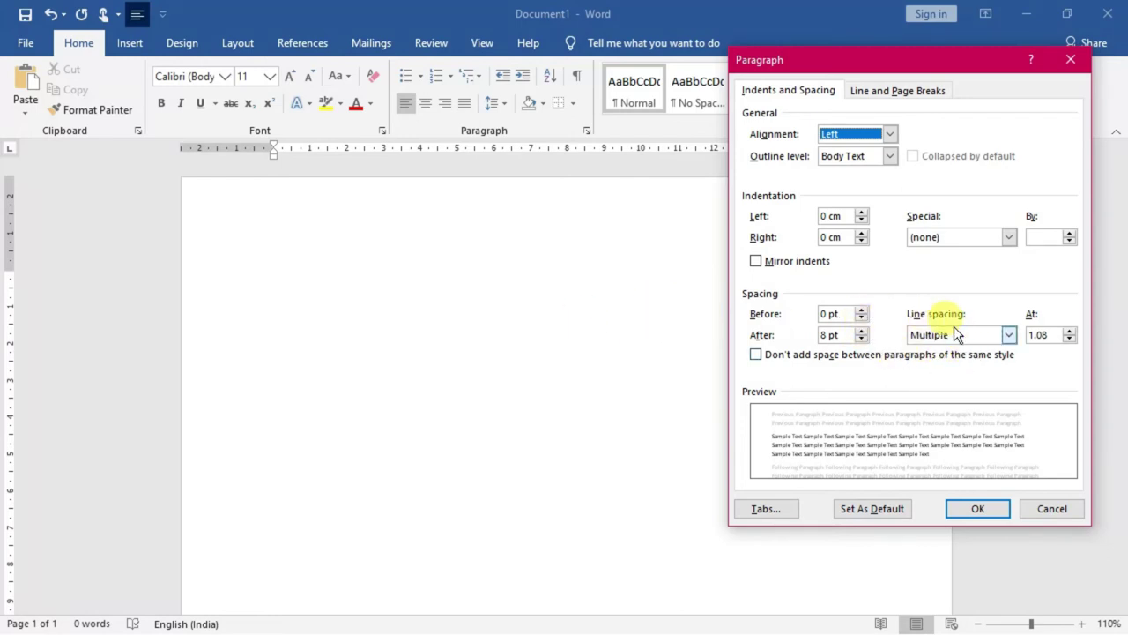
{"action": "left_click", "coordinate": [861, 212]}
{"action": "left_click", "coordinate": [861, 212]}
{"action": "left_click", "coordinate": [861, 212]}
{"action": "left_click", "coordinate": [861, 212]}
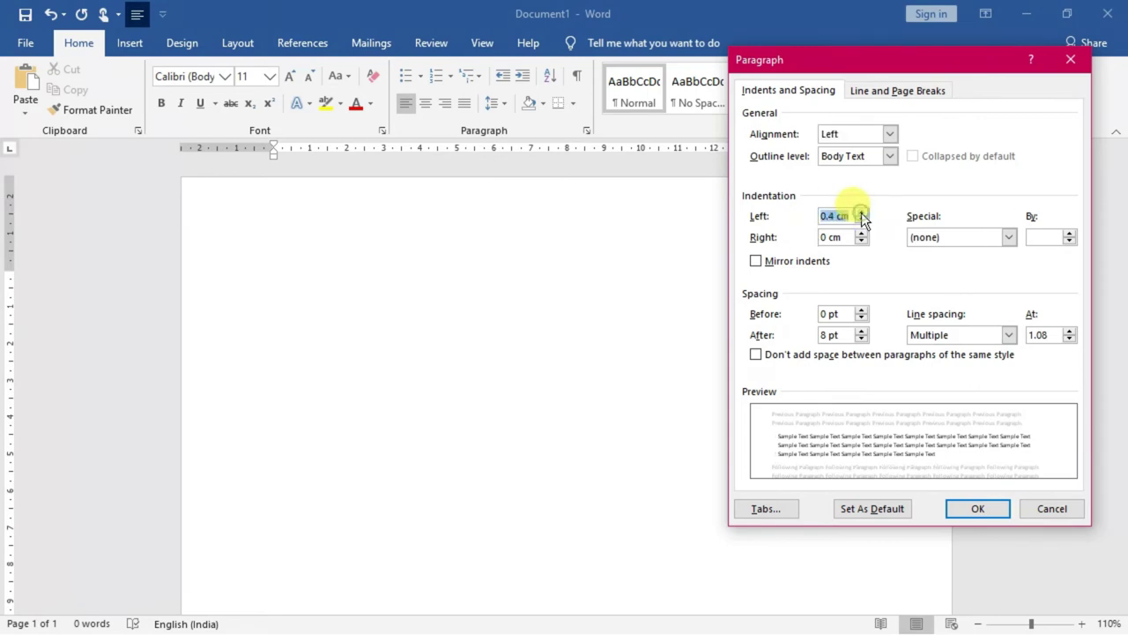
{"action": "left_click", "coordinate": [861, 213]}
{"action": "left_click", "coordinate": [861, 213]}
{"action": "left_click", "coordinate": [861, 212]}
{"action": "left_click", "coordinate": [861, 212]}
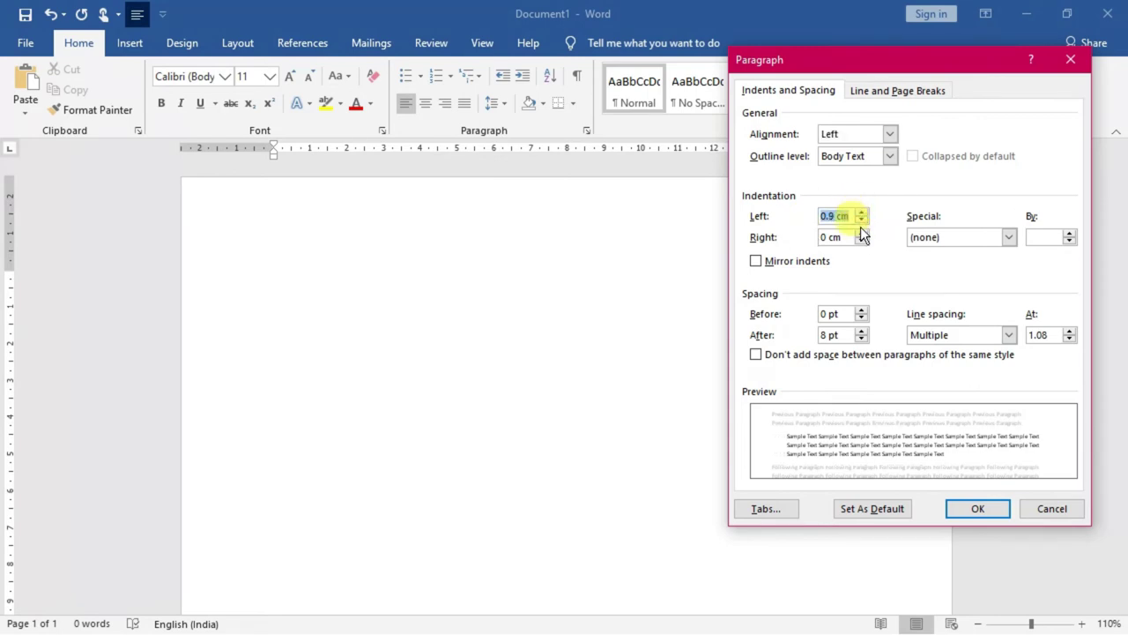
- Set the paragraph's right indentation to 0.5 cm and apply the Paragraph settings
{"action": "left_click", "coordinate": [861, 233]}
{"action": "left_click", "coordinate": [861, 233]}
{"action": "left_click", "coordinate": [861, 234]}
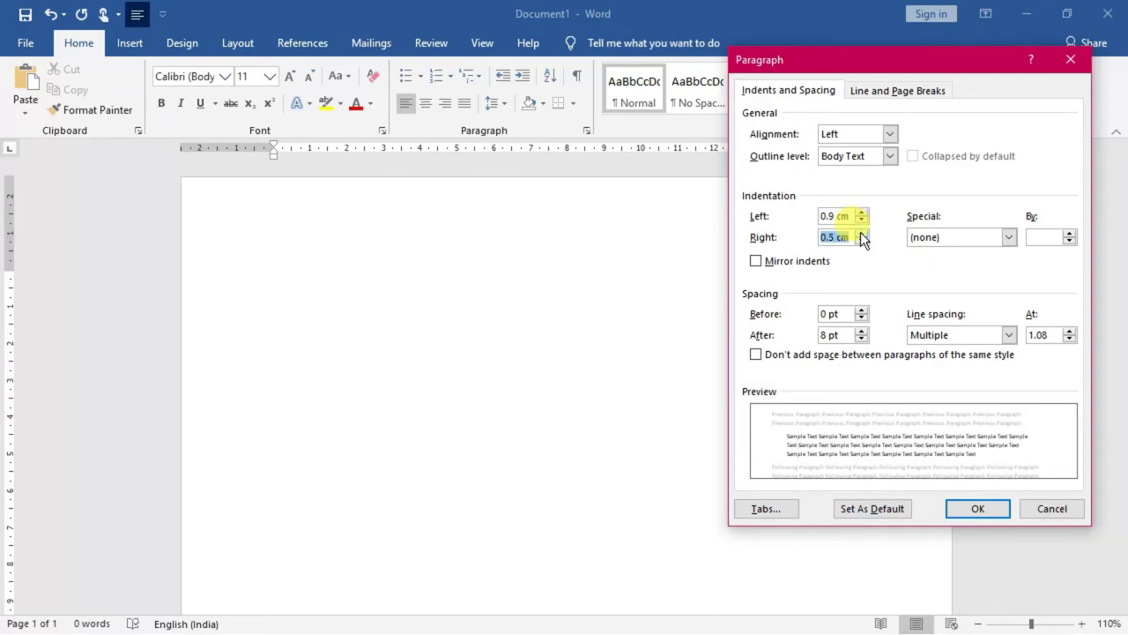
{"action": "left_click", "coordinate": [985, 508]}
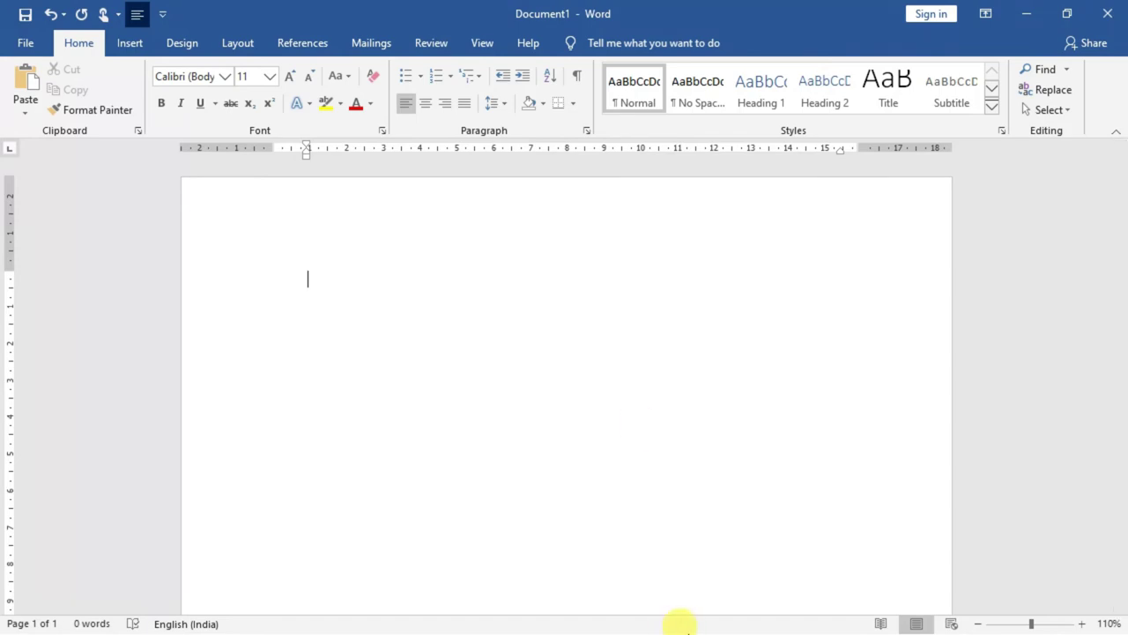
- Open the On-Screen Keyboard over the blank document
{"action": "key", "text": "super+r"}
{"action": "key", "text": "Return"}
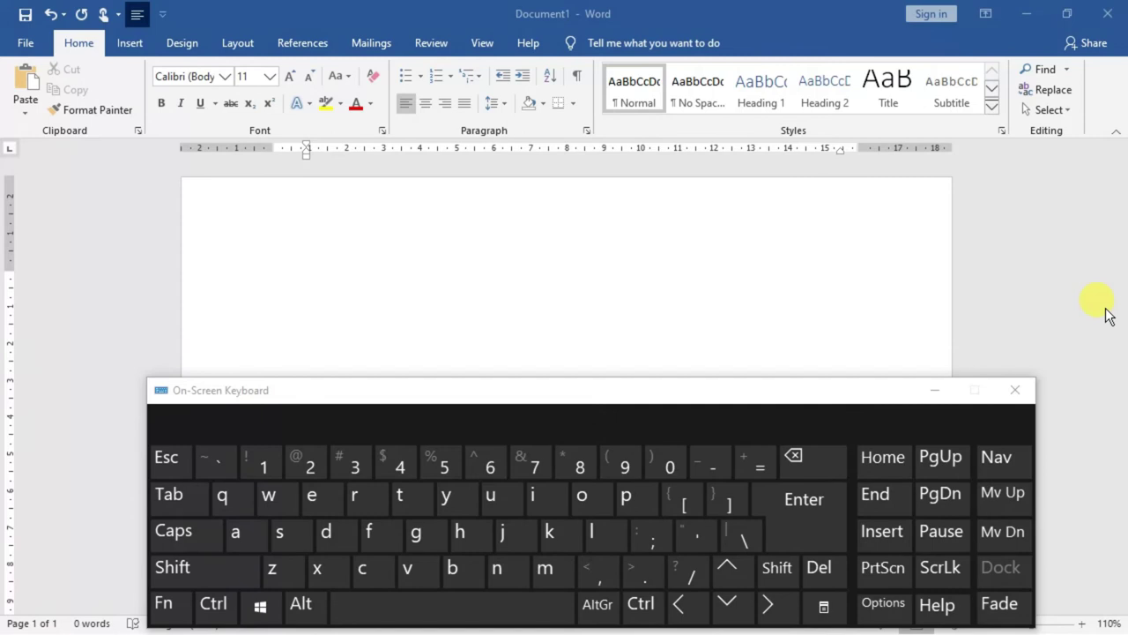
{"action": "key", "text": "ctrl+shift"}
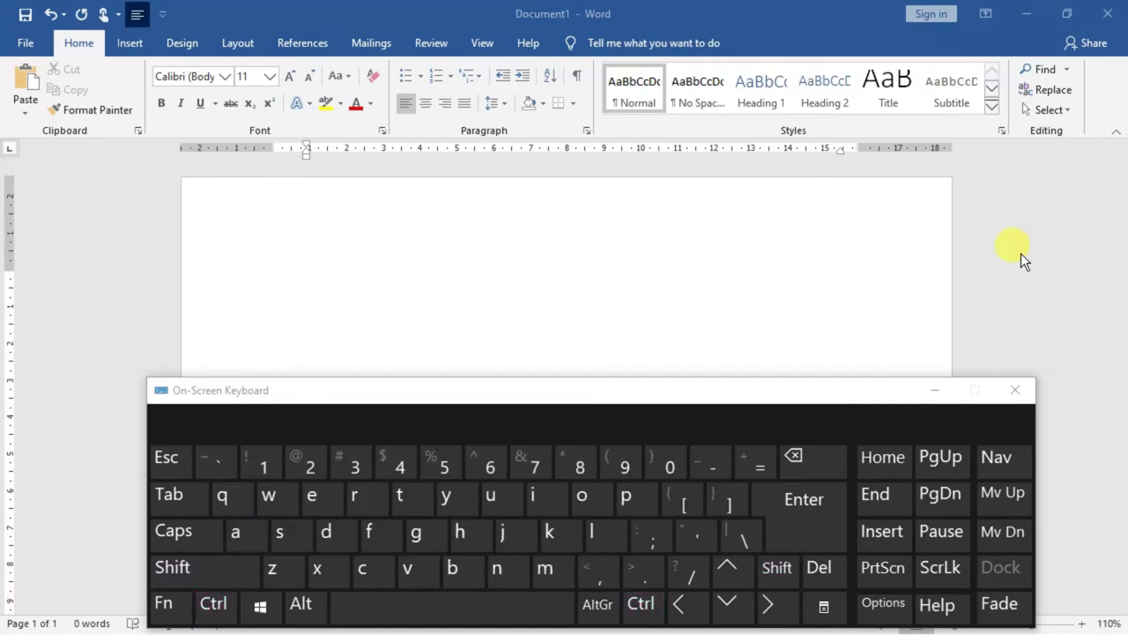
- Remove the indentation from the blank document's paragraph
{"action": "left_click", "coordinate": [496, 236]}
{"action": "key", "text": "ctrl+shift"}
{"action": "key", "text": "ctrl+shift+m"}
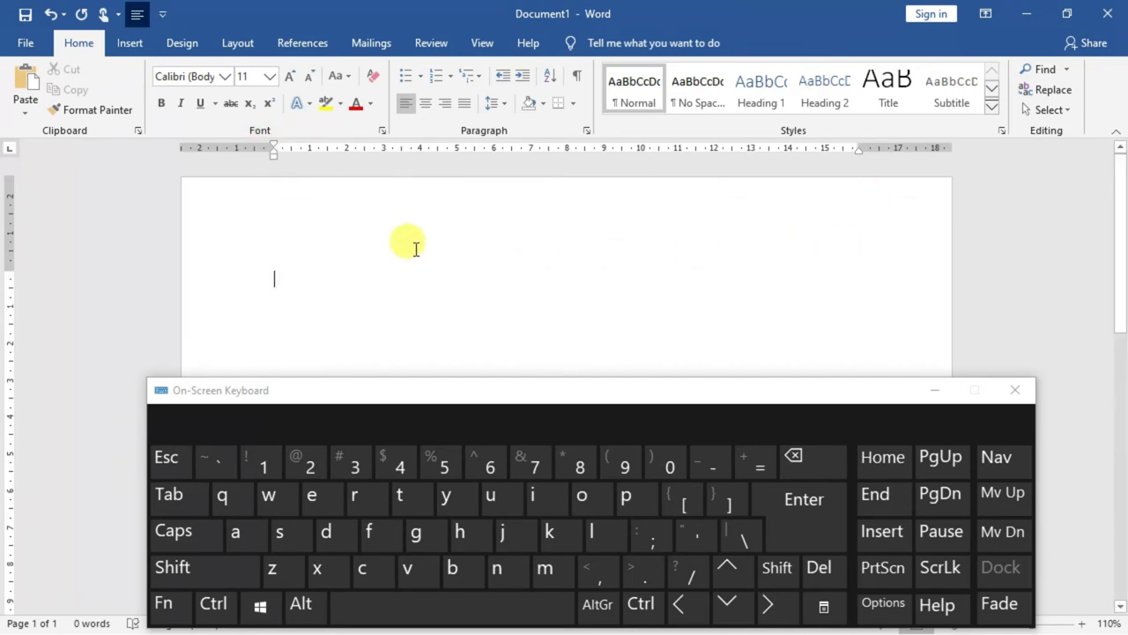
- Increase the empty paragraph's hanging indent by three levels
{"action": "key", "text": "ctrl"}
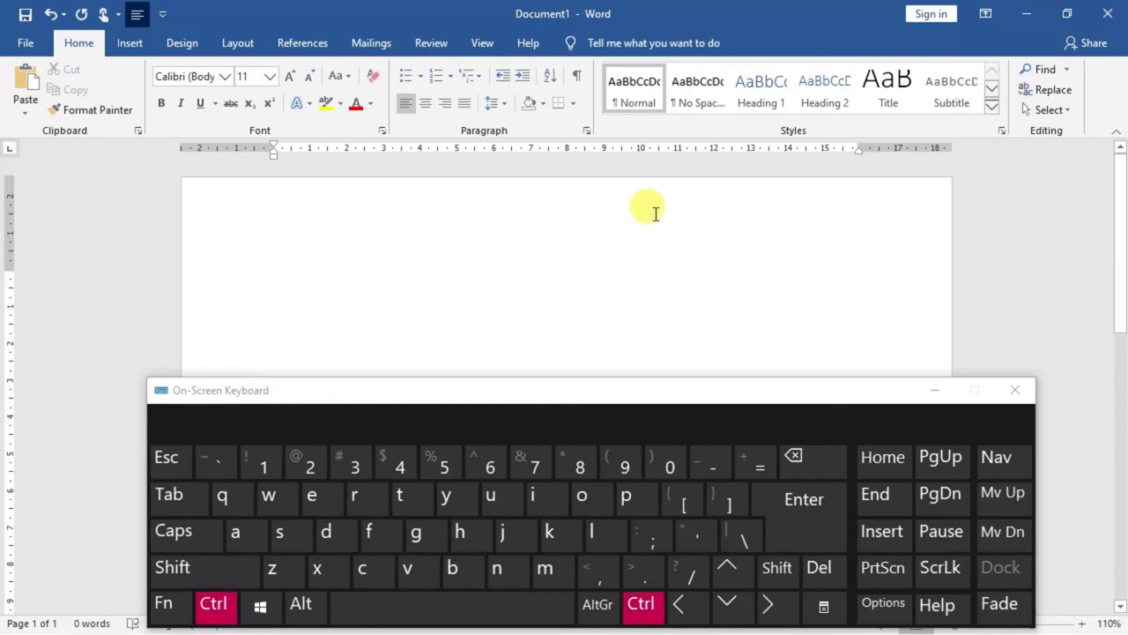
{"action": "key", "text": "ctrl+t"}
{"action": "key", "text": "ctrl+t"}
{"action": "key", "text": "ctrl+t"}
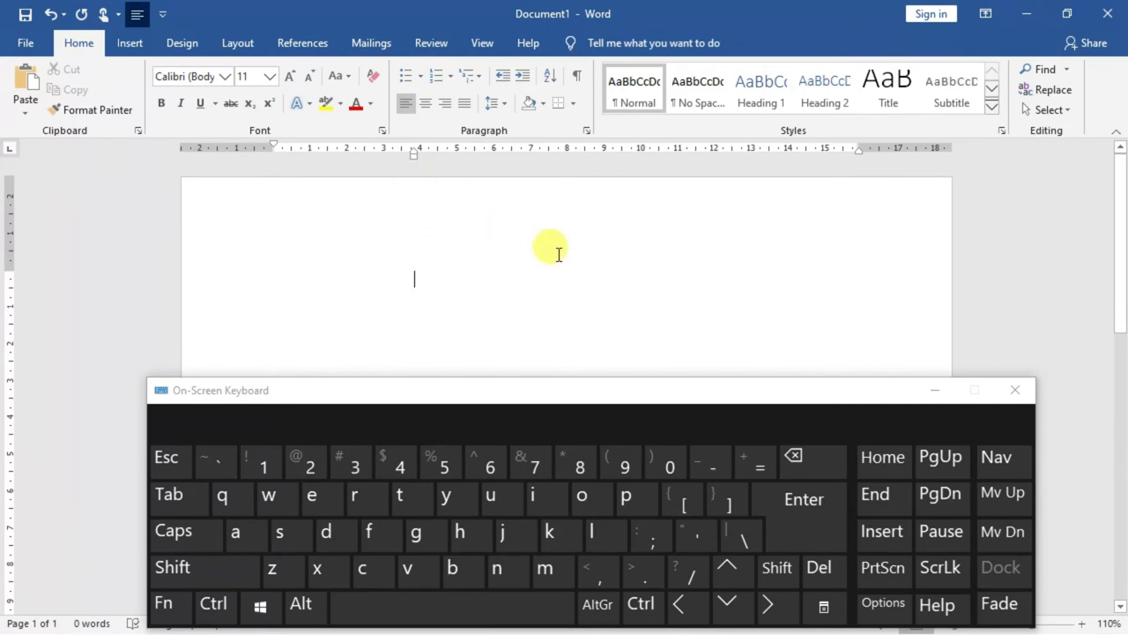
- Reduce the paragraph's hanging indent back to zero
{"action": "key", "text": "ctrl+shift"}
{"action": "key", "text": "ctrl+shift+t"}
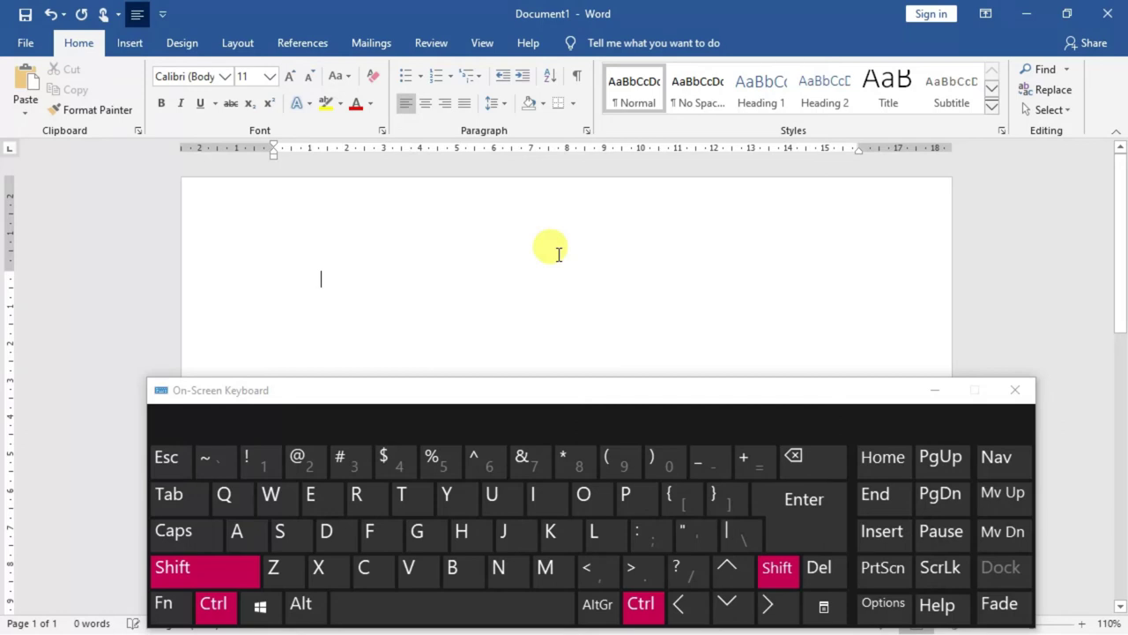
{"action": "key", "text": "ctrl+shift"}
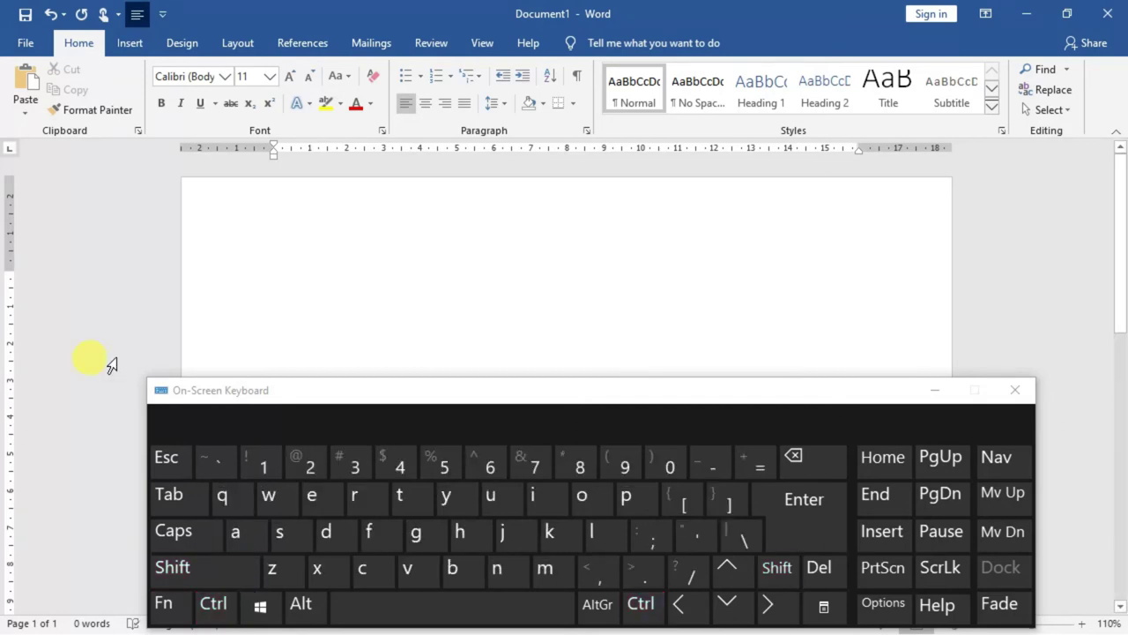
- Place the insertion point in the empty paragraph and reapply a three-level hanging indent with the On-Screen Keyboard
{"action": "left_click", "coordinate": [272, 276]}
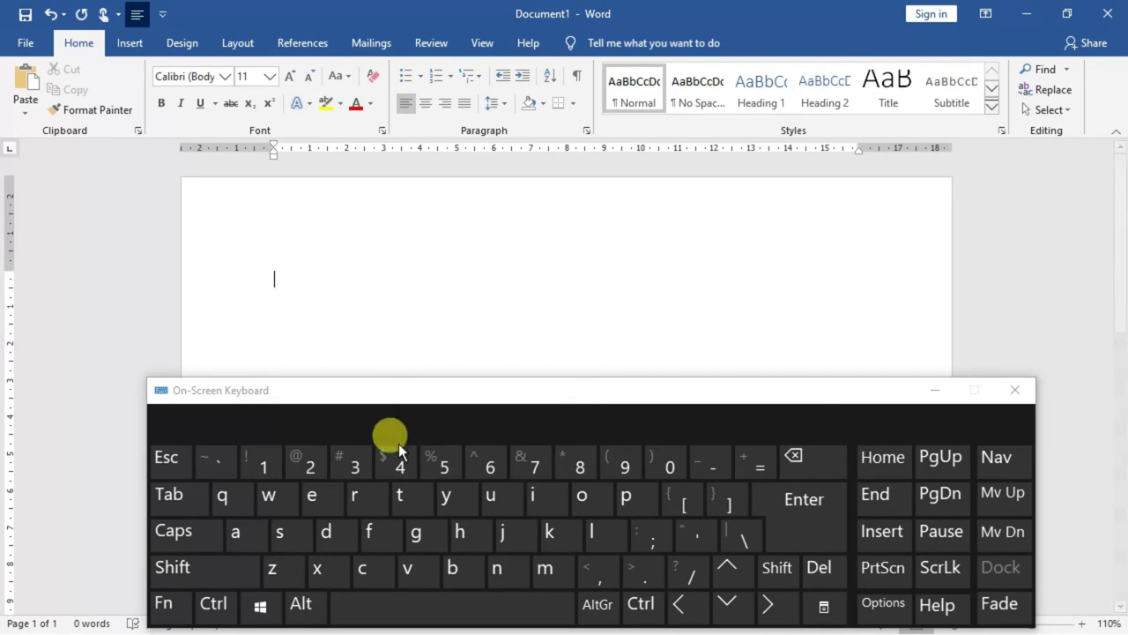
{"action": "key", "text": "ctrl"}
{"action": "left_click", "coordinate": [420, 502]}
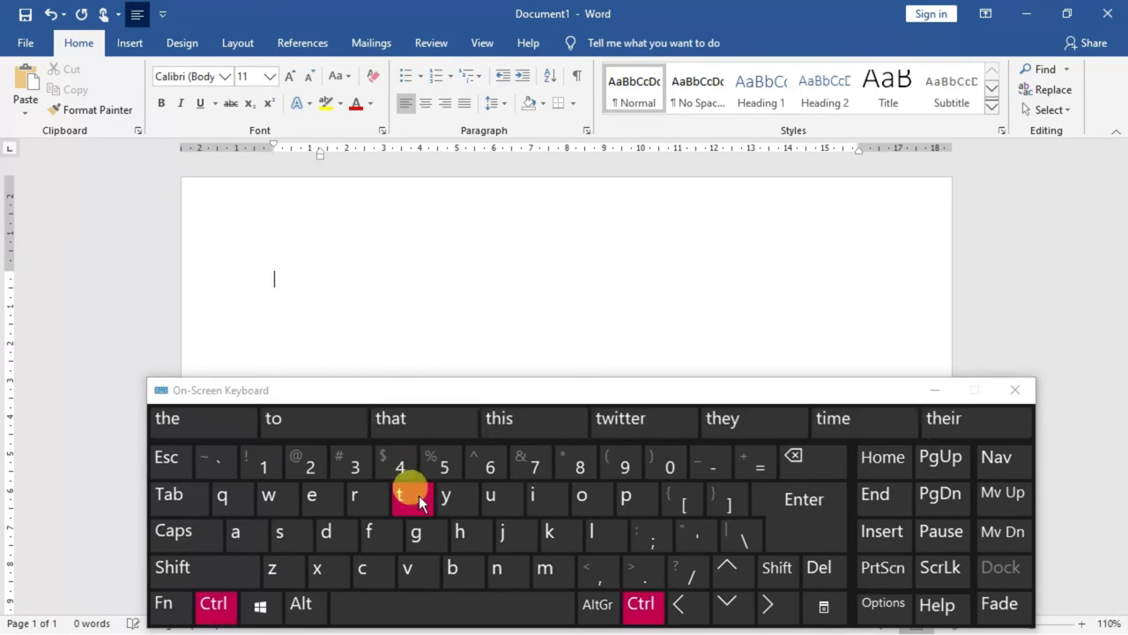
{"action": "left_click", "coordinate": [421, 502]}
{"action": "left_click", "coordinate": [421, 502]}
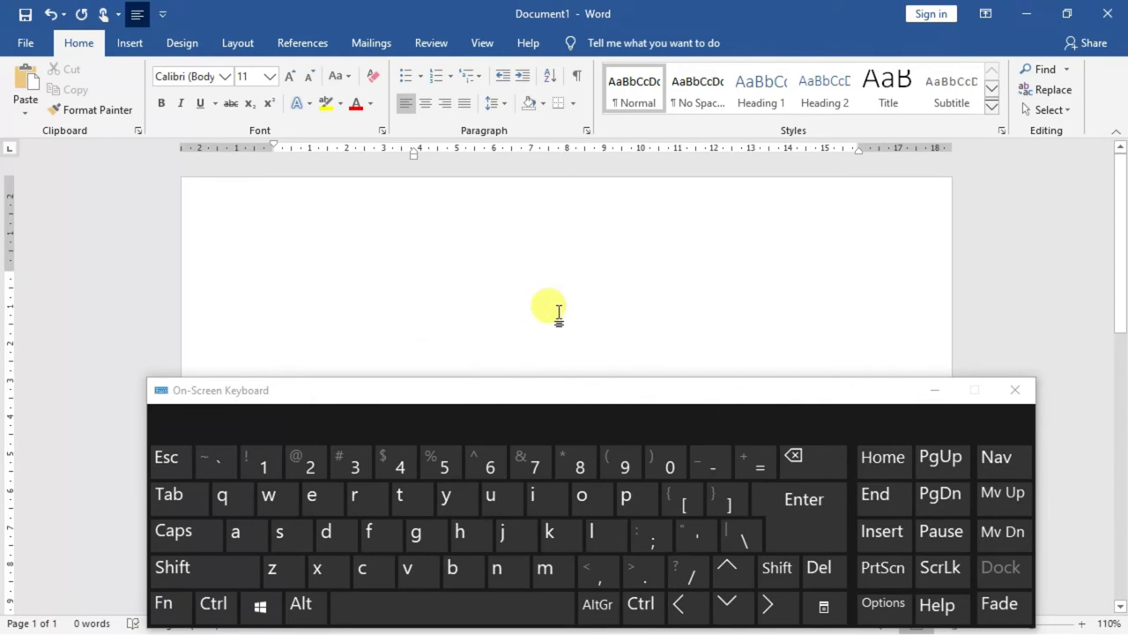
- Remove the hanging indent level by level with the On-Screen Keyboard until the paragraph starts at the margin
{"action": "key", "text": "shift+ctrl"}
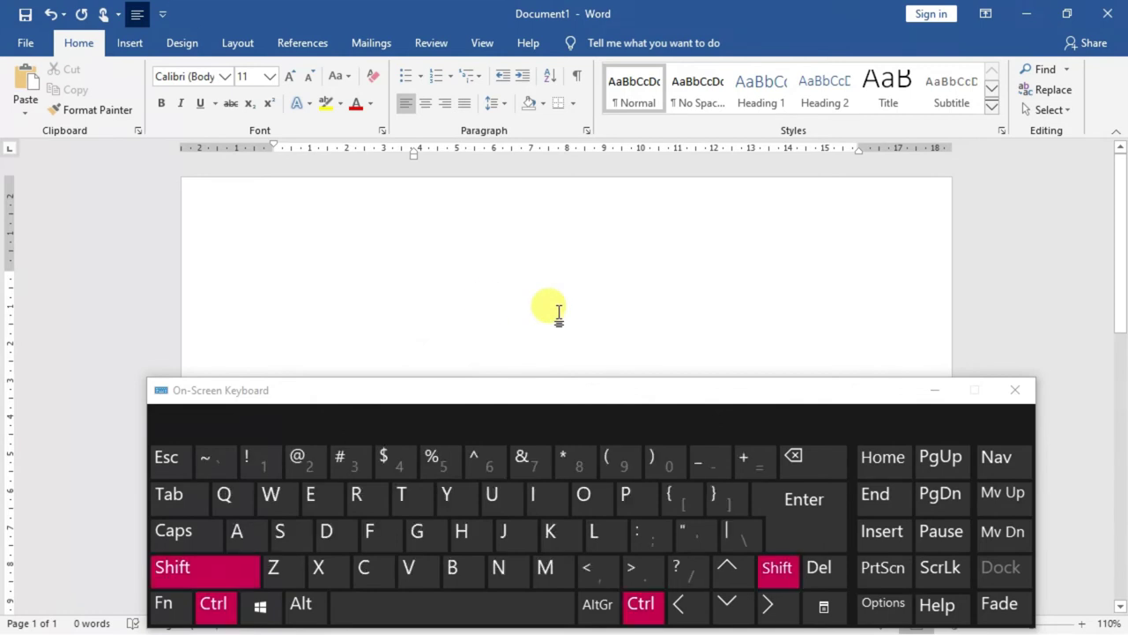
{"action": "left_click", "coordinate": [417, 495]}
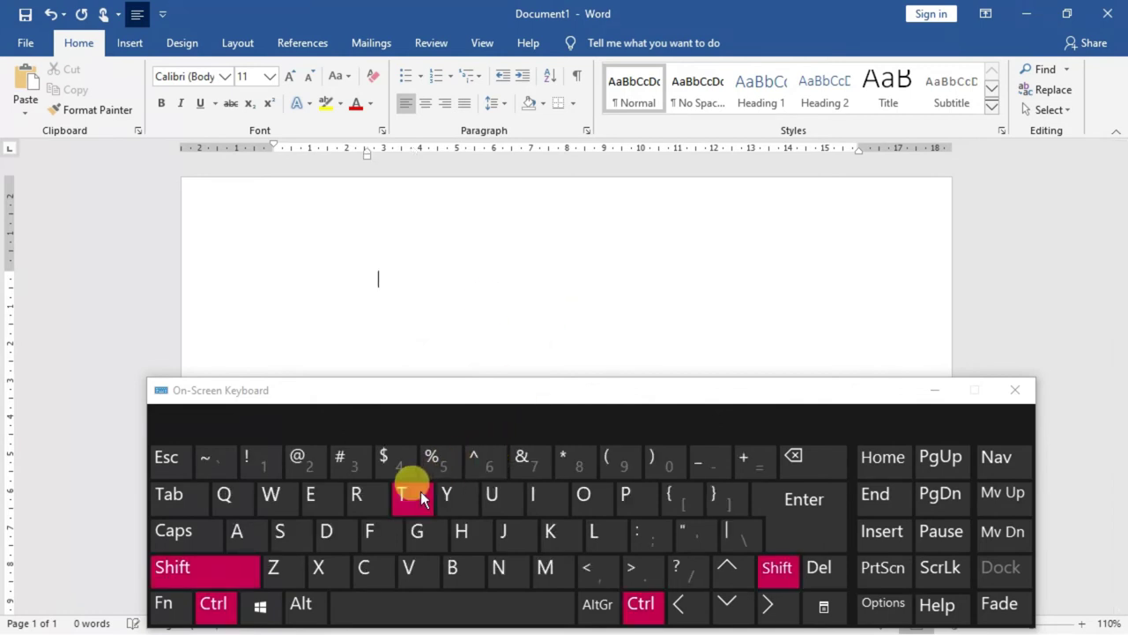
{"action": "left_click", "coordinate": [420, 497]}
{"action": "left_click", "coordinate": [420, 497]}
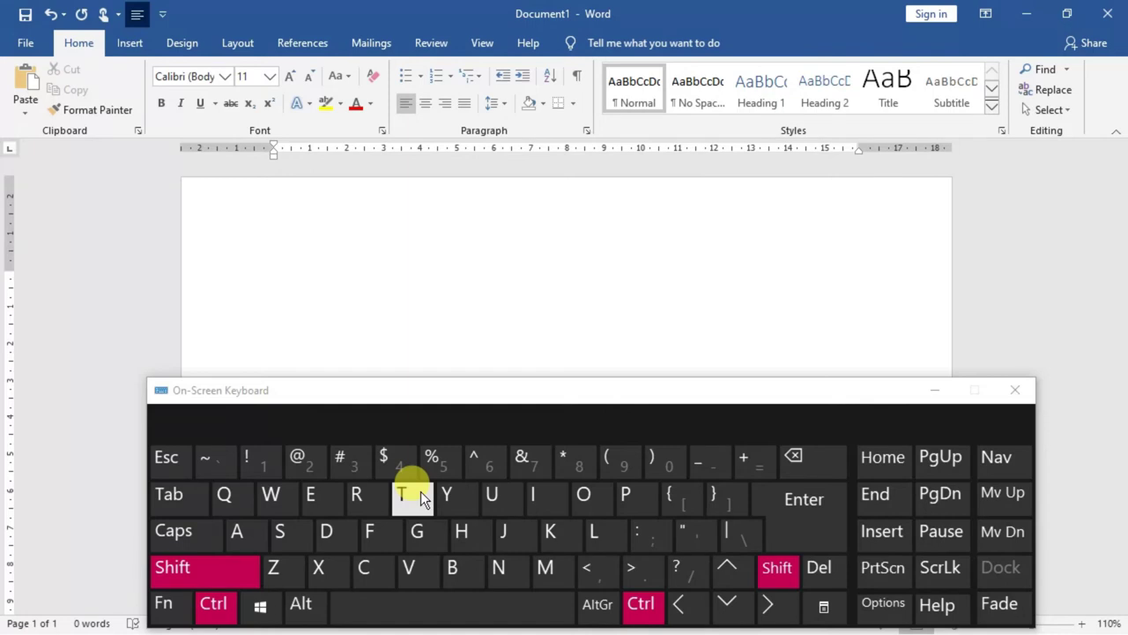
- Raise the paragraph's hanging indent by three levels once more and step it back down to zero
{"action": "left_click", "coordinate": [420, 497]}
{"action": "left_click", "coordinate": [420, 497]}
{"action": "left_click", "coordinate": [420, 498]}
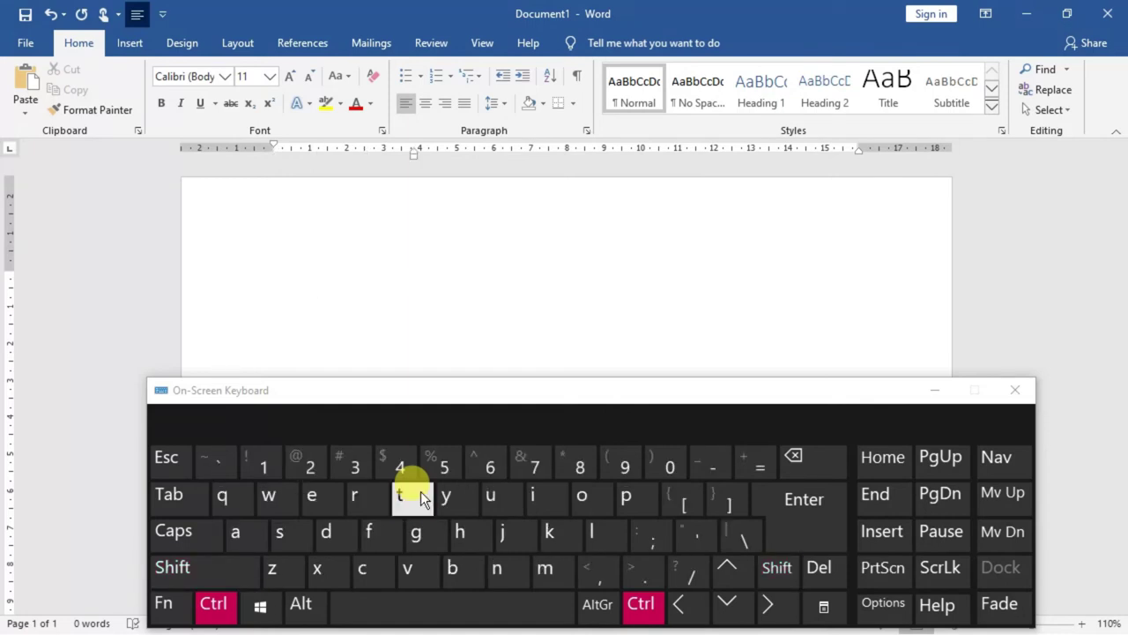
{"action": "key", "text": "shift"}
{"action": "left_click", "coordinate": [420, 497]}
{"action": "left_click", "coordinate": [421, 497]}
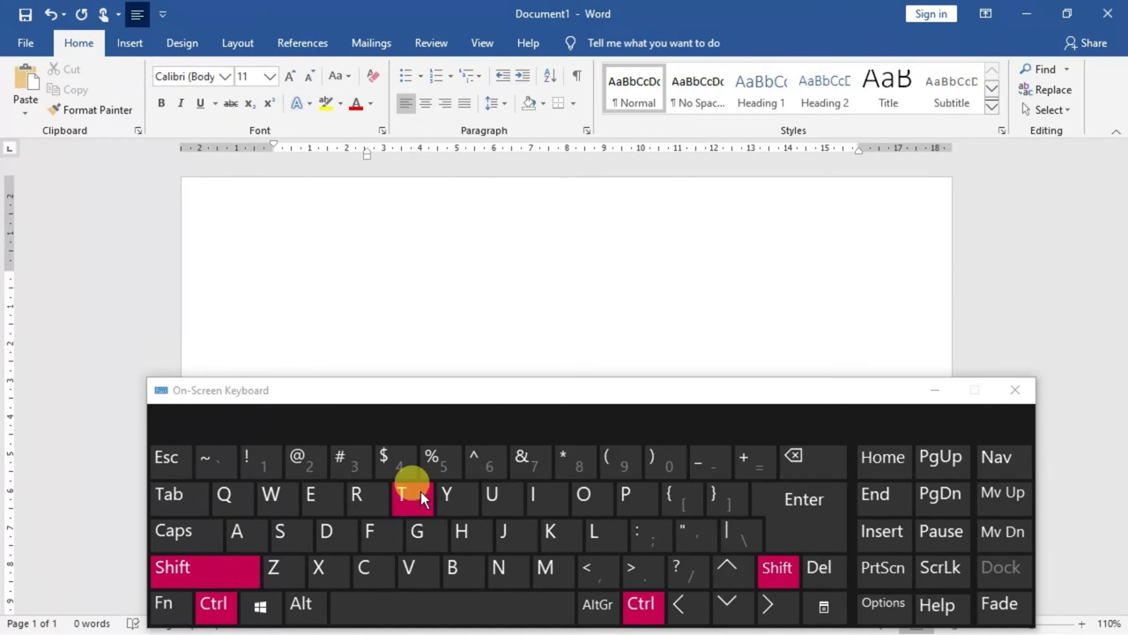
{"action": "left_click", "coordinate": [421, 497]}
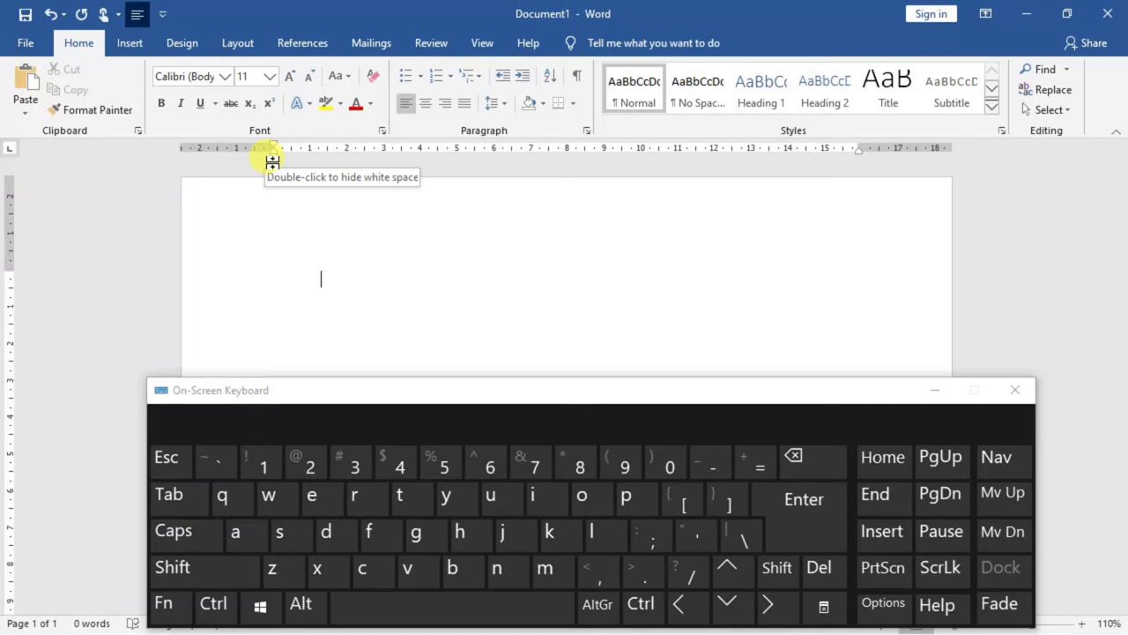
- Move the hanging indent marker to about 2.2 cm on the ruler and adjust the first-line marker at the margin
{"action": "mouse_move", "coordinate": [276, 158]}
{"action": "left_mouse_down"}
{"action": "mouse_move", "coordinate": [319, 158]}
{"action": "mouse_move", "coordinate": [273, 162]}
{"action": "left_mouse_up"}
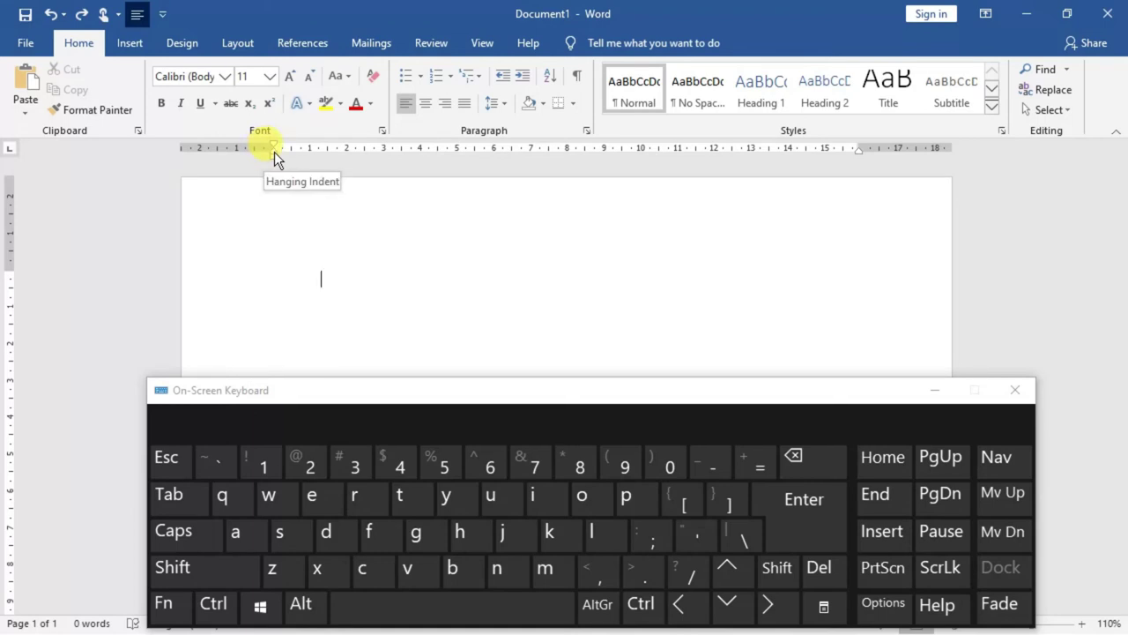
{"action": "left_click_drag", "start_coordinate": [274, 152], "coordinate": [356, 157]}
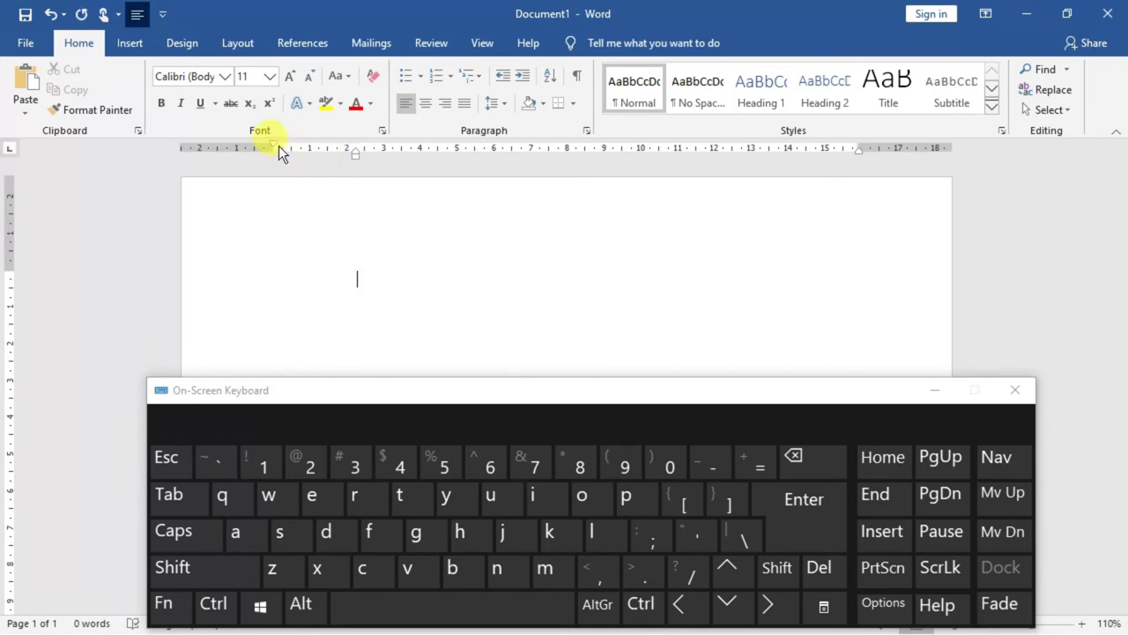
{"action": "mouse_move", "coordinate": [275, 143]}
{"action": "left_mouse_down"}
{"action": "mouse_move", "coordinate": [354, 146]}
{"action": "mouse_move", "coordinate": [273, 158]}
{"action": "left_mouse_up"}
- Increase the paragraph's left indent by two levels and clear it by reapplying the Normal style
{"action": "left_click", "coordinate": [523, 82]}
{"action": "left_click", "coordinate": [524, 82]}
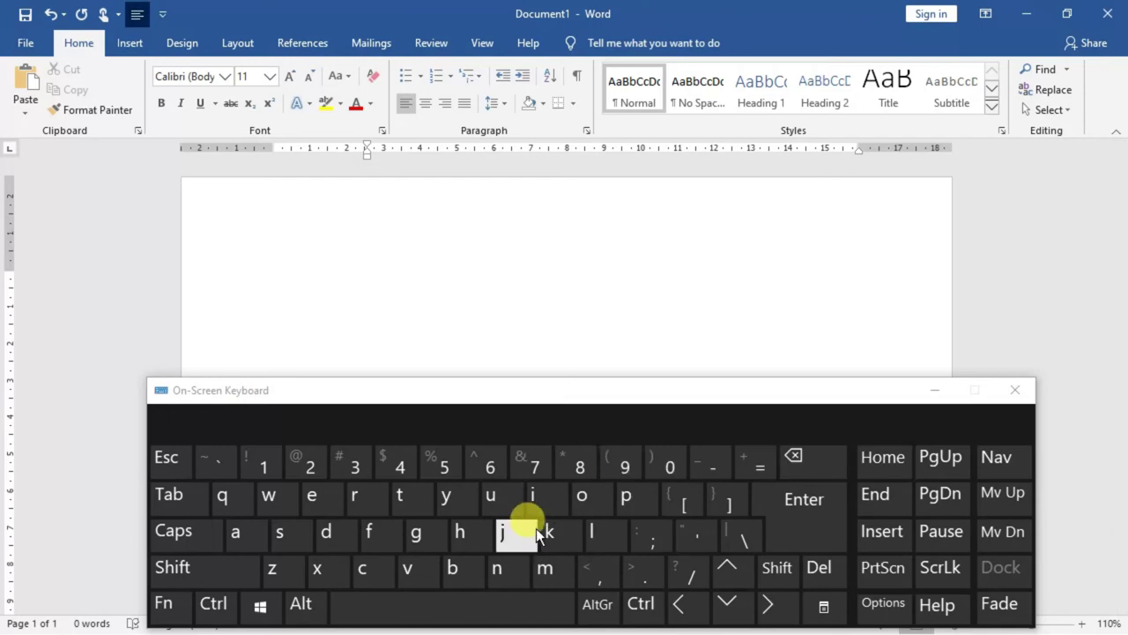
{"action": "key", "text": "ctrl+shift"}
{"action": "left_click", "coordinate": [509, 572]}
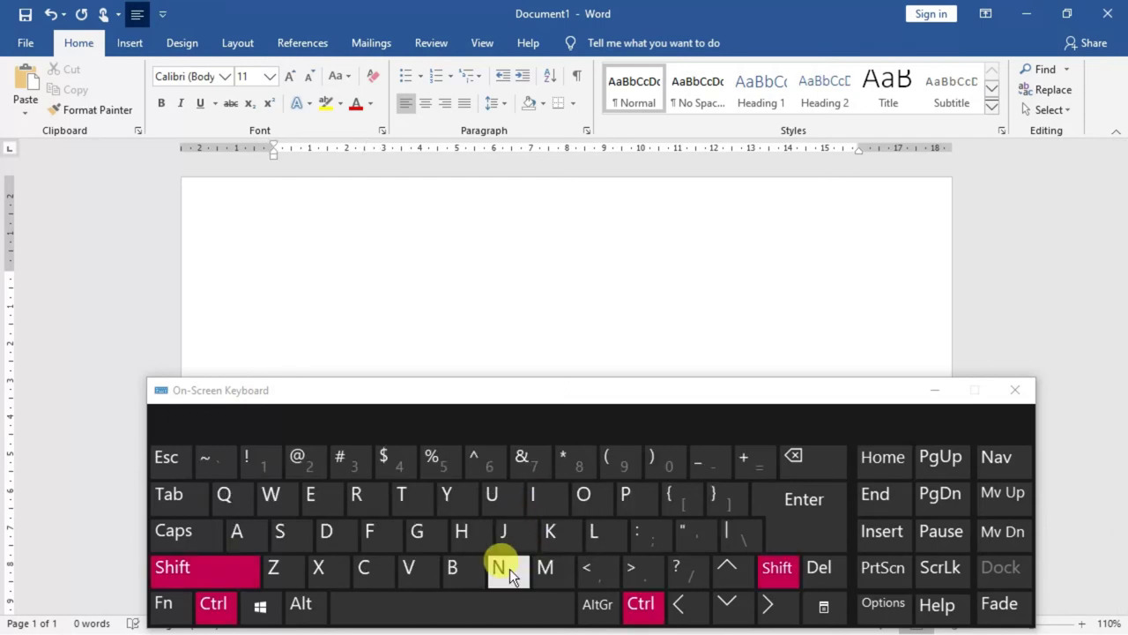
{"action": "key", "text": "BackSpace"}
{"action": "key", "text": "BackSpace"}
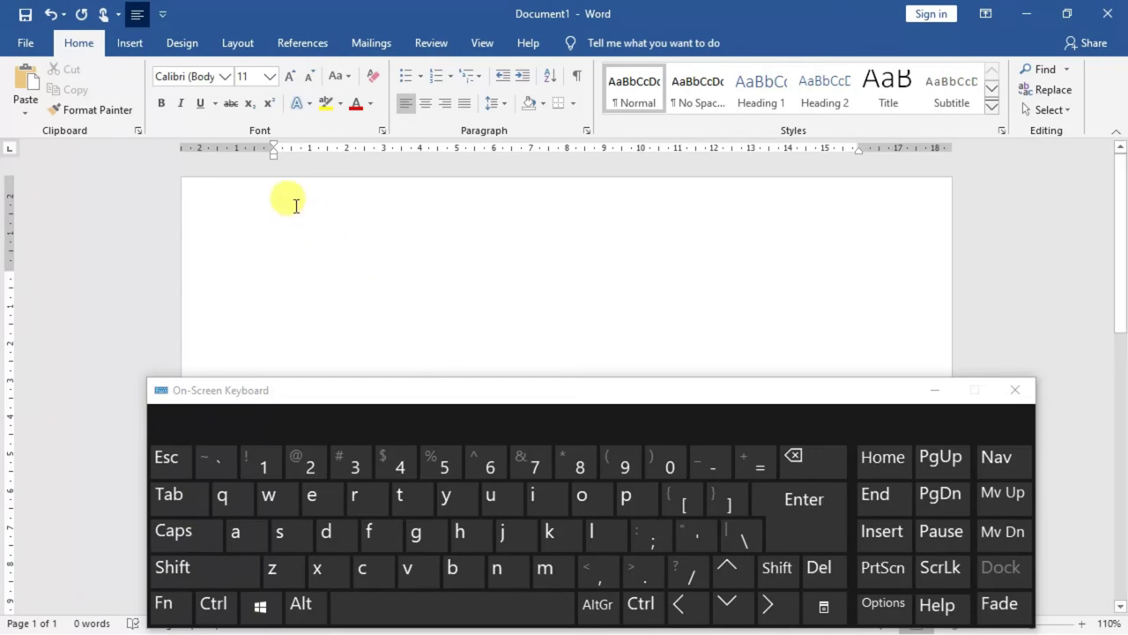
- View the Page Setup layout settings from the ruler and close the On-Screen Keyboard covering them
{"action": "double_click", "coordinate": [284, 148]}
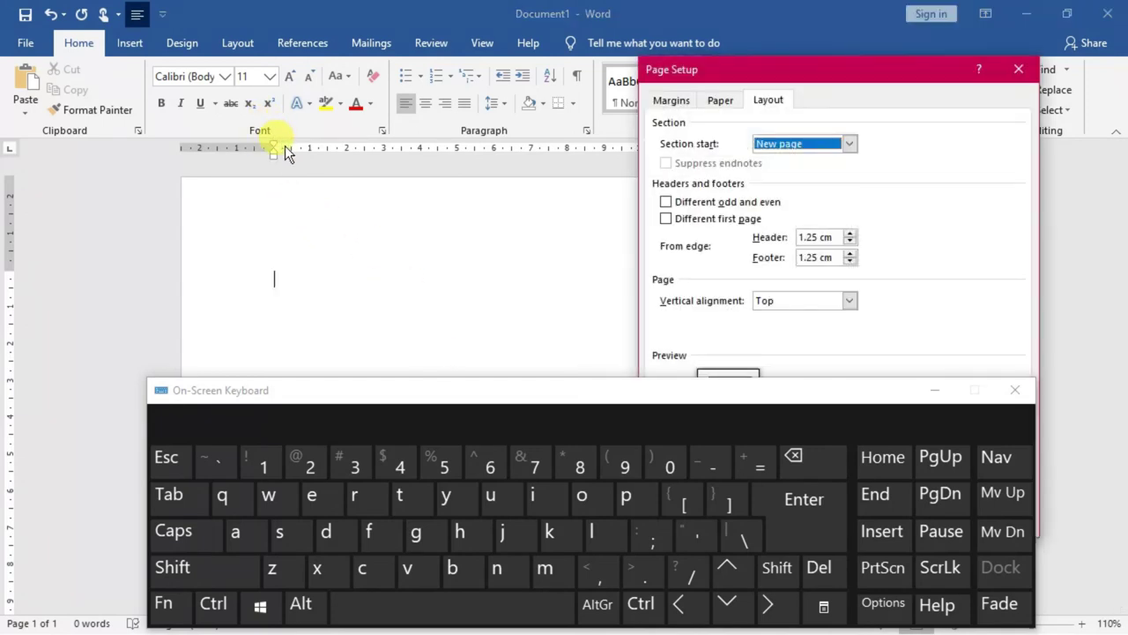
{"action": "left_click", "coordinate": [1022, 395]}
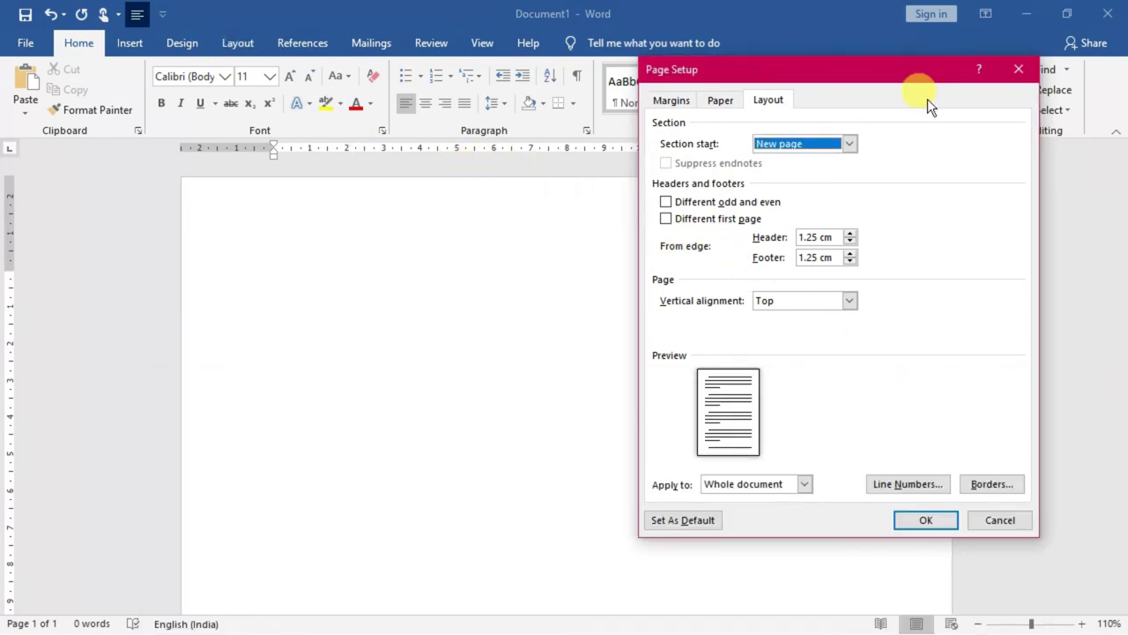
{"action": "left_click", "coordinate": [1021, 71]}
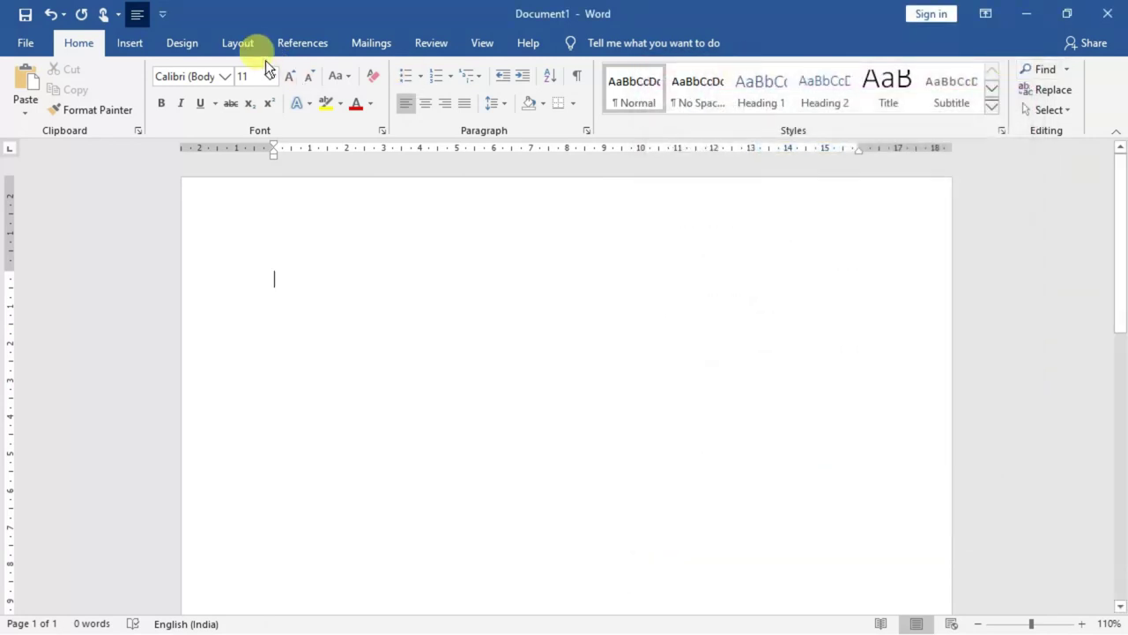
- Bring up the Page Setup layout options from the page layout commands and dismiss them
{"action": "left_click", "coordinate": [251, 42]}
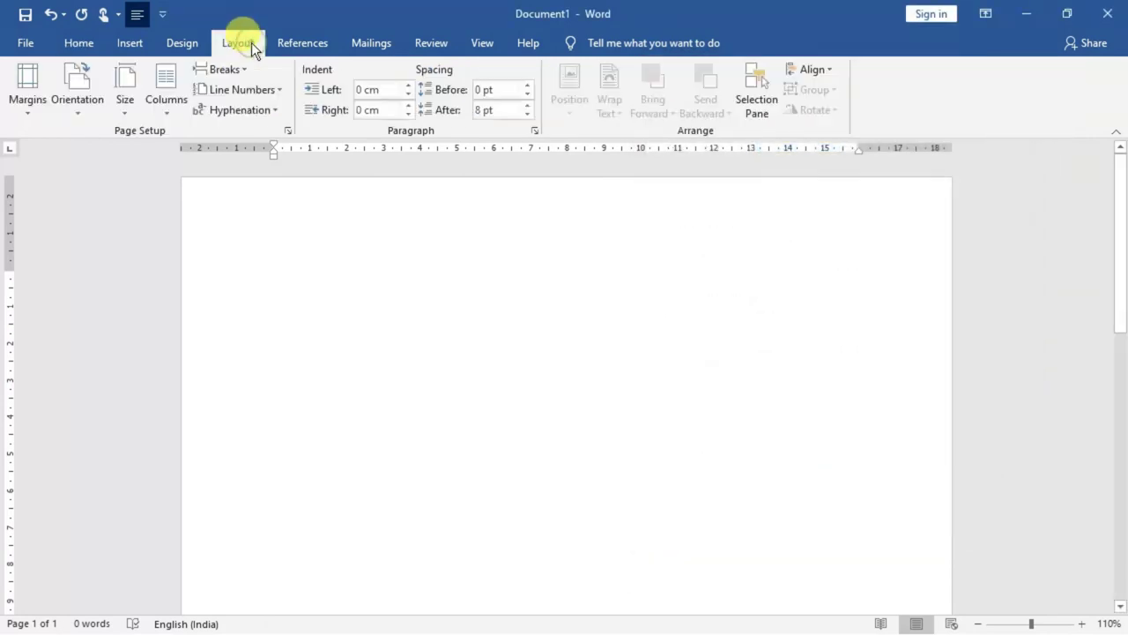
{"action": "left_click", "coordinate": [288, 134]}
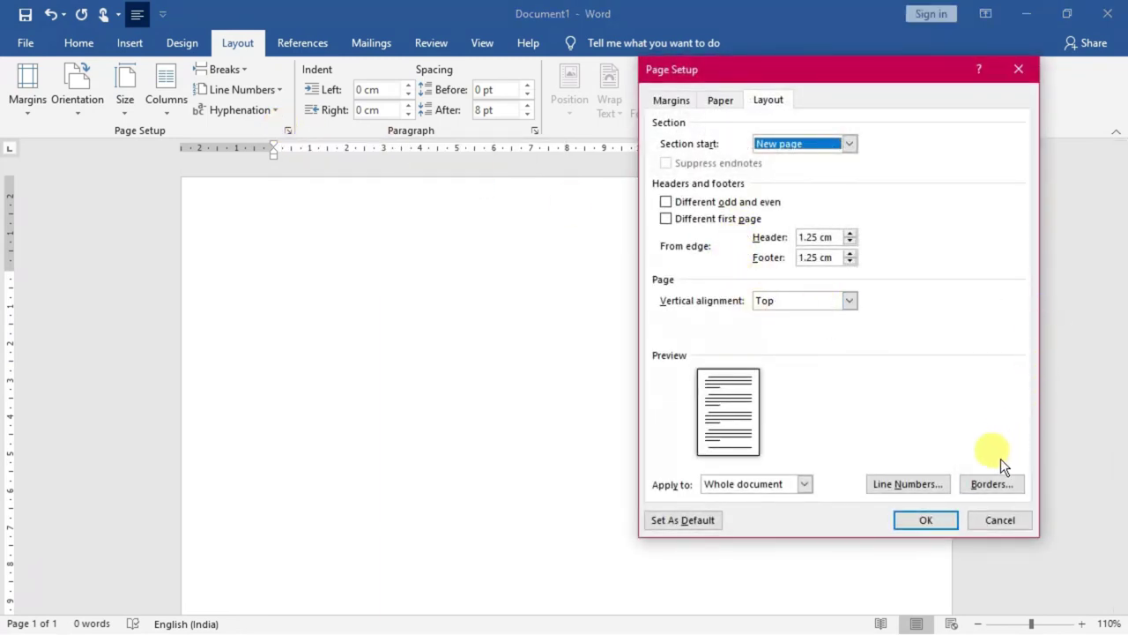
{"action": "left_click", "coordinate": [995, 521]}
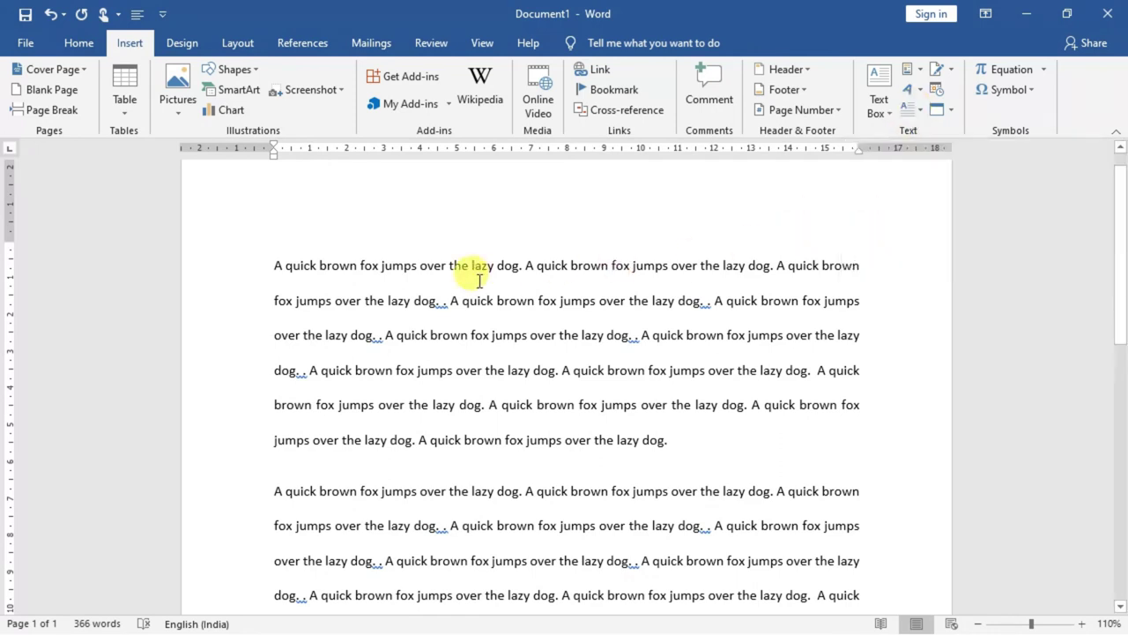
- Set all three paragraphs to 0 pt spacing before and after with single line spacing
{"action": "left_click_drag", "start_coordinate": [274, 265], "coordinate": [733, 494]}
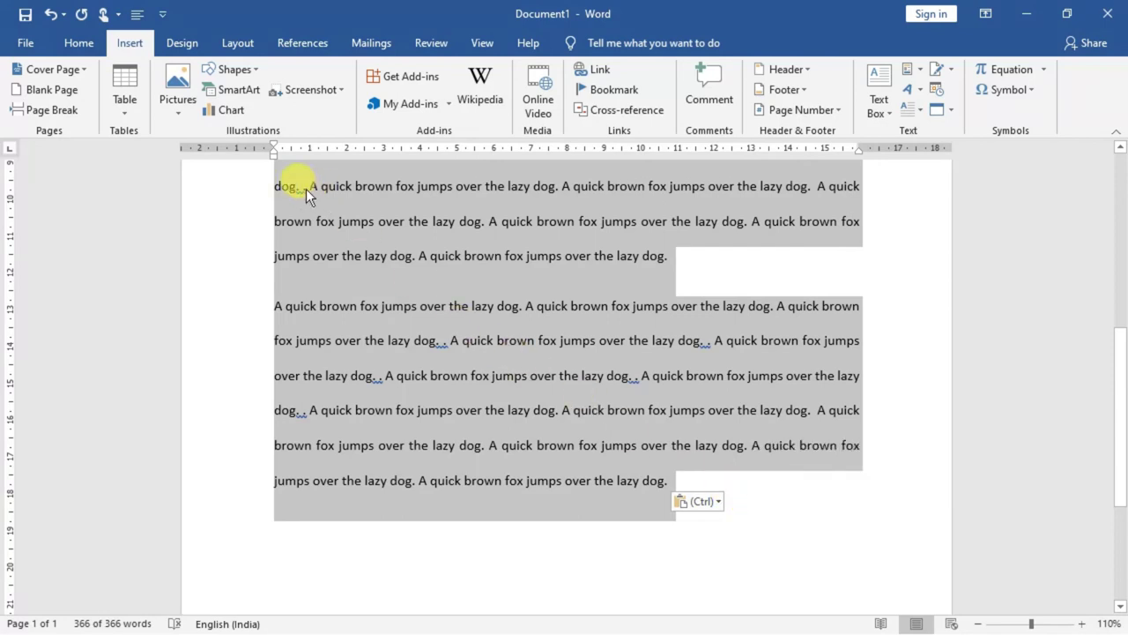
{"action": "left_click", "coordinate": [79, 44]}
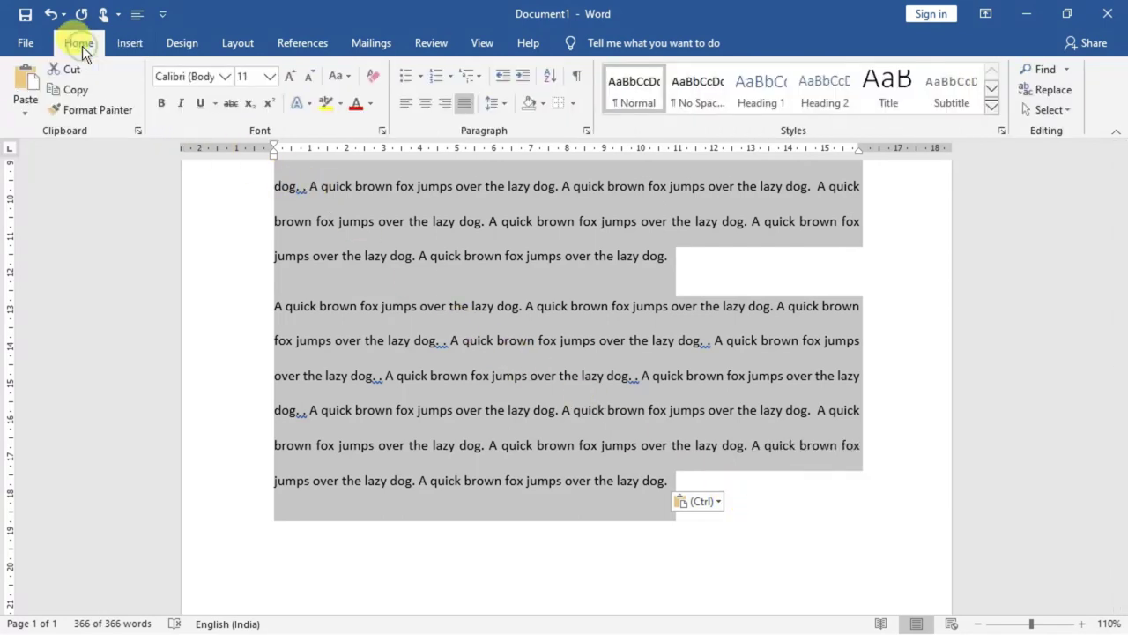
{"action": "left_click", "coordinate": [587, 132]}
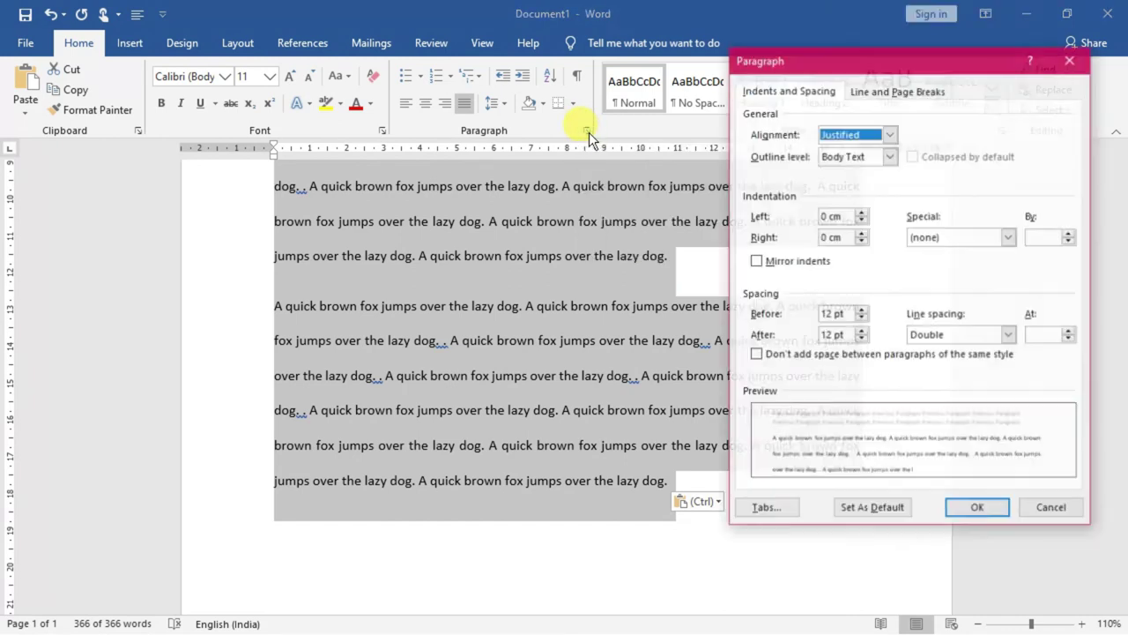
{"action": "left_click", "coordinate": [859, 318]}
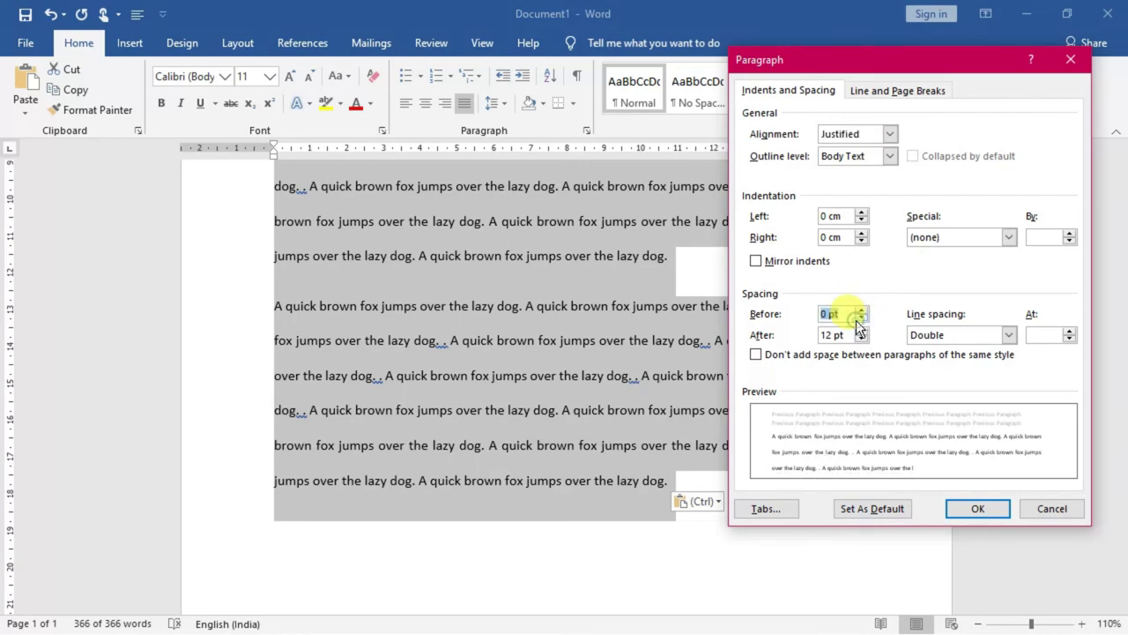
{"action": "left_click", "coordinate": [861, 339]}
{"action": "left_click", "coordinate": [861, 340]}
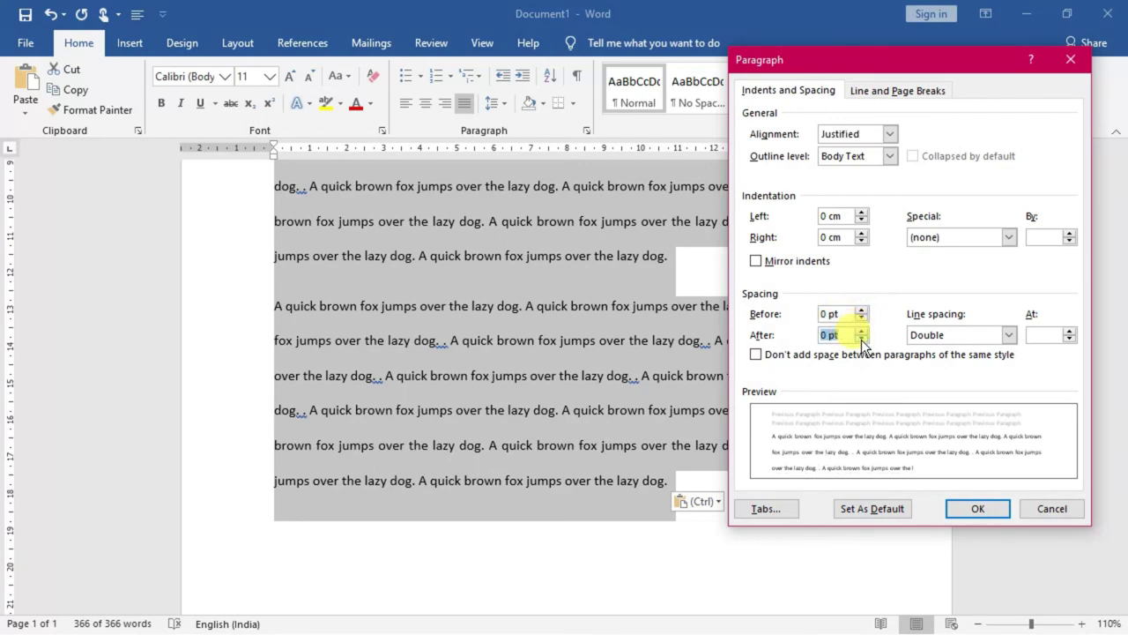
{"action": "left_click", "coordinate": [1009, 338]}
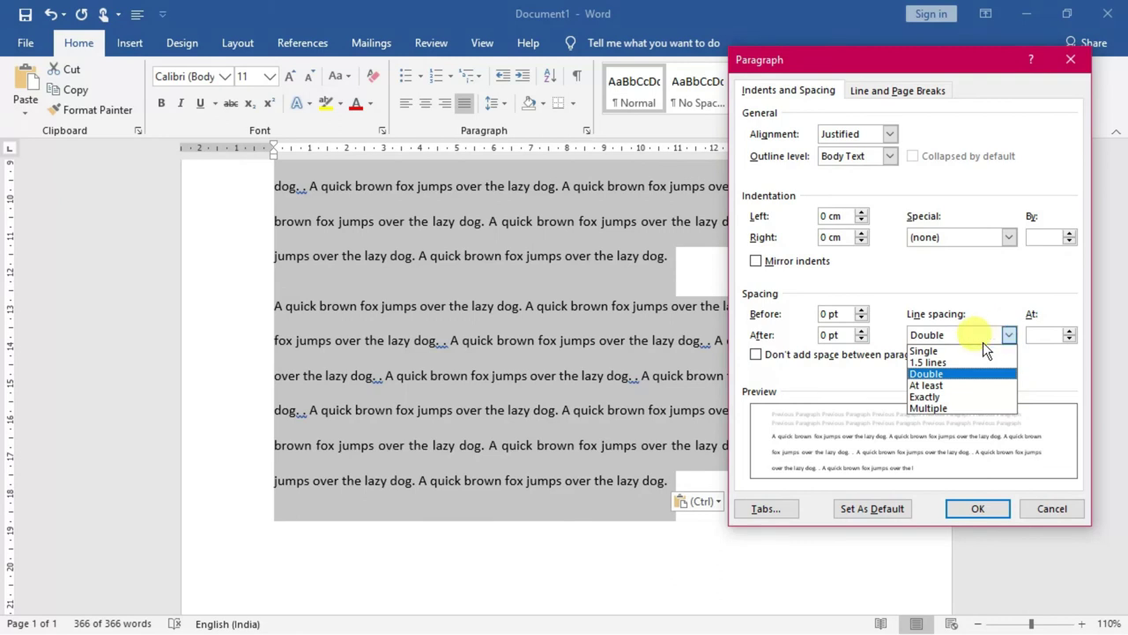
{"action": "left_click", "coordinate": [958, 355]}
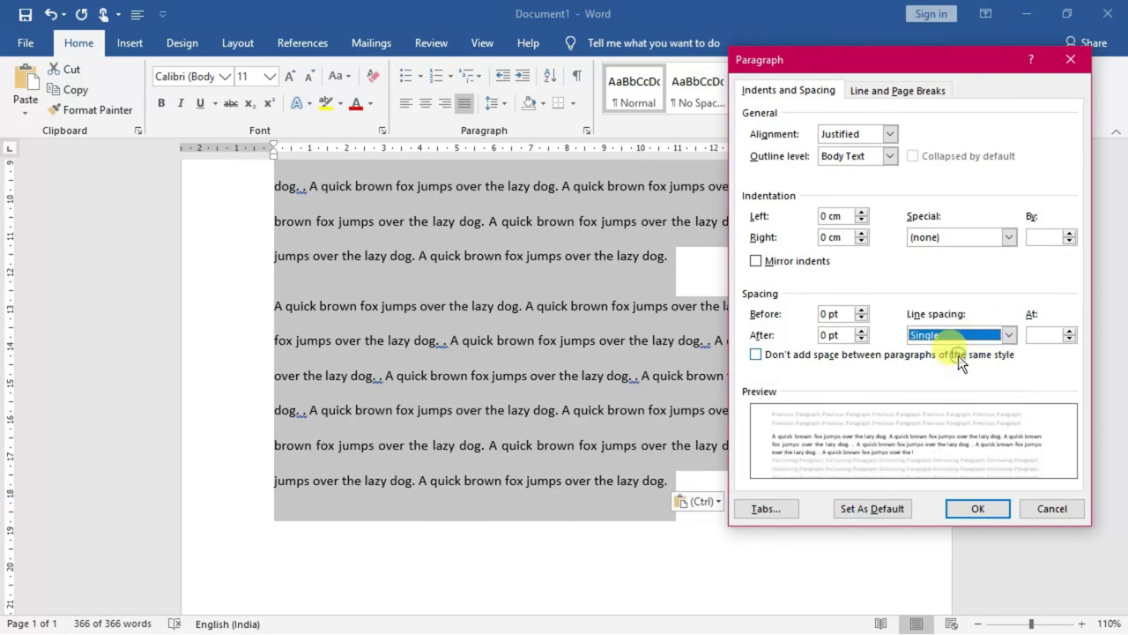
{"action": "left_click", "coordinate": [962, 513]}
{"action": "left_click", "coordinate": [738, 397]}
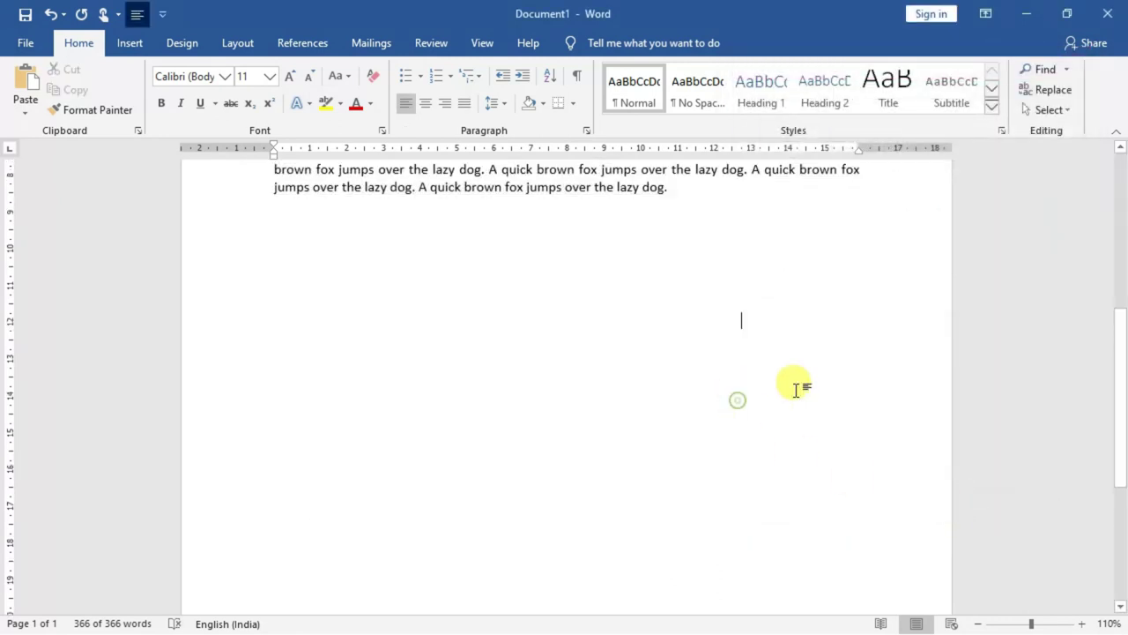
- Insert a blank line after the first paragraph and another after the second paragraph
{"action": "left_click_drag", "start_coordinate": [1121, 376], "coordinate": [1110, 244]}
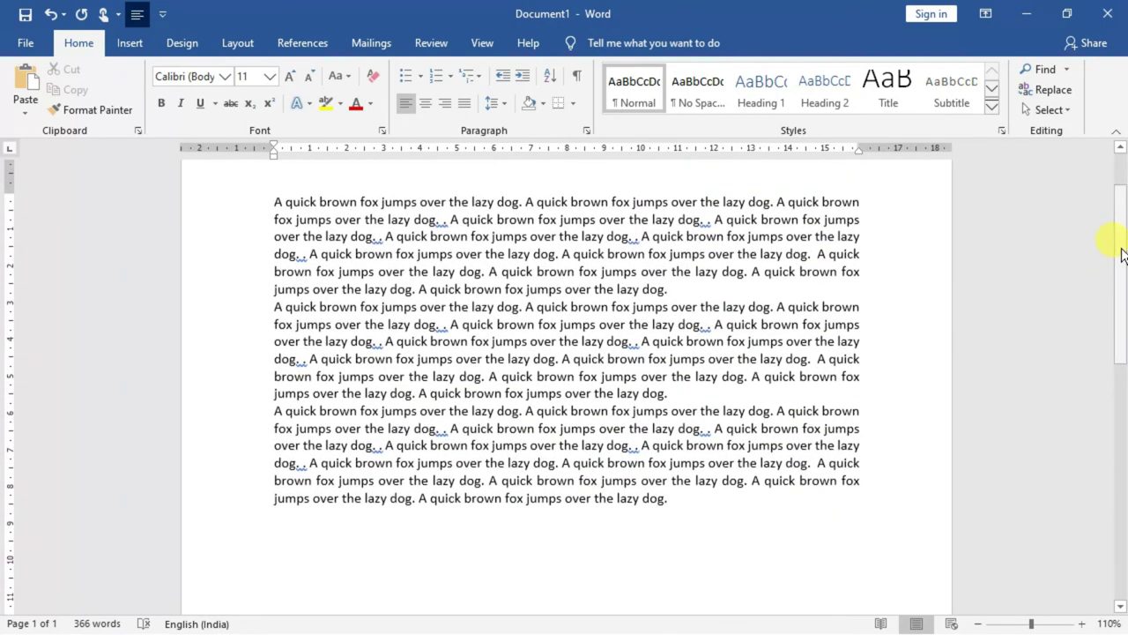
{"action": "left_click", "coordinate": [671, 291]}
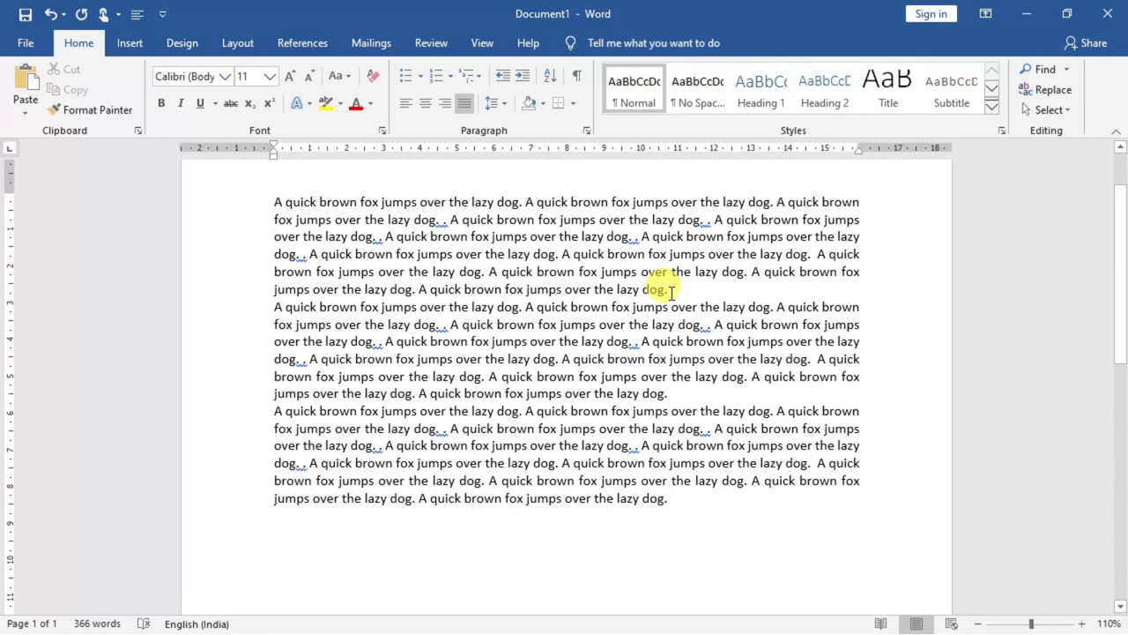
{"action": "key", "text": "Return"}
{"action": "left_click", "coordinate": [706, 401]}
{"action": "key", "text": "Return"}
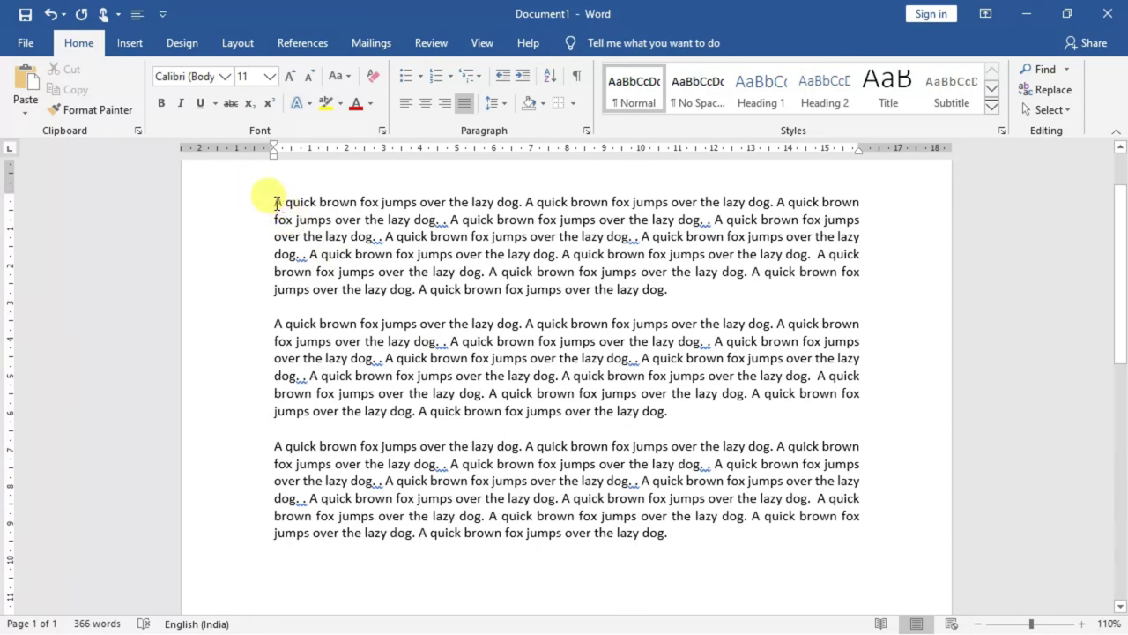
- Apply a Dropped drop cap to the first paragraph through the Drop Cap options, keeping 3 lines to drop
{"action": "left_click_drag", "start_coordinate": [276, 202], "coordinate": [851, 204]}
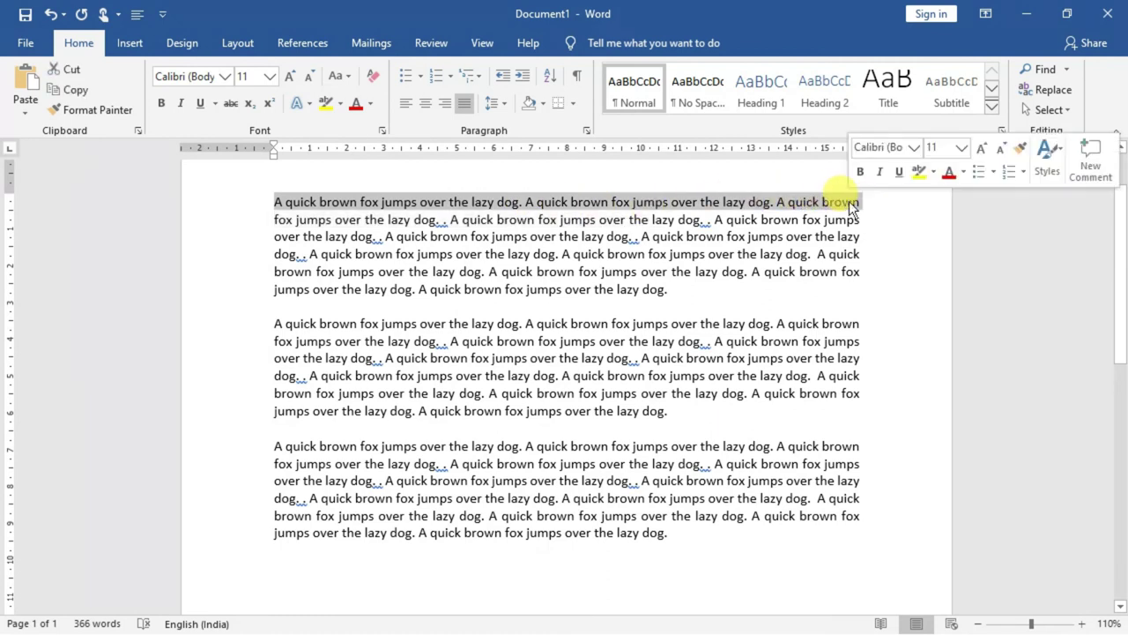
{"action": "left_click", "coordinate": [129, 41]}
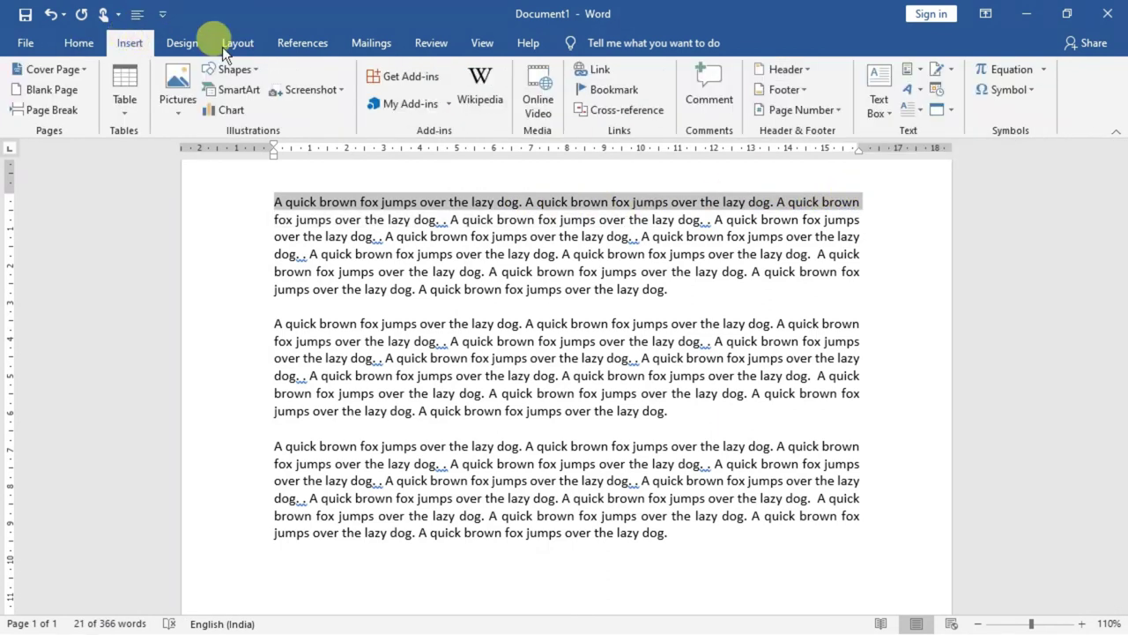
{"action": "left_click", "coordinate": [927, 111]}
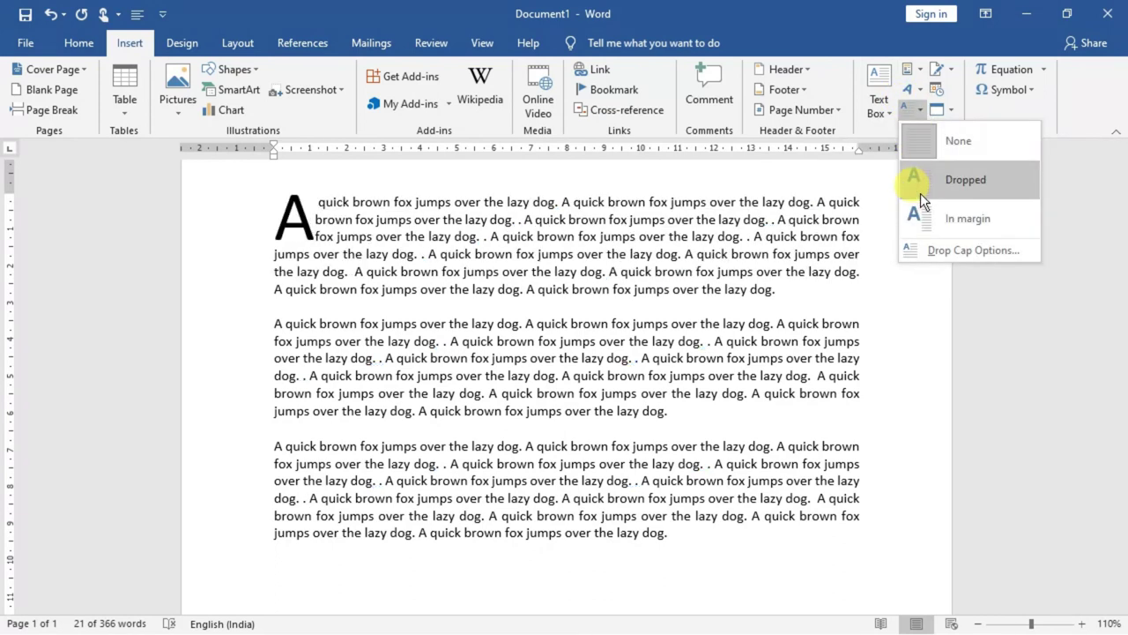
{"action": "left_click", "coordinate": [921, 252]}
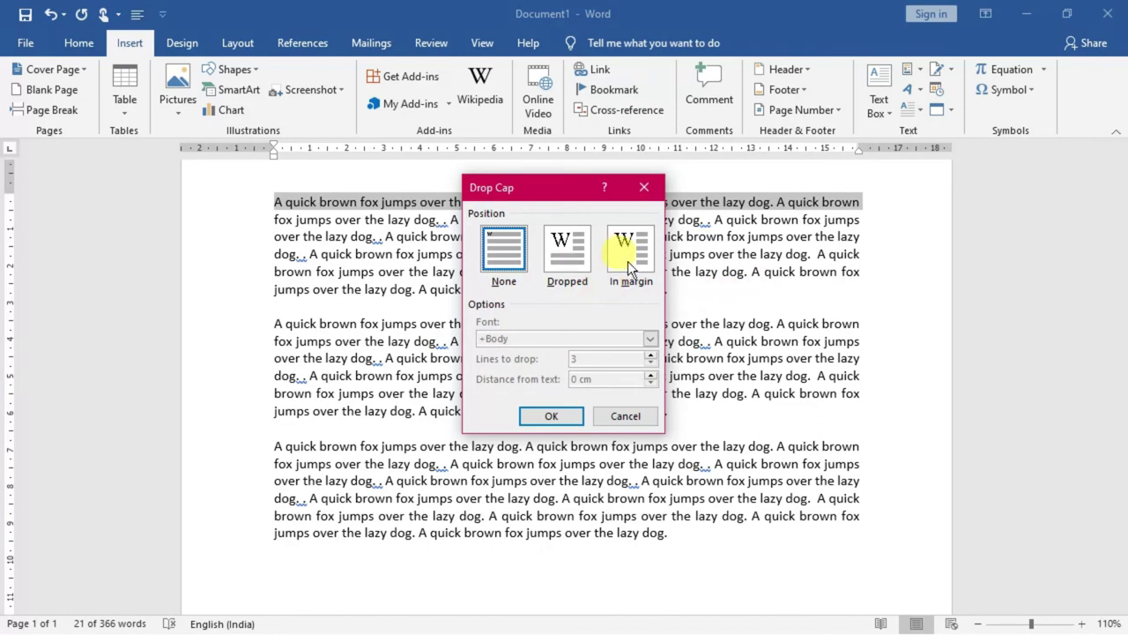
{"action": "left_click", "coordinate": [567, 253]}
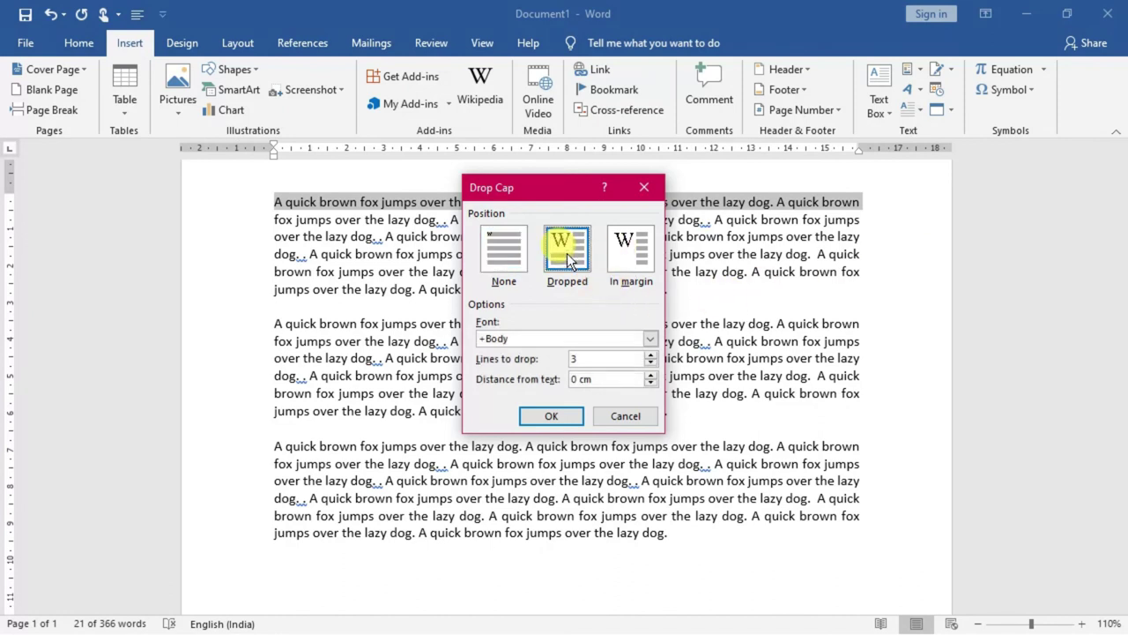
{"action": "left_click", "coordinate": [552, 418]}
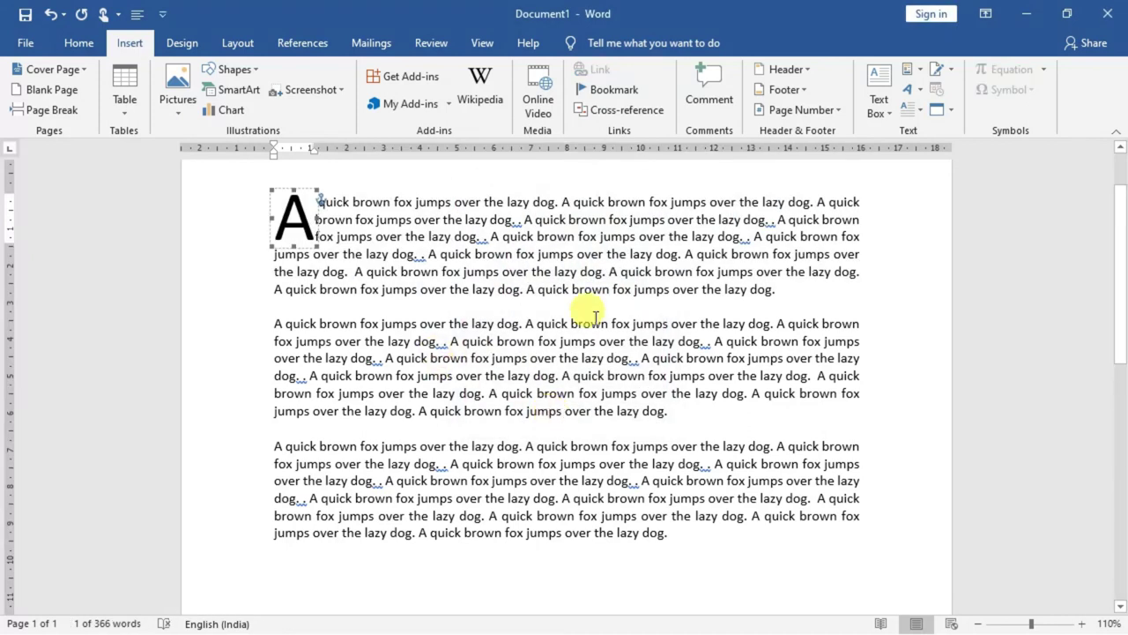
- Move the first paragraph's drop cap into the margin and remove it by setting its position to None
{"action": "left_click", "coordinate": [917, 112]}
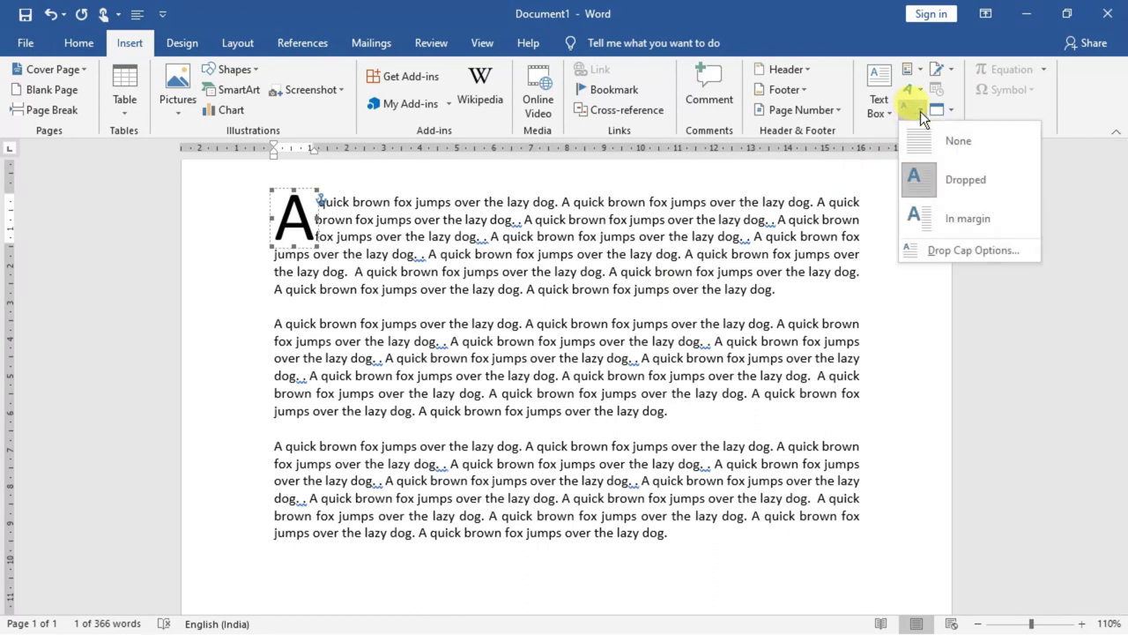
{"action": "left_click", "coordinate": [916, 211]}
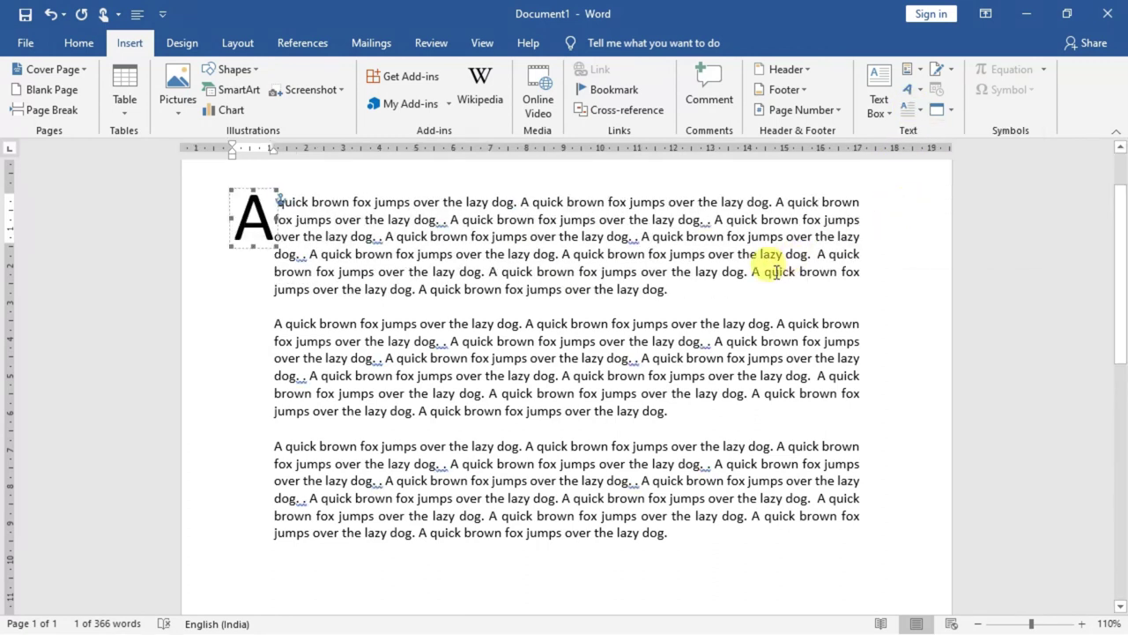
{"action": "left_click", "coordinate": [918, 113]}
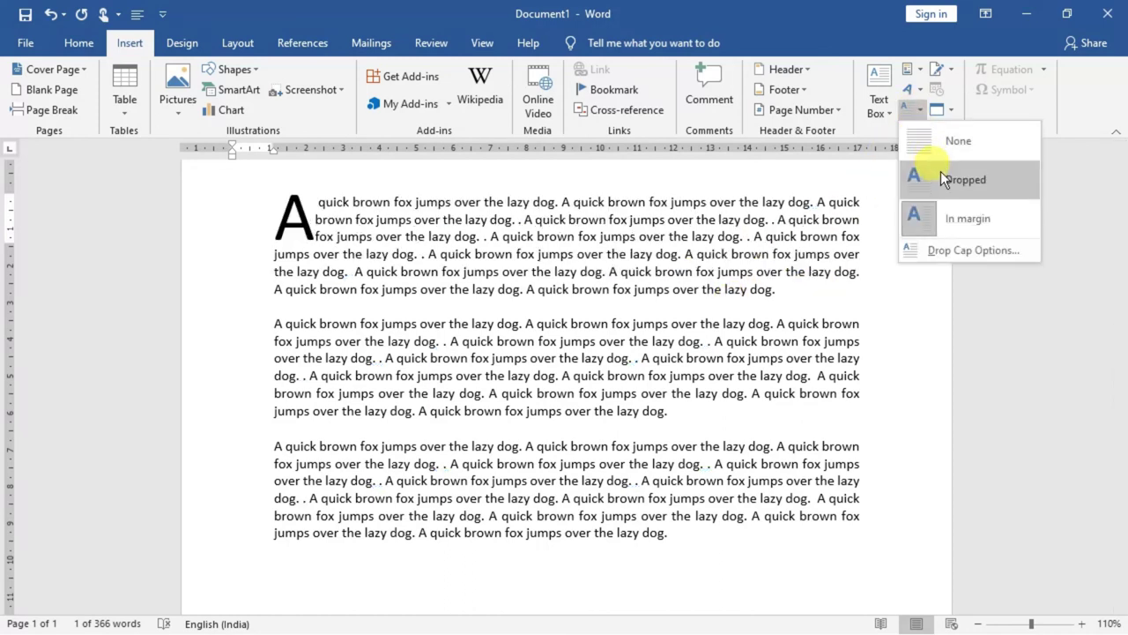
{"action": "left_click", "coordinate": [944, 249]}
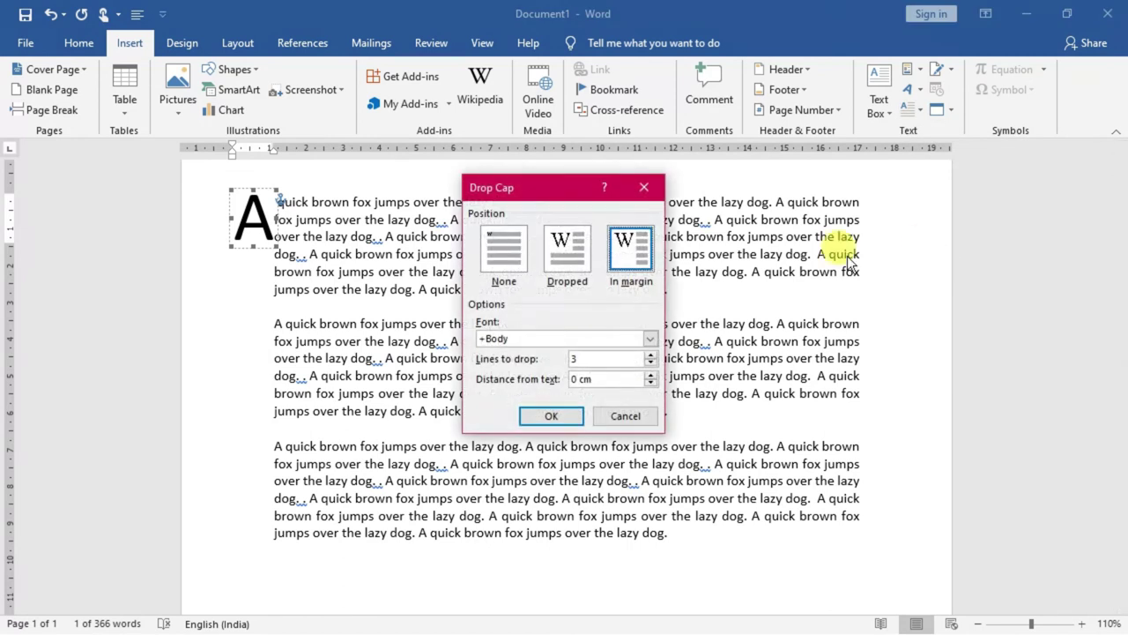
{"action": "left_click", "coordinate": [507, 256]}
{"action": "left_click", "coordinate": [572, 420]}
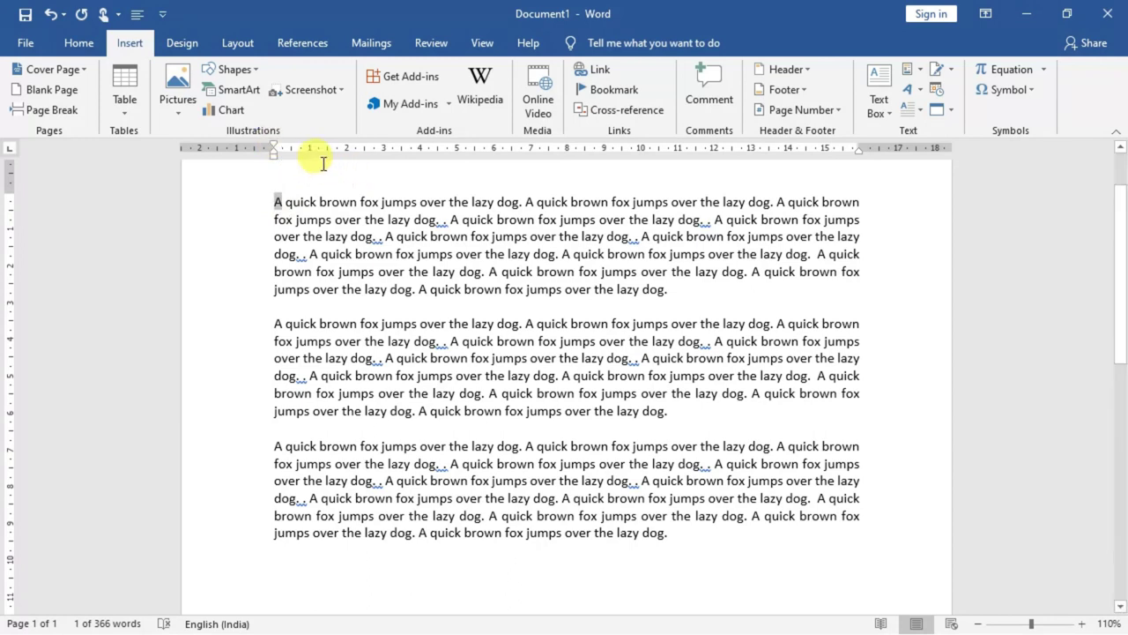
- Indent the first paragraph's first line to about 2 cm on the ruler and apply a Dropped drop cap
{"action": "left_click_drag", "start_coordinate": [274, 144], "coordinate": [343, 146]}
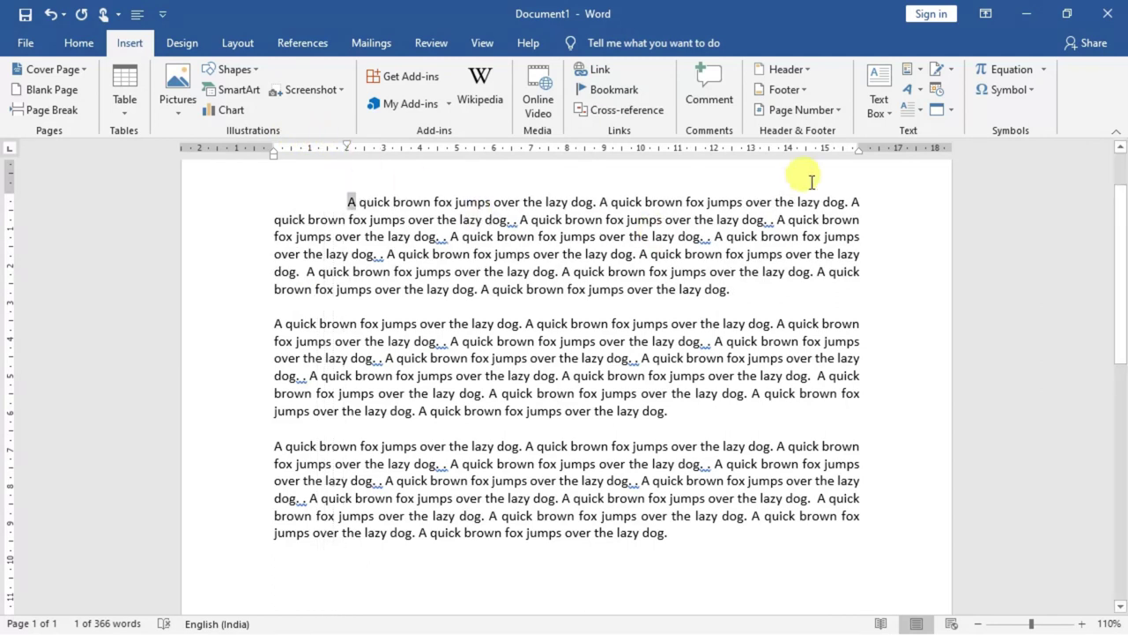
{"action": "left_click", "coordinate": [915, 111]}
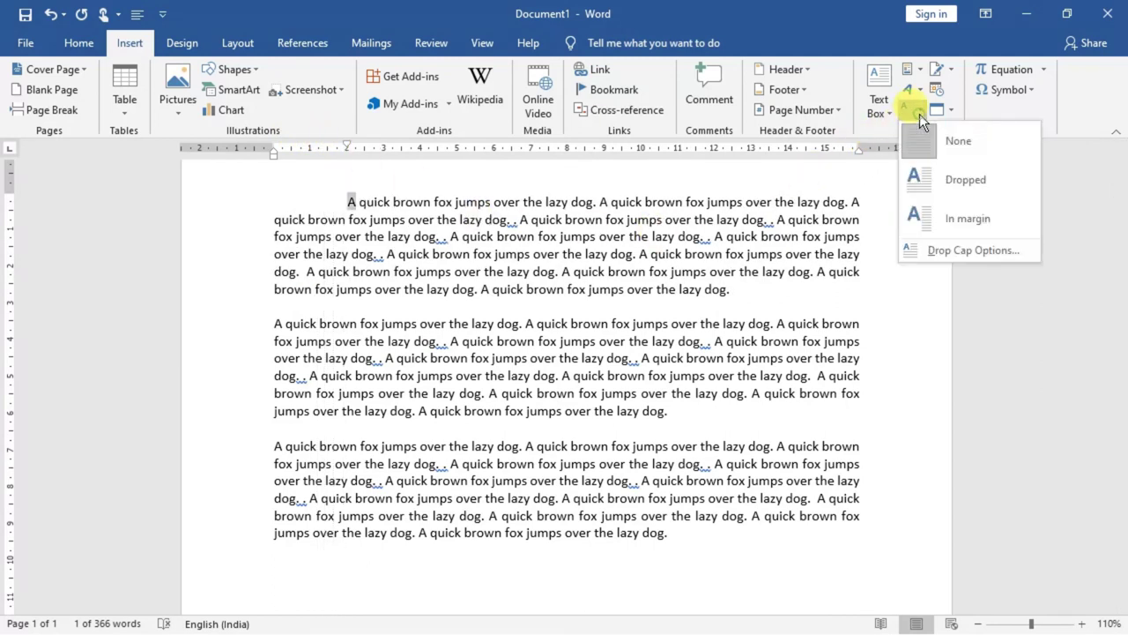
{"action": "left_click", "coordinate": [917, 176]}
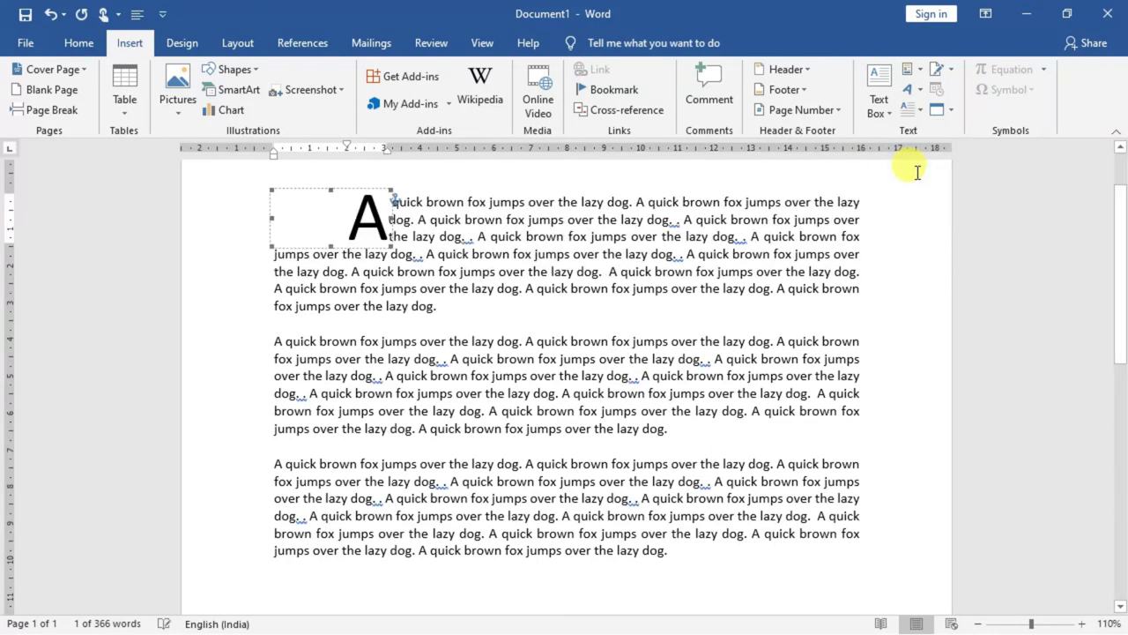
- Select the indented drop cap letter and change its position to In margin
{"action": "left_click", "coordinate": [744, 319]}
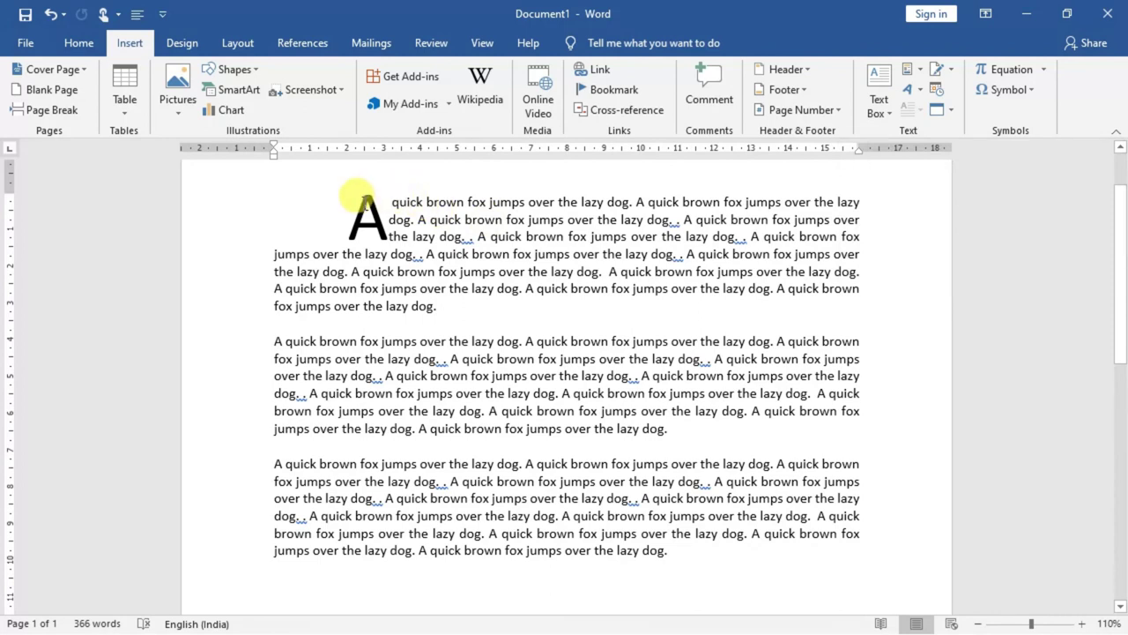
{"action": "double_click", "coordinate": [372, 205]}
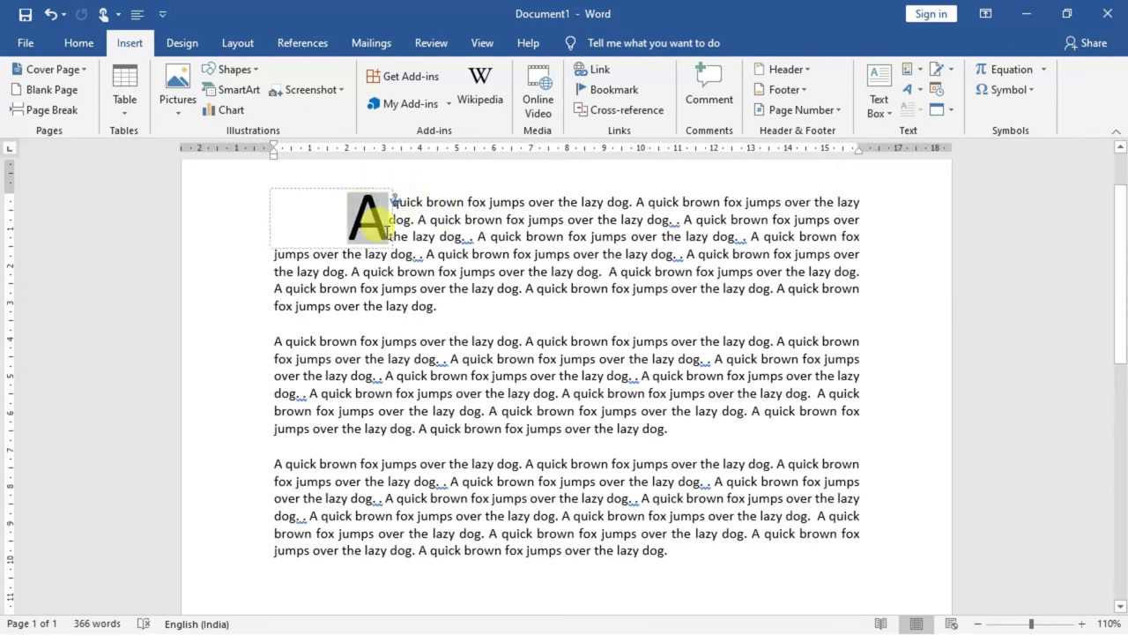
{"action": "left_click", "coordinate": [914, 111]}
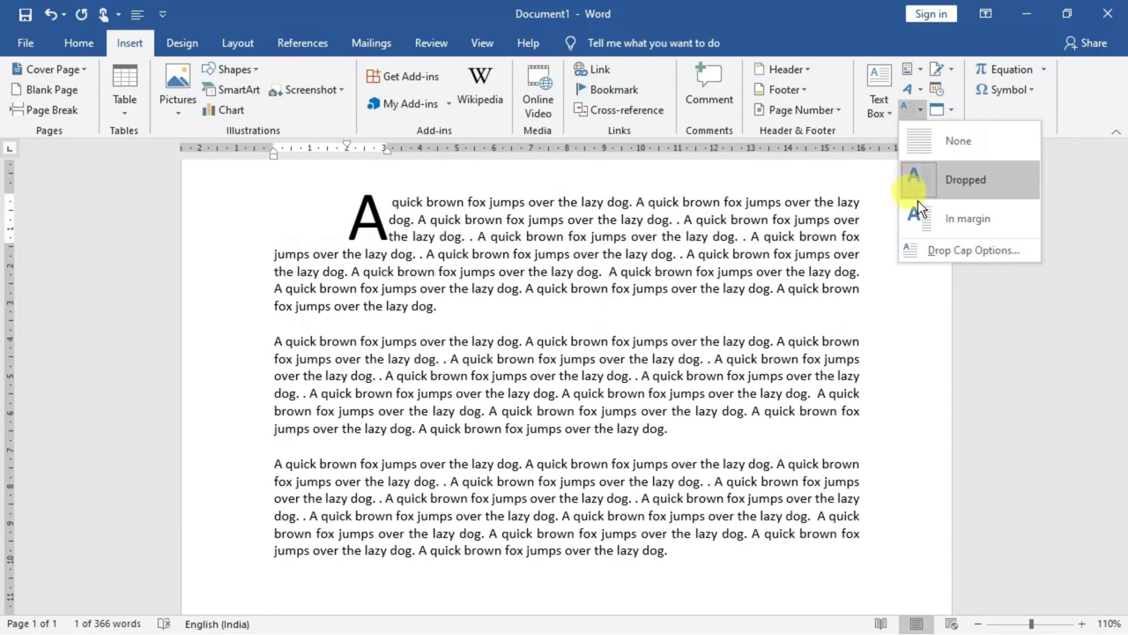
{"action": "left_click", "coordinate": [919, 214]}
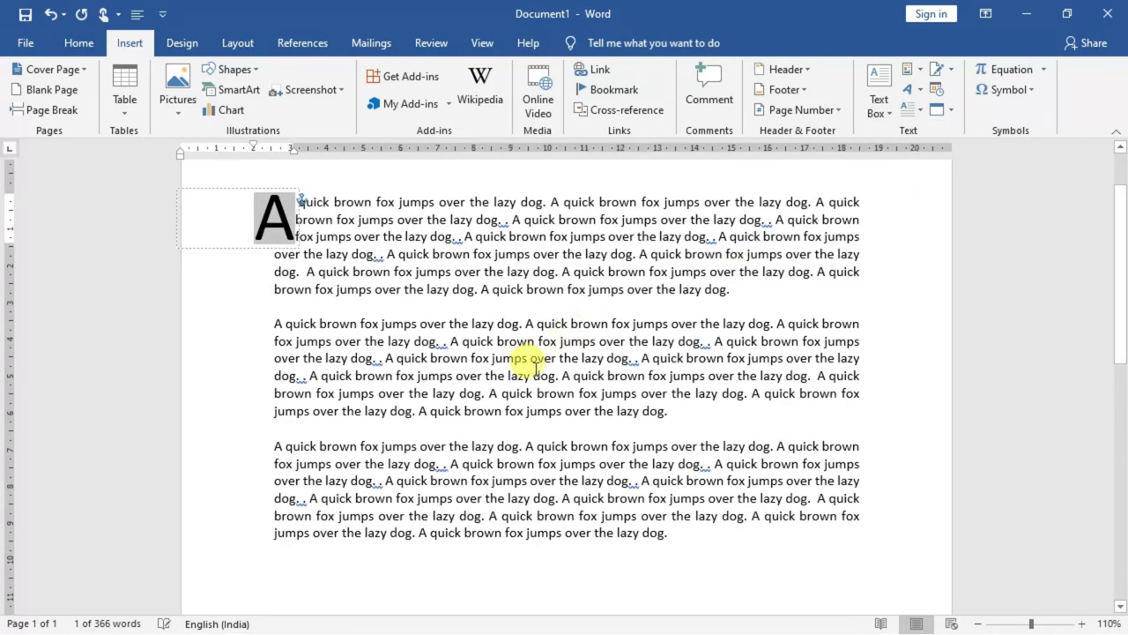
- Try setting the drop cap to None with the cursor placed in the second paragraph
{"action": "left_click", "coordinate": [524, 360]}
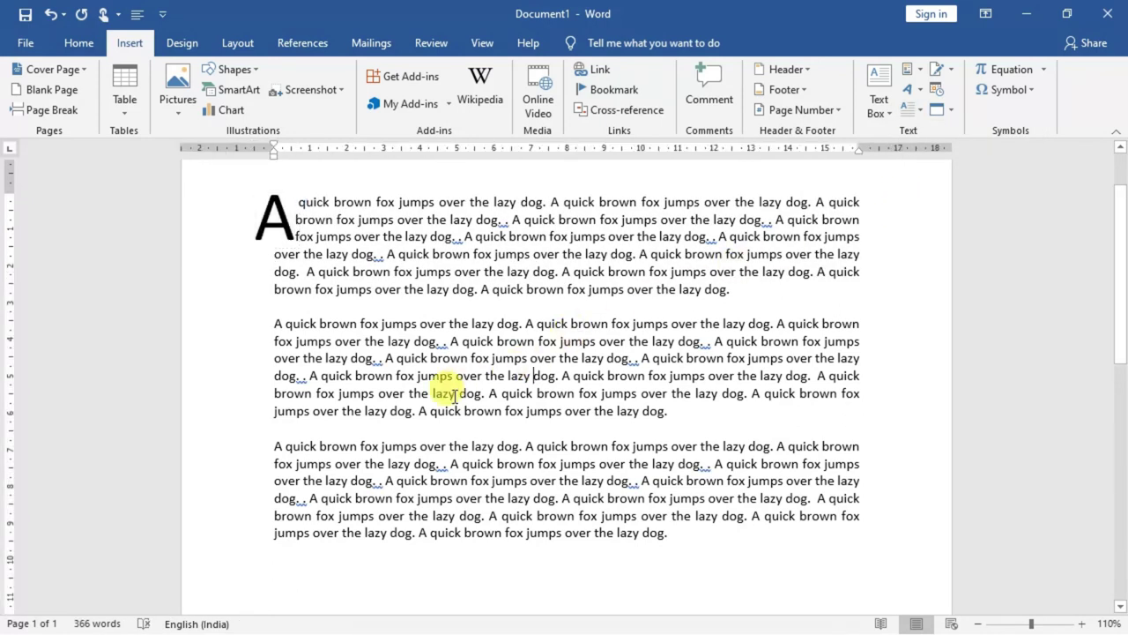
{"action": "left_click", "coordinate": [916, 112]}
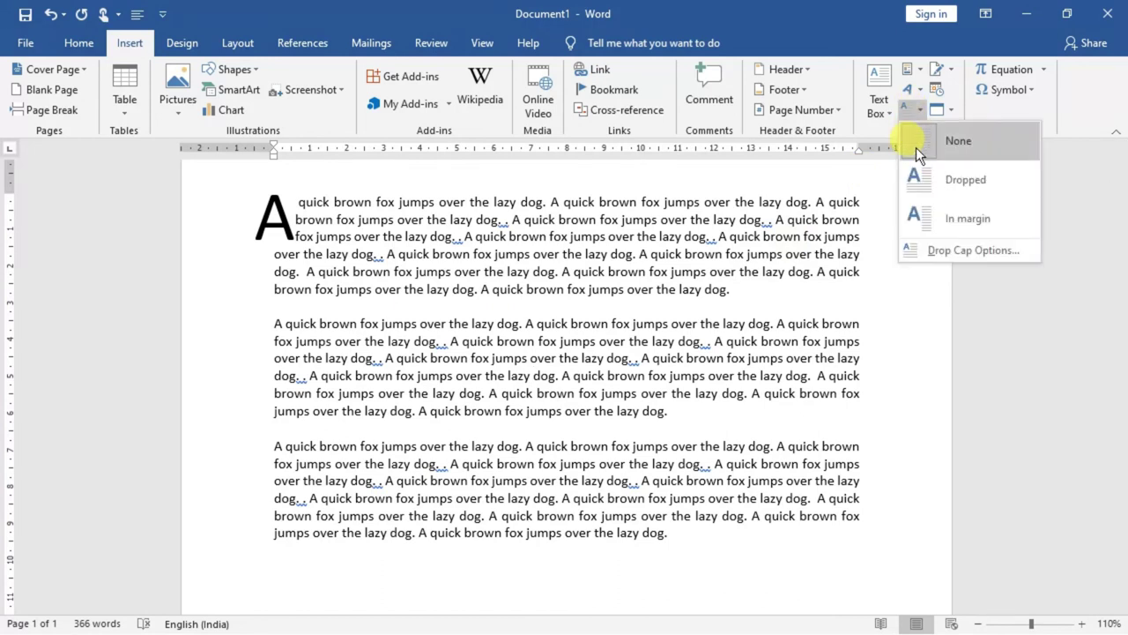
{"action": "left_click", "coordinate": [915, 148]}
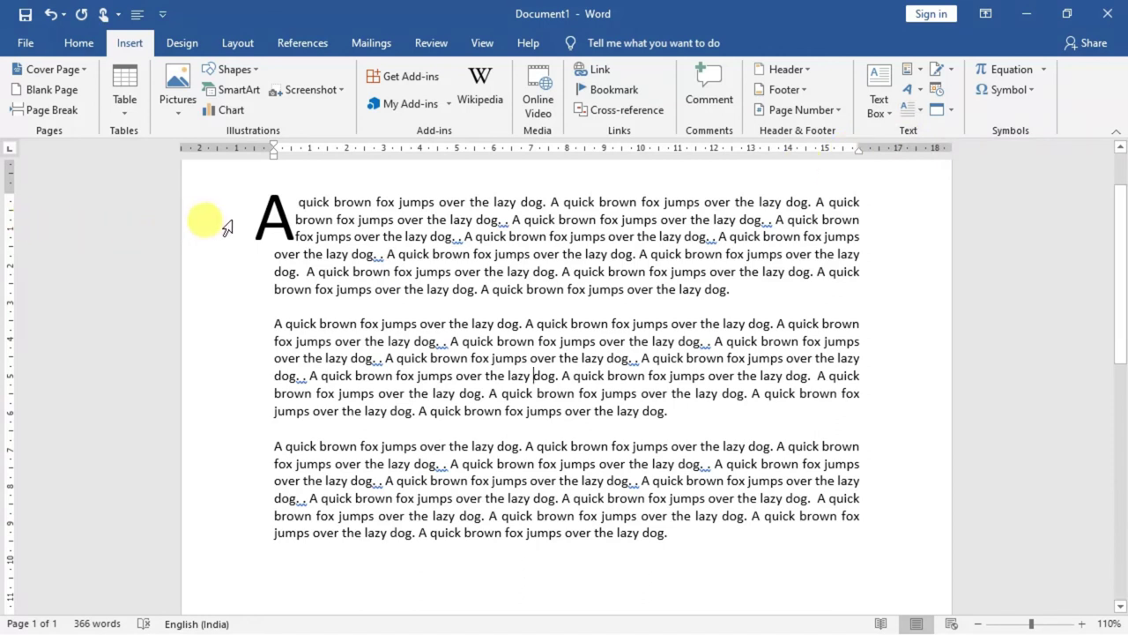
- Select the opening lines of the first paragraph, remove their drop cap and clear the selection
{"action": "left_click_drag", "start_coordinate": [273, 212], "coordinate": [348, 237]}
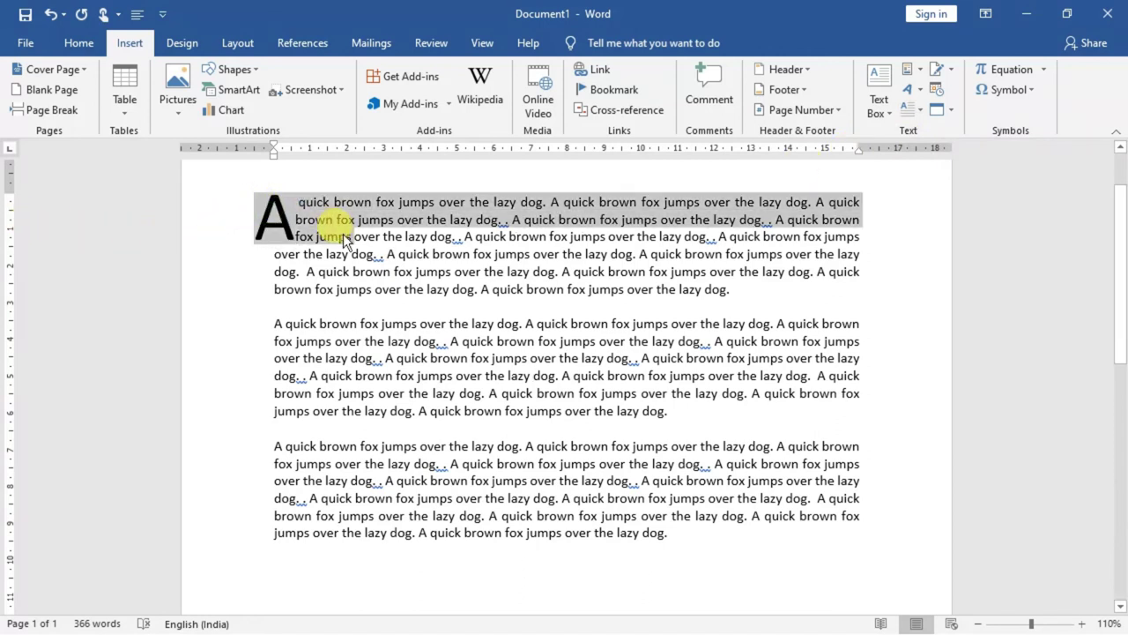
{"action": "left_click", "coordinate": [915, 113]}
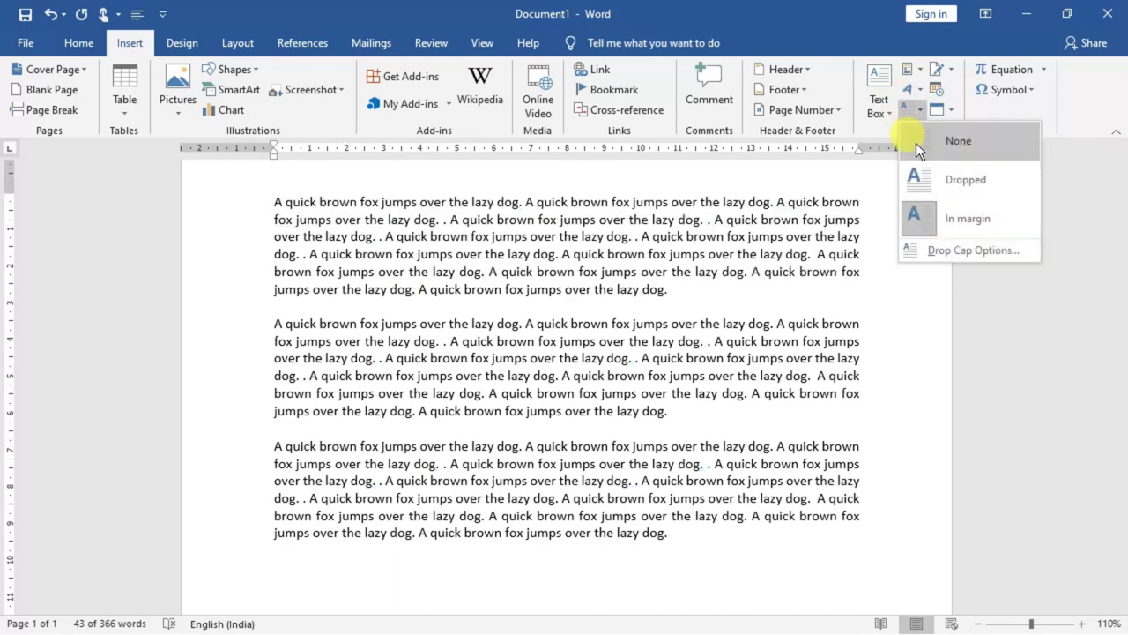
{"action": "left_click", "coordinate": [915, 142]}
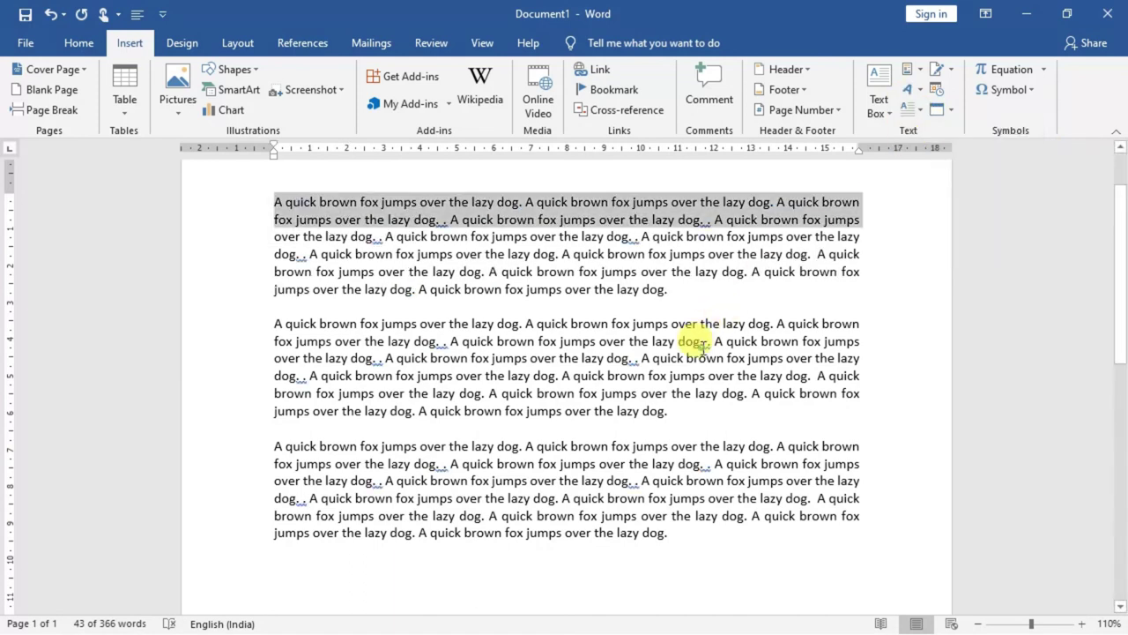
{"action": "left_click", "coordinate": [704, 342]}
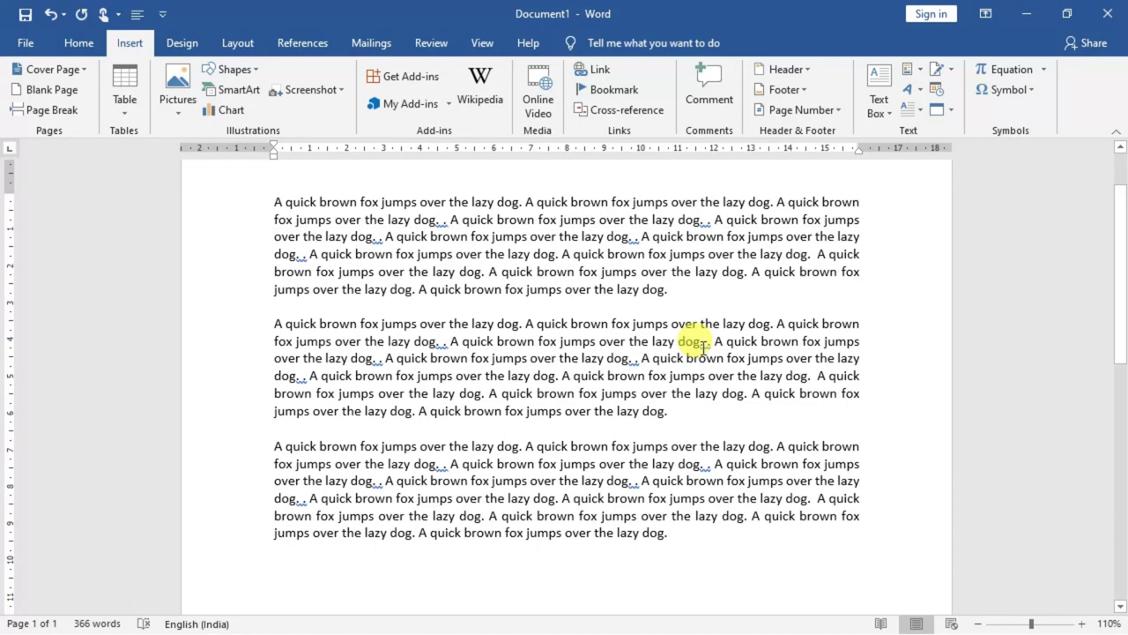